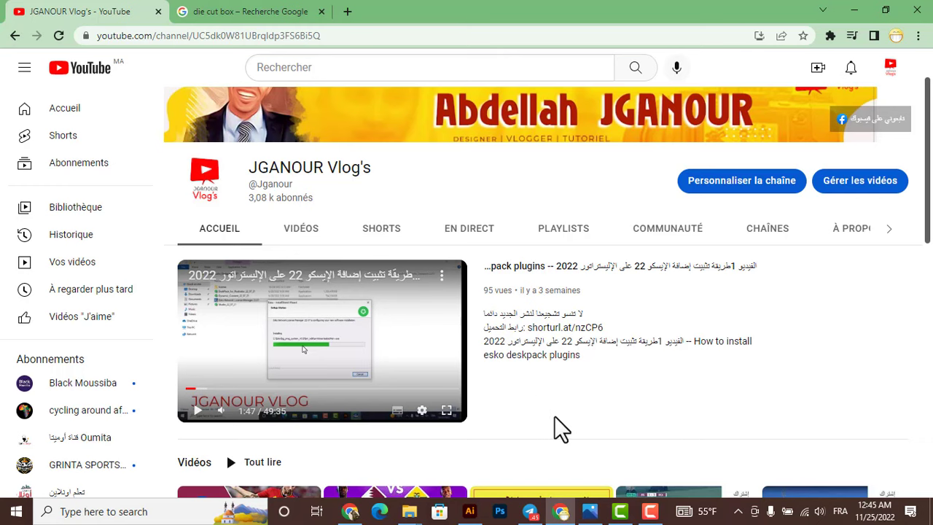
Step: Browse the "die cut box" image results for examples of box shapes and flat die-cut templates
left_click(264, 14)
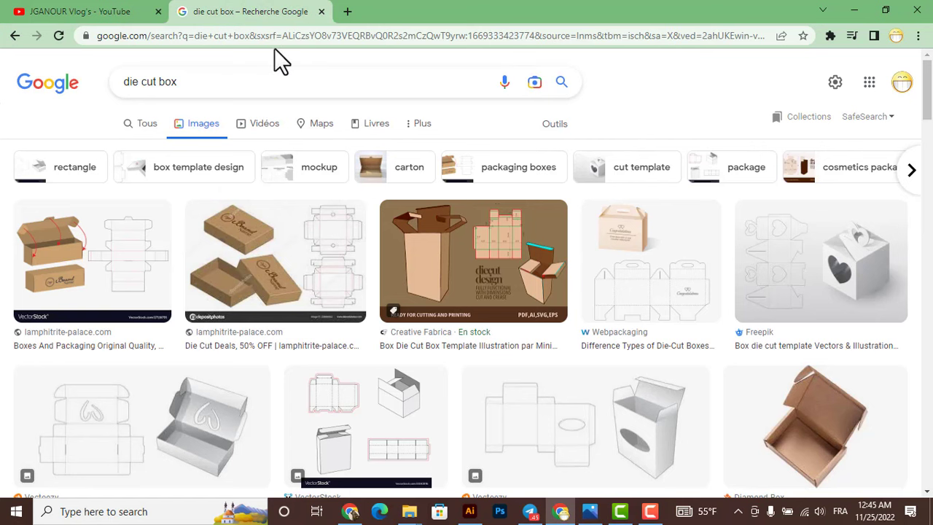
scroll(285, 365, "down", 3)
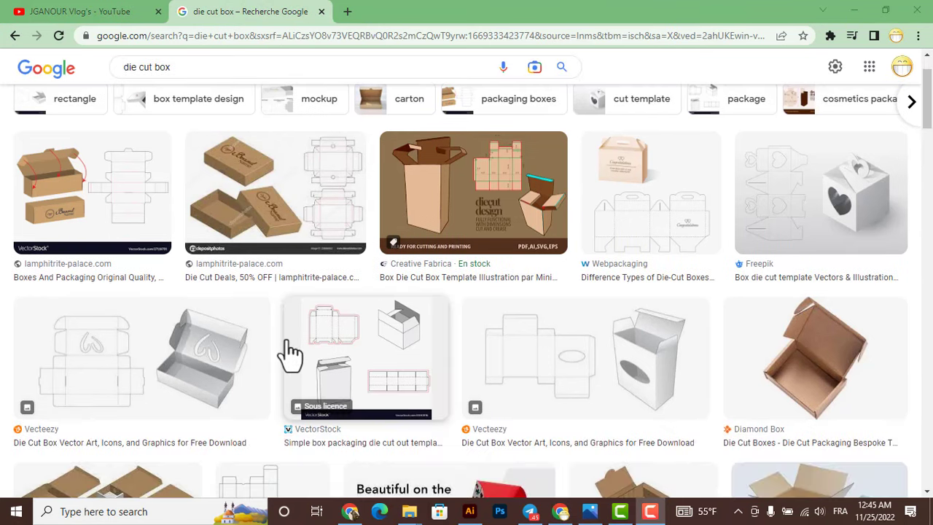
scroll(290, 363, "down", 1)
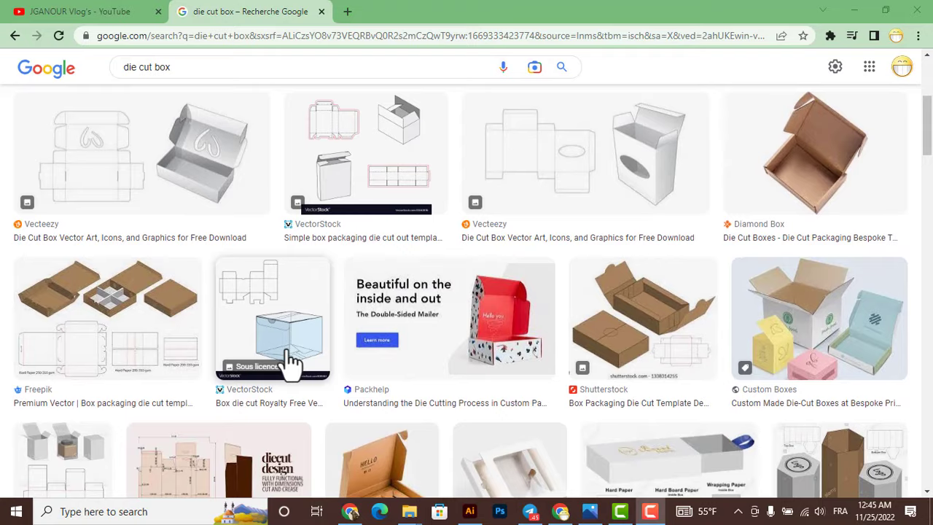
scroll(292, 358, "up", 2)
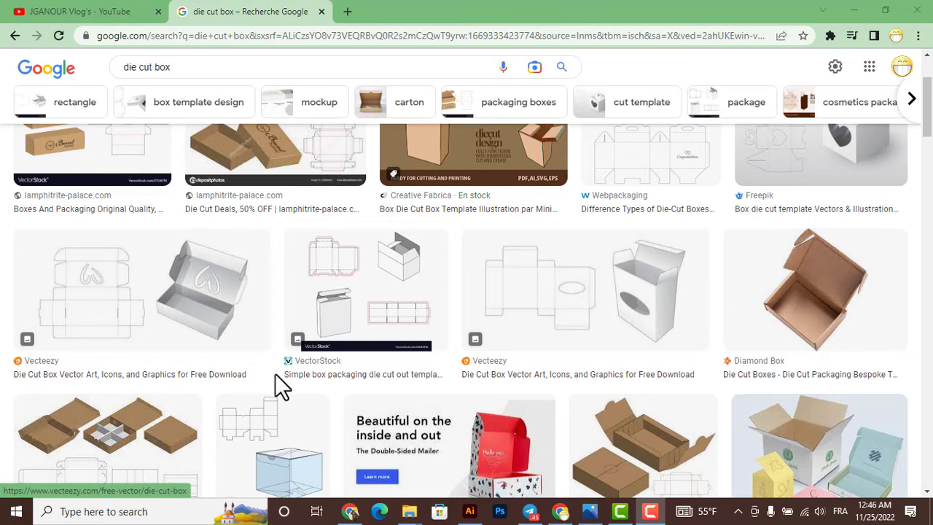
scroll(277, 387, "up", 2)
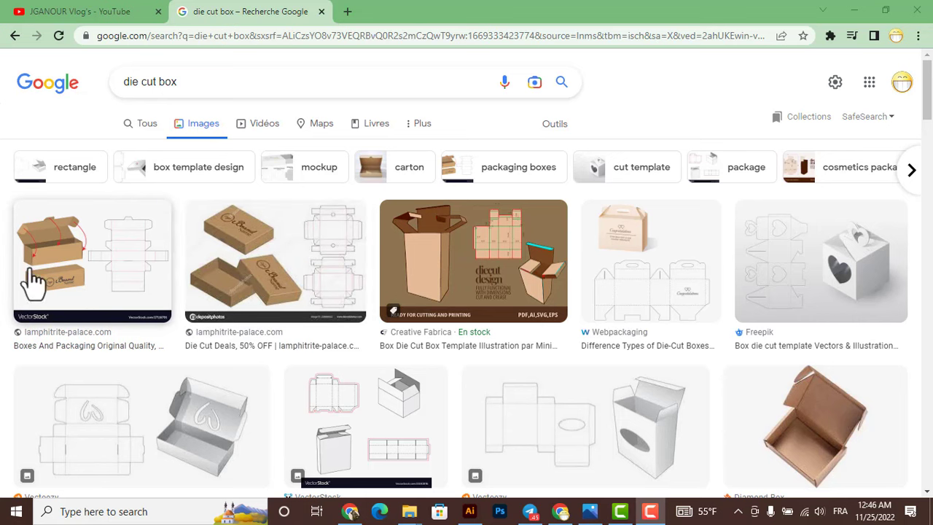
scroll(308, 308, "down", 8)
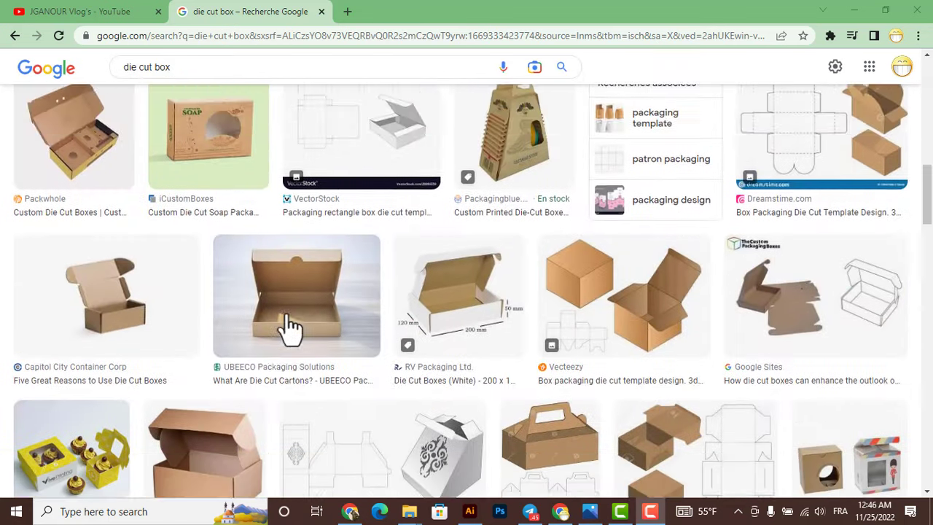
scroll(290, 328, "down", 4)
scroll(266, 368, "down", 2)
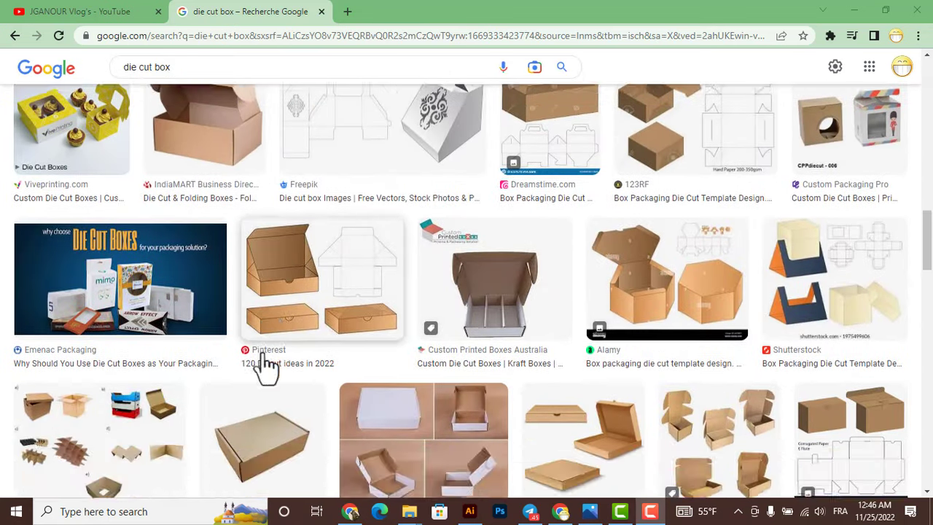
scroll(266, 393, "down", 1)
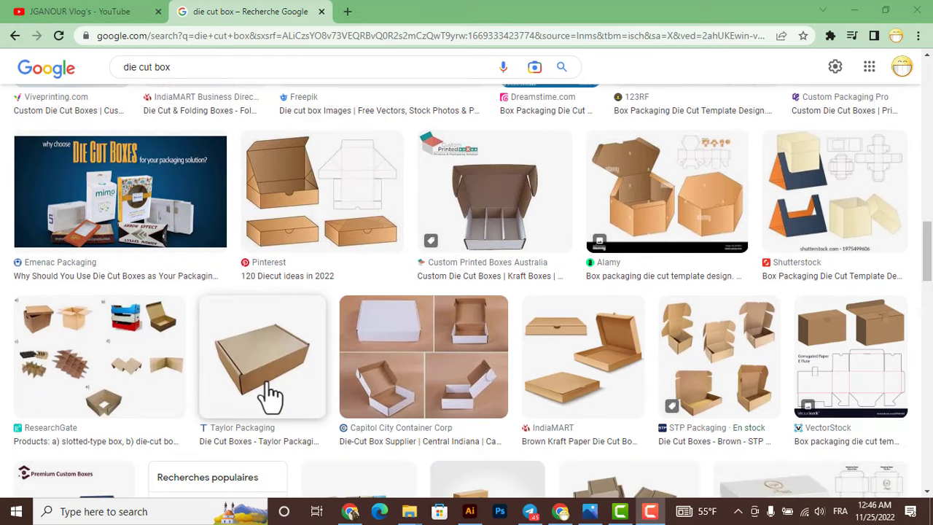
scroll(269, 394, "down", 4)
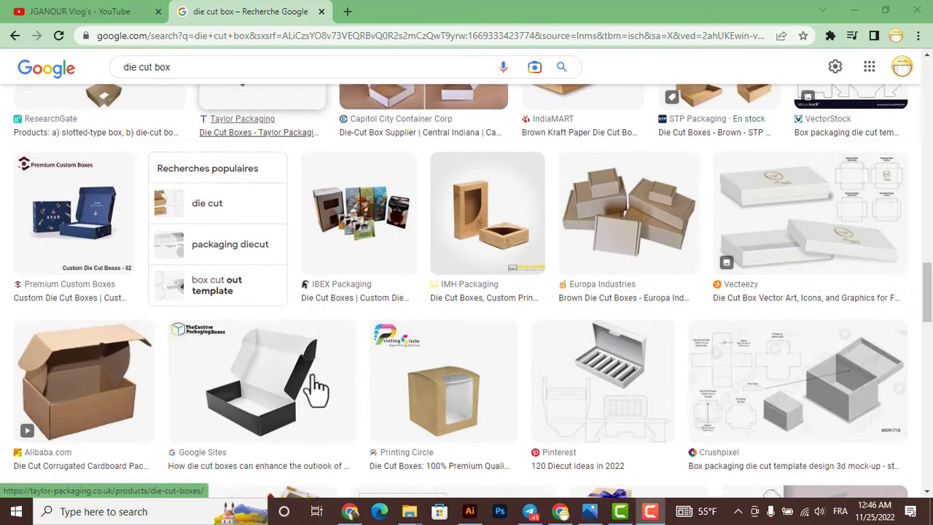
scroll(316, 390, "down", 10)
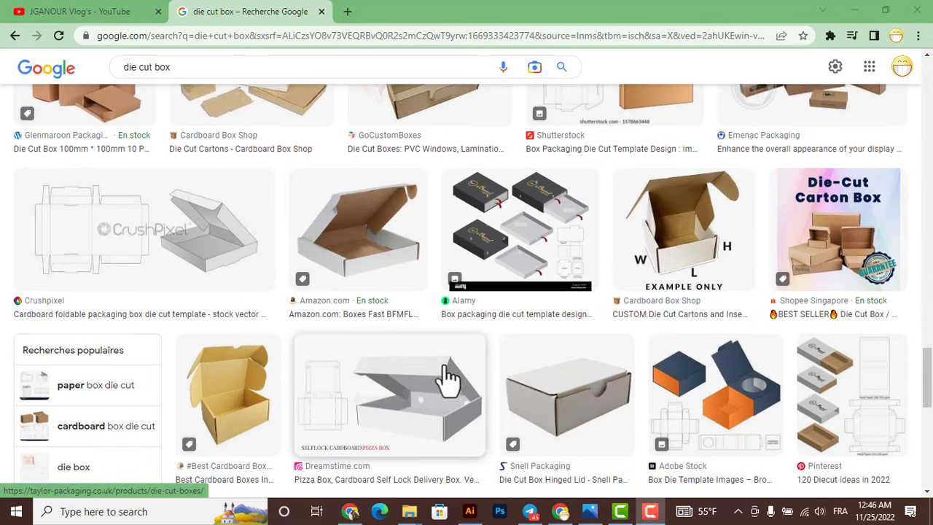
scroll(219, 357, "up", 5)
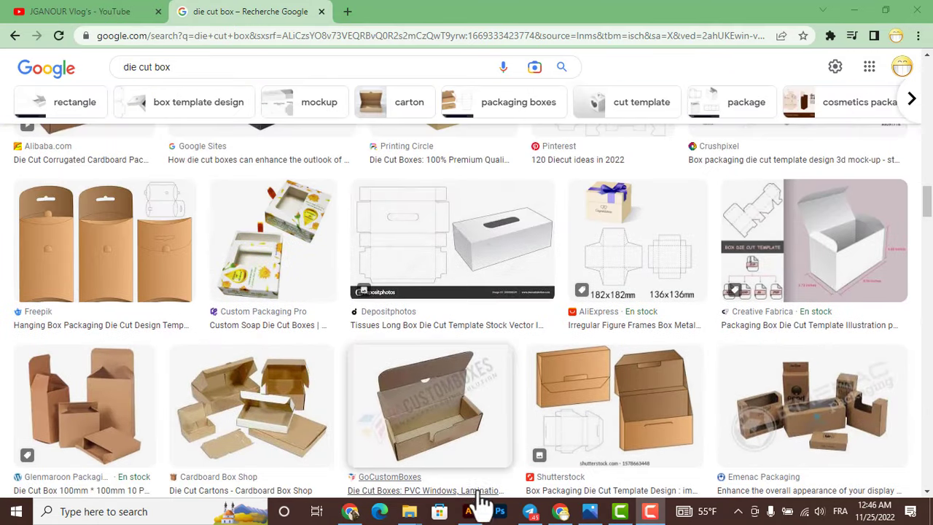
Step: Switch to Illustrator and examine the finished tea box dieline with its panels, flaps and guides
left_click(470, 511)
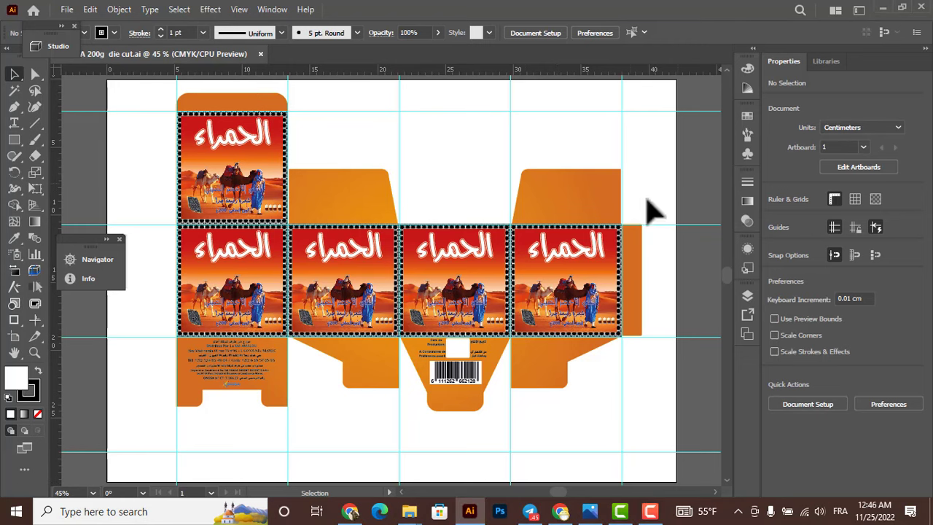
scroll(452, 268, "up", 1)
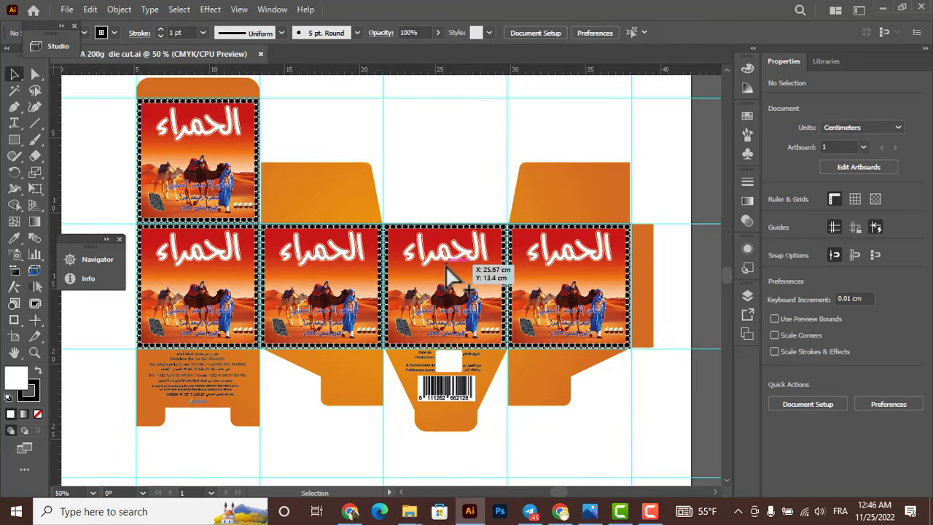
scroll(452, 275, "down", 1)
scroll(410, 276, "up", 1)
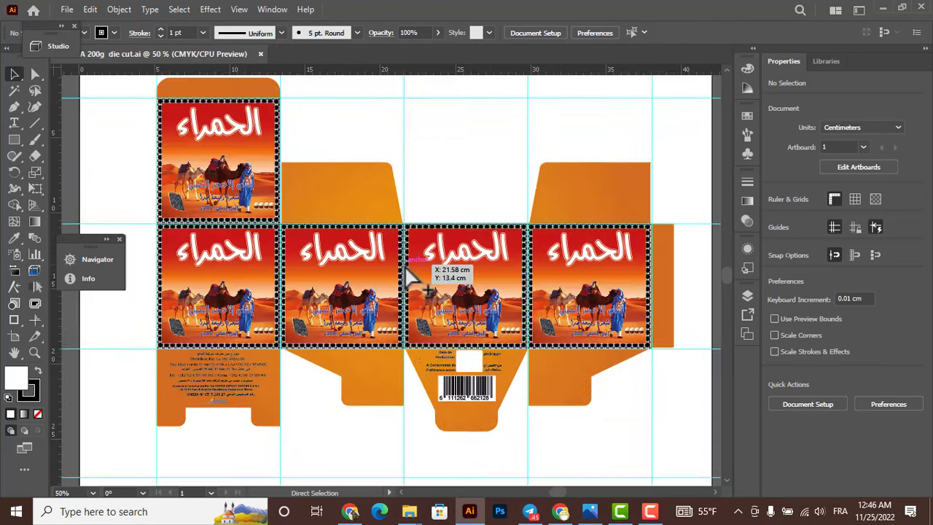
scroll(396, 241, "up", 1)
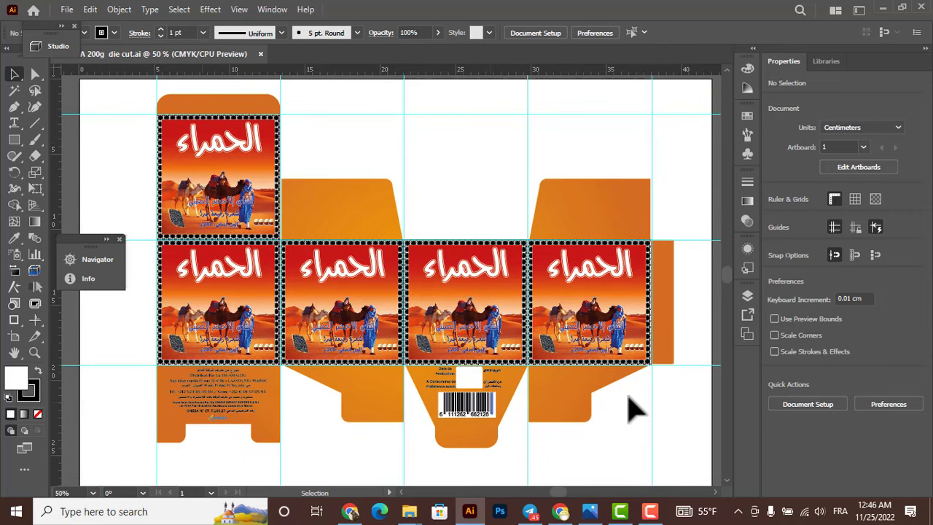
Step: Switch to the Photos app to examine the CHAY HAMRA1.png box mockup, and close the image
left_click(592, 503)
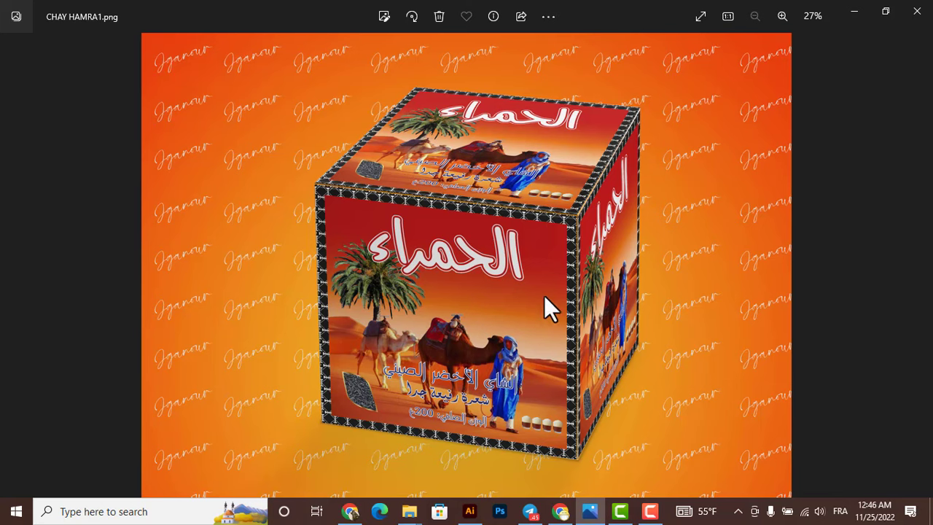
scroll(543, 299, "up", 1)
scroll(537, 320, "down", 1)
left_click(915, 12)
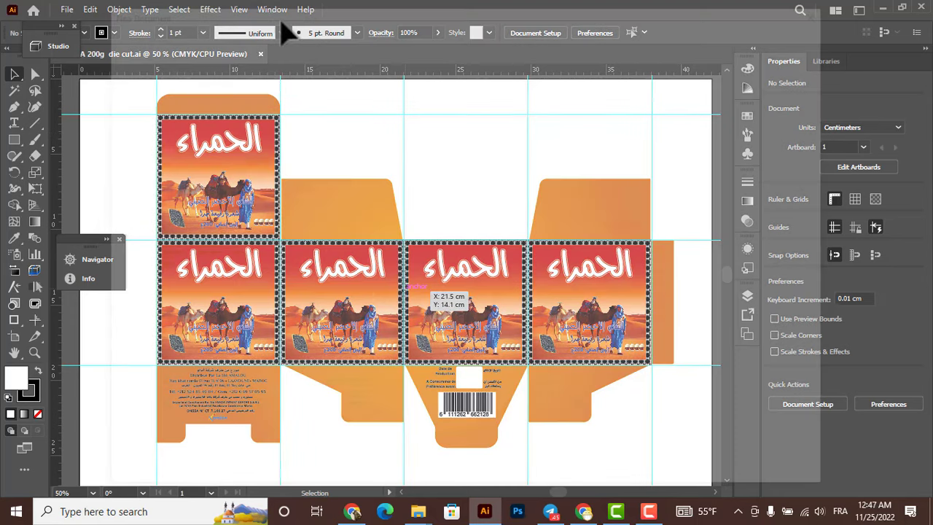
Step: Set up a new print document from the A3 preset in landscape orientation, 420 x 297 mm
key("ctrl+n")
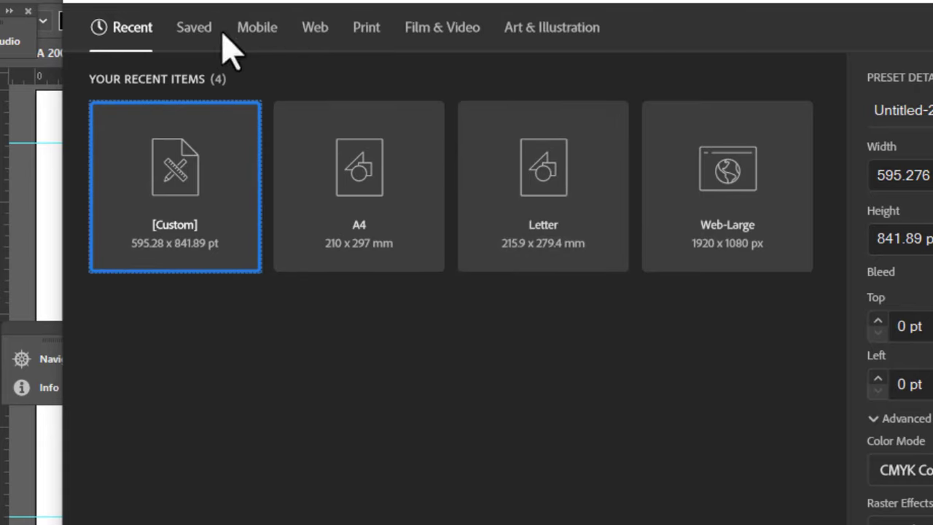
left_click(369, 42)
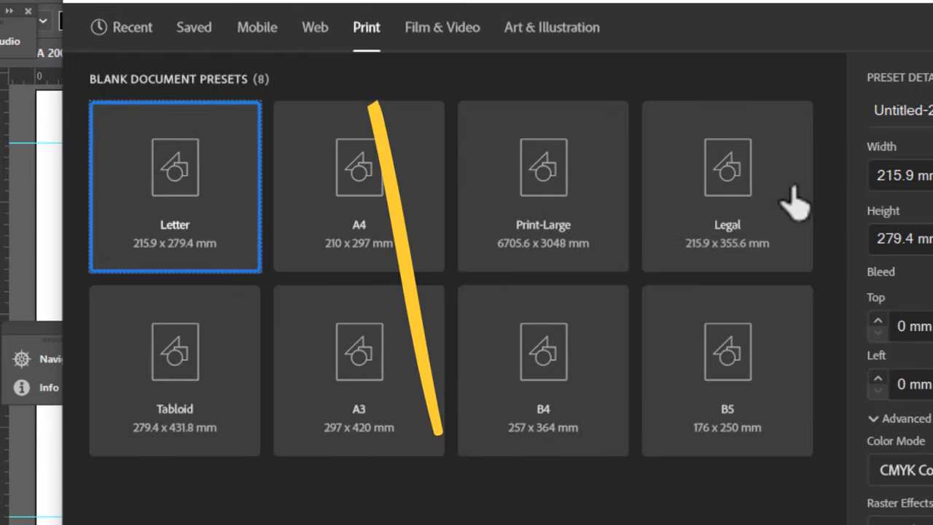
left_click(375, 344)
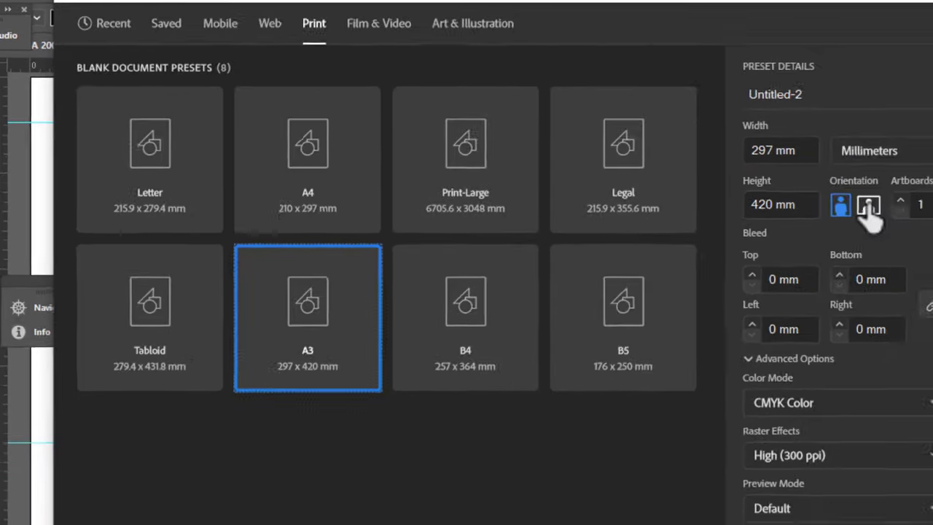
left_click(810, 202)
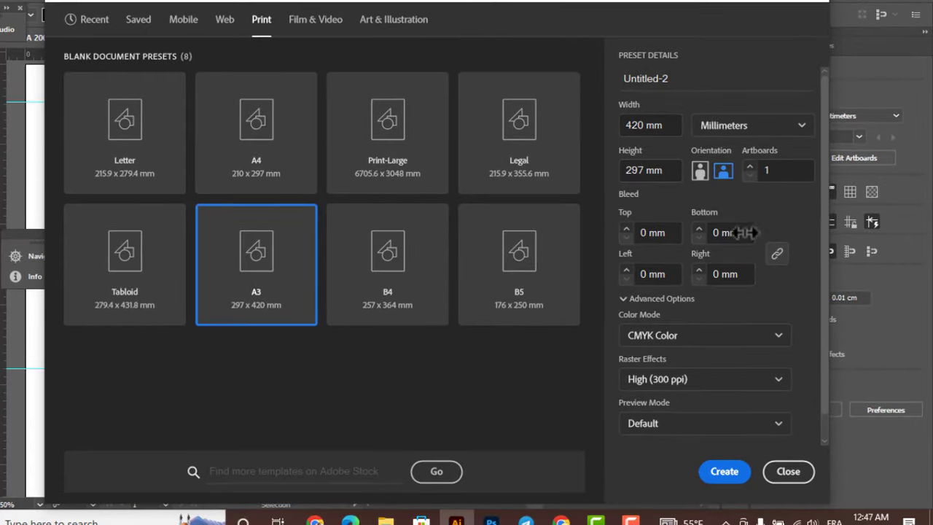
scroll(700, 374, "down", 1)
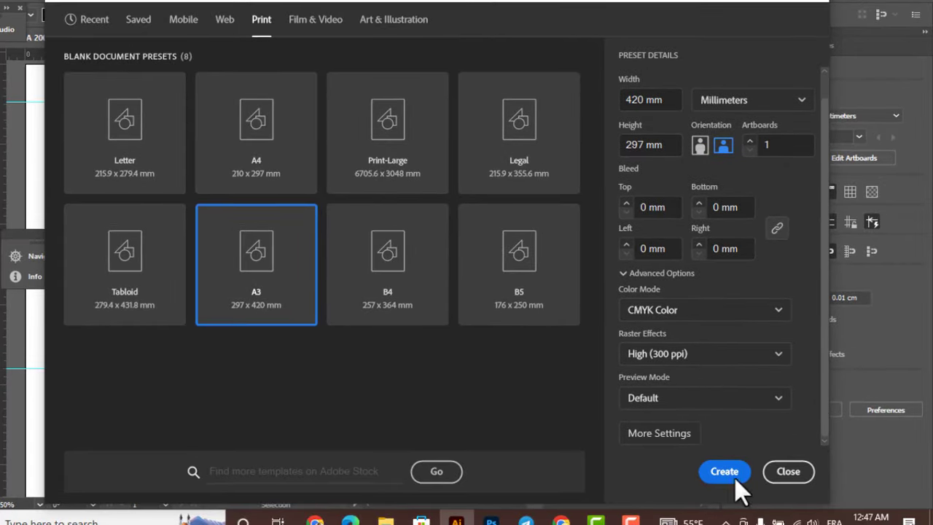
Step: Set the raster effects to Screen (72 ppi), create the document and show its rulers
left_click(684, 354)
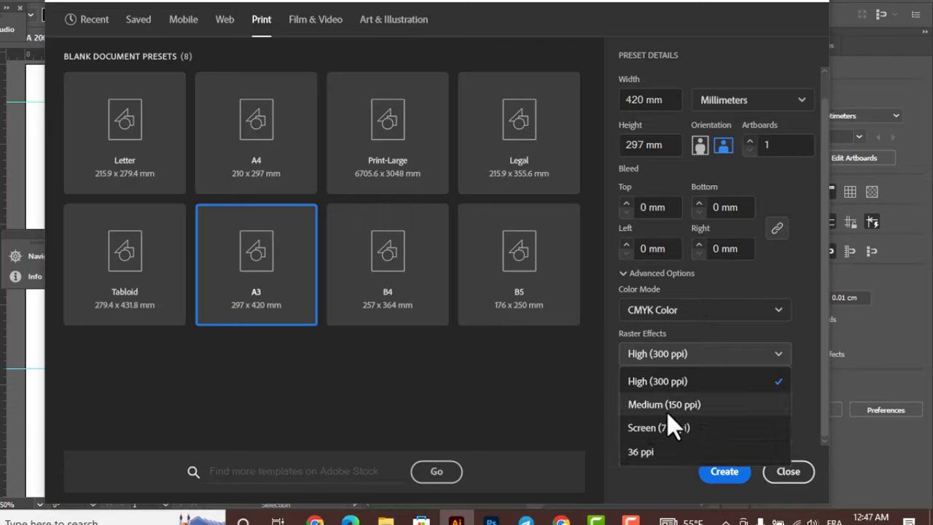
left_click(665, 429)
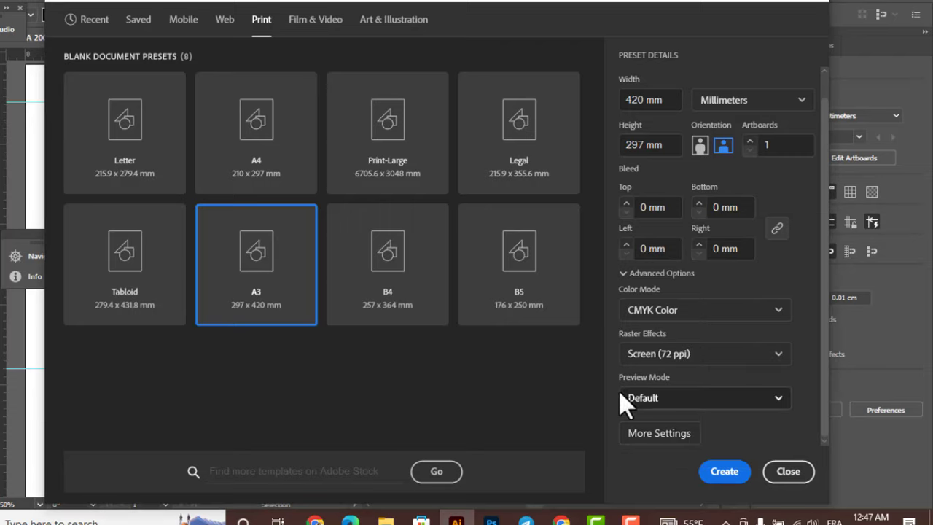
left_click_drag(697, 17, 563, 6)
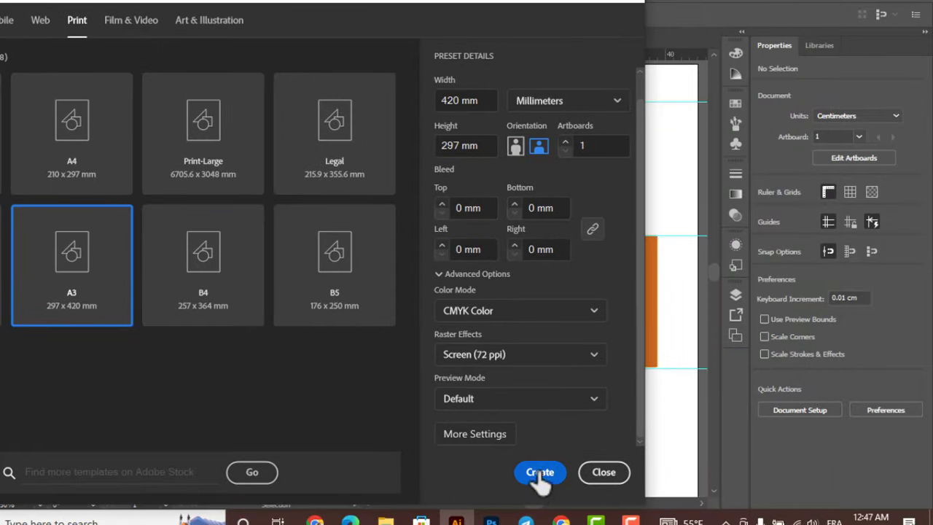
left_click(540, 474)
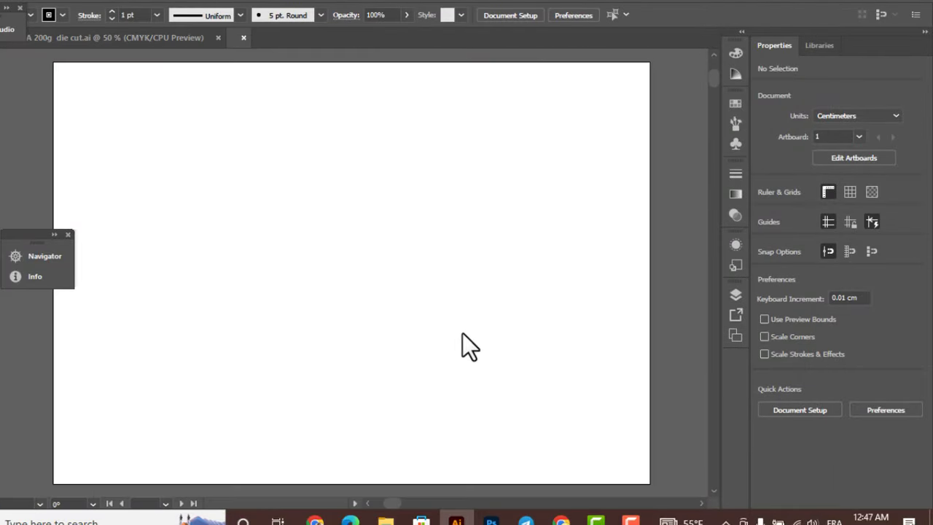
key("ctrl+r")
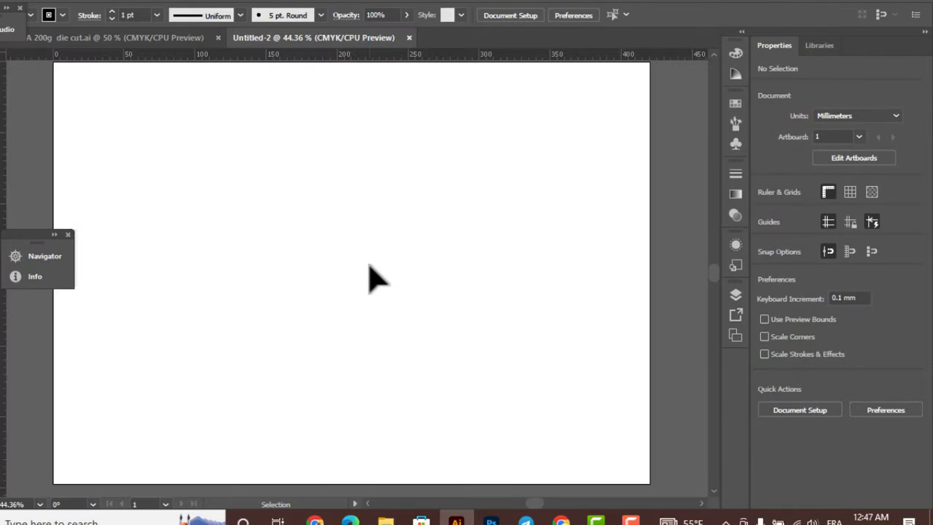
scroll(370, 267, "up", 1)
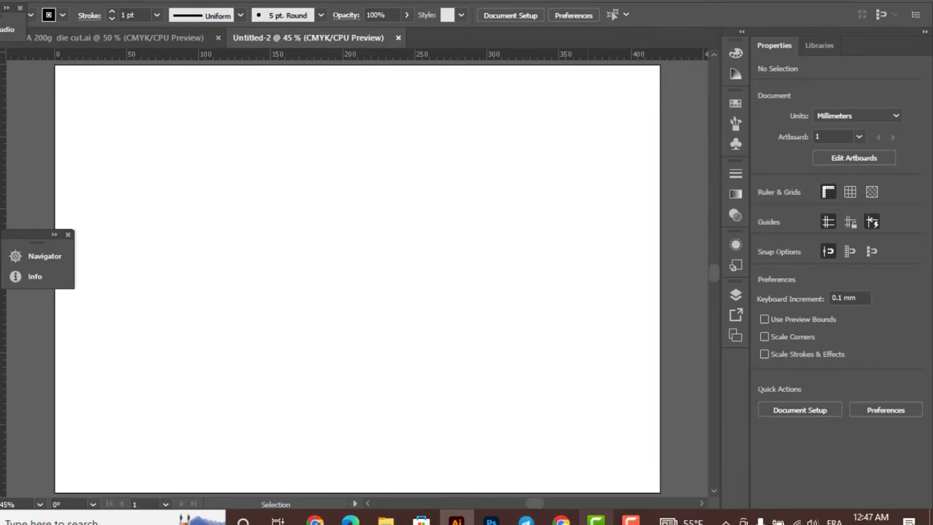
Step: Examine the printed panels and flaps of the finished box in the HAMRA 200g die cut.ai document
left_click(151, 37)
scroll(331, 341, "up", 2)
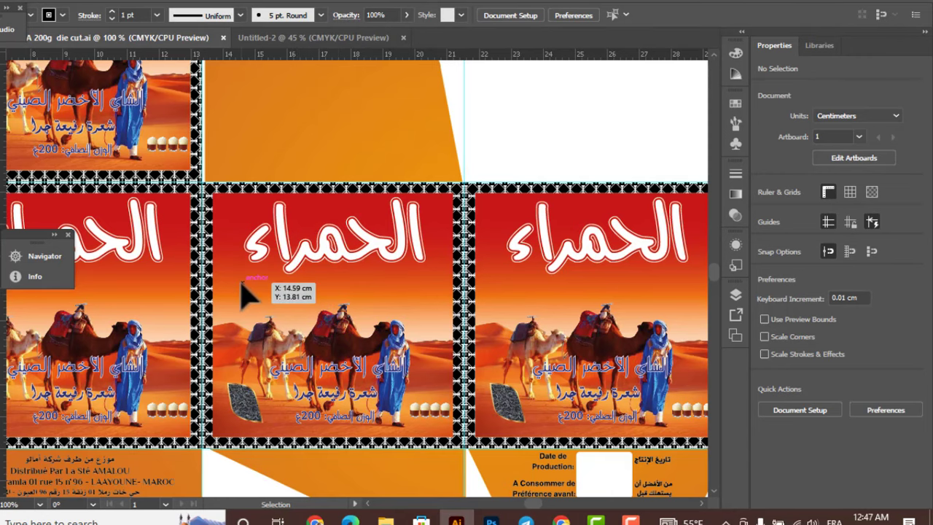
scroll(247, 295, "down", 2)
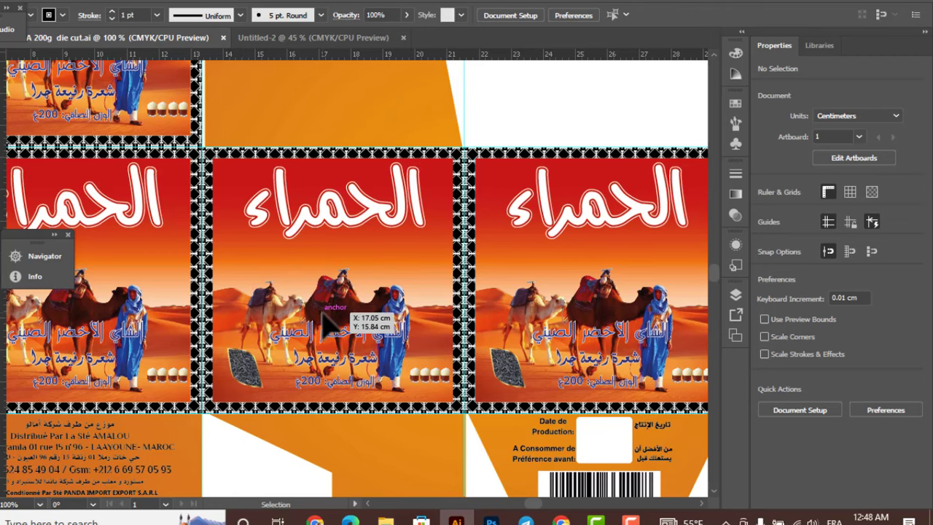
key("ctrl")
scroll(332, 320, "down", 2)
scroll(301, 343, "up", 1)
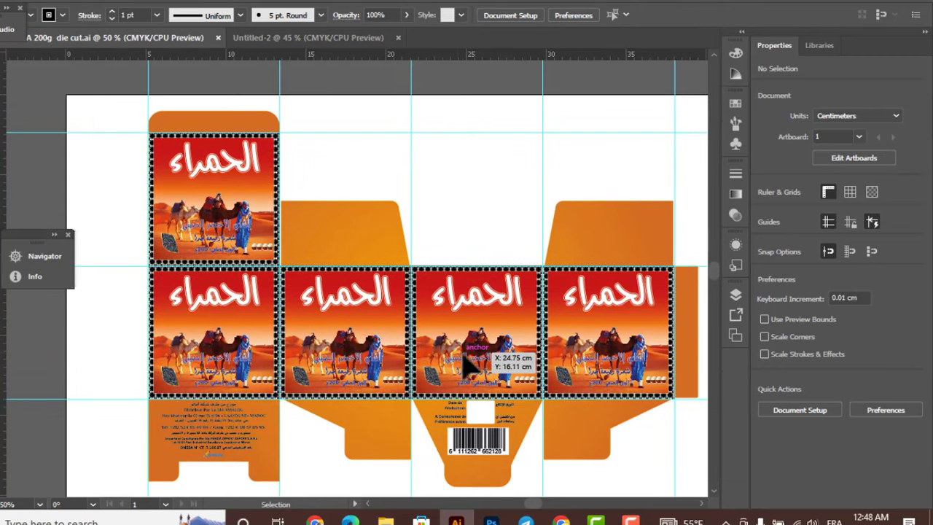
Step: Return to the blank A3 document, move the floating Navigator/Info and Studio panels aside, and activate the Rectangle tool
left_click(308, 38)
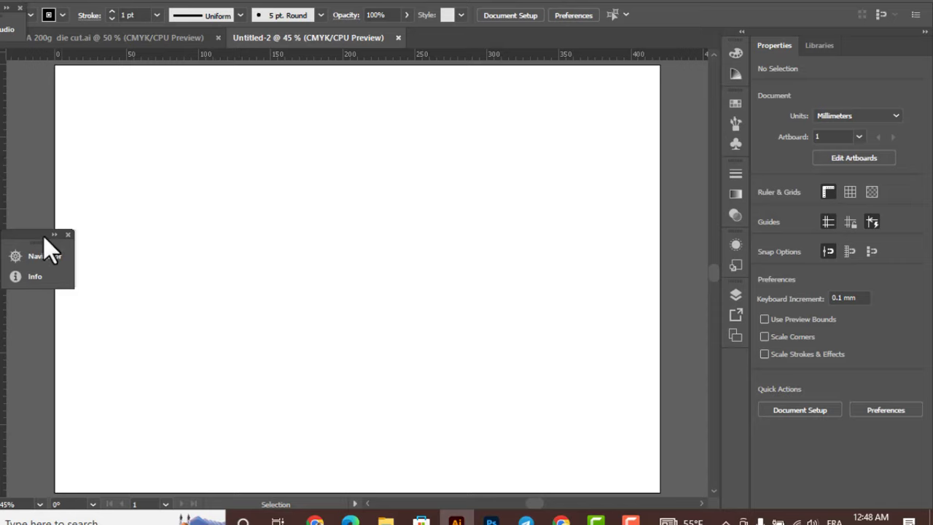
left_click_drag(44, 235, 27, 427)
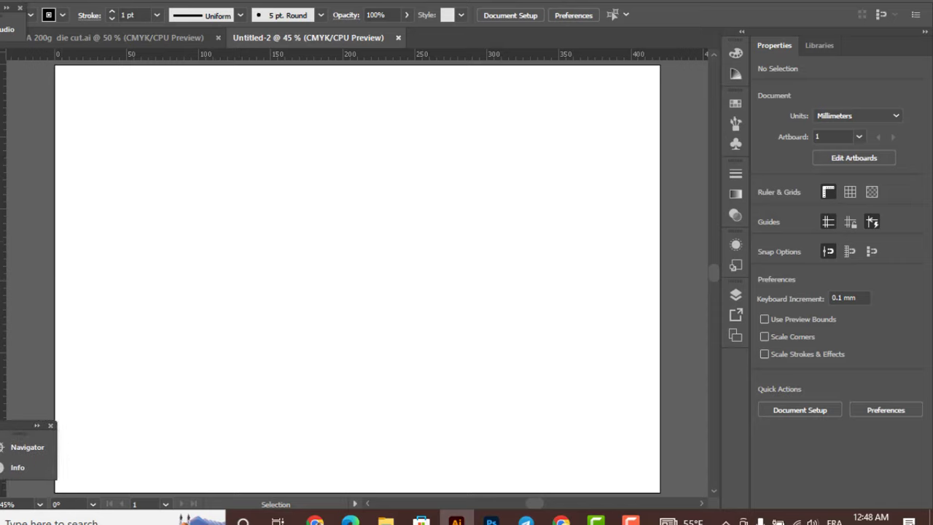
key("m")
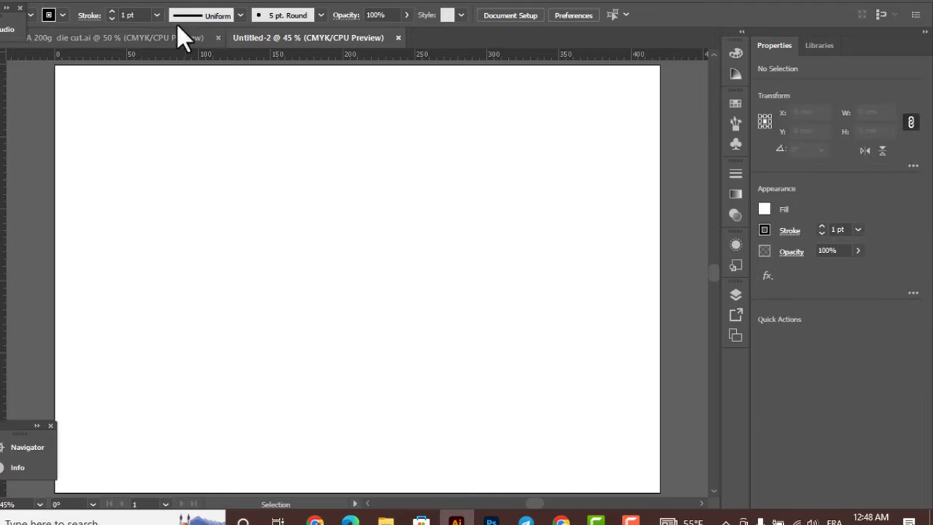
left_click_drag(1, 30, 17, 65)
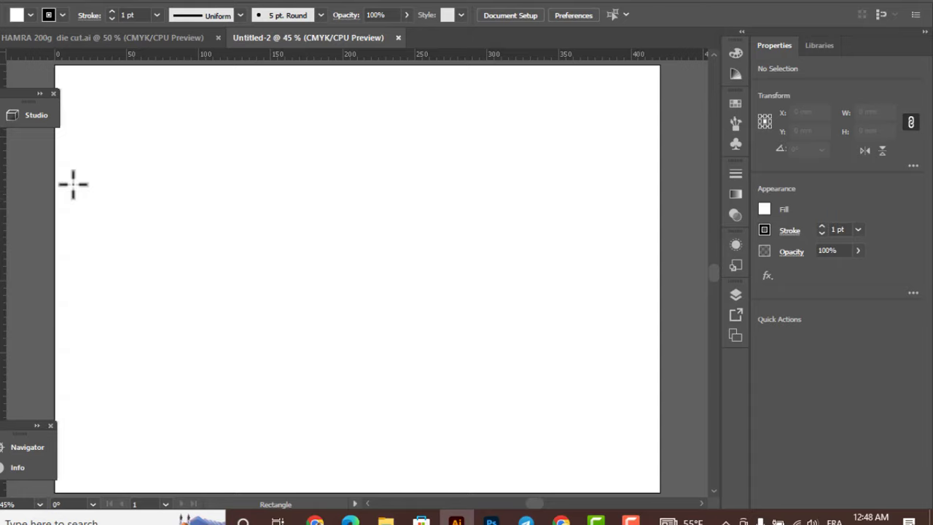
Step: Create an 82 x 82 mm square on the artboard with the Rectangle tool
left_click(296, 320)
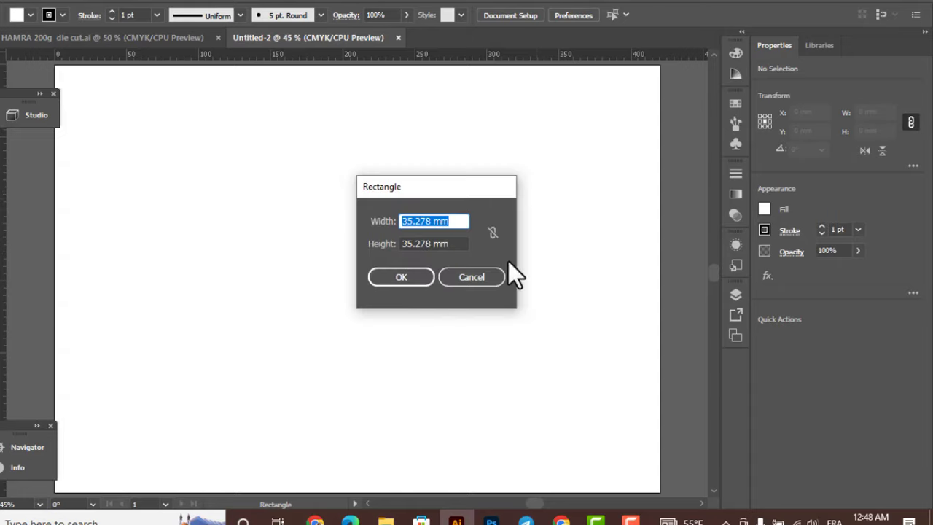
type("82")
key("Tab")
type("7")
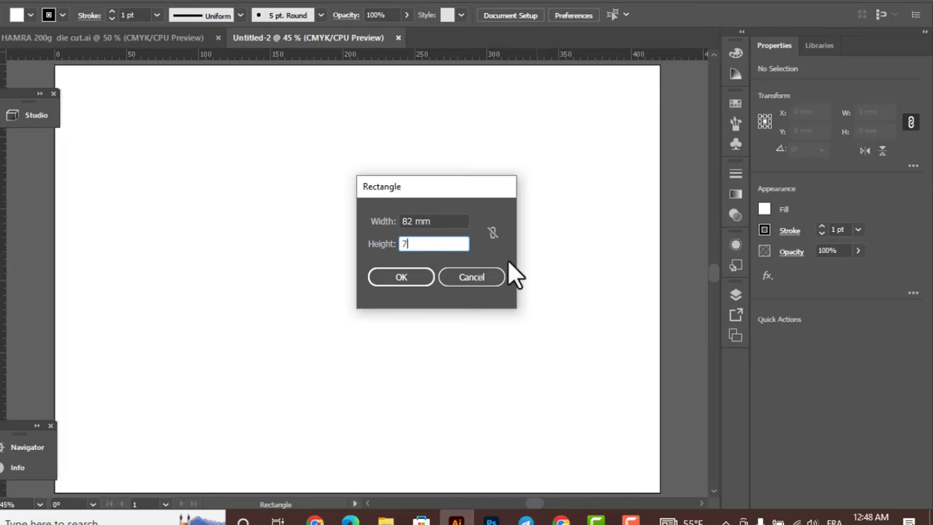
key("BackSpace")
type("82")
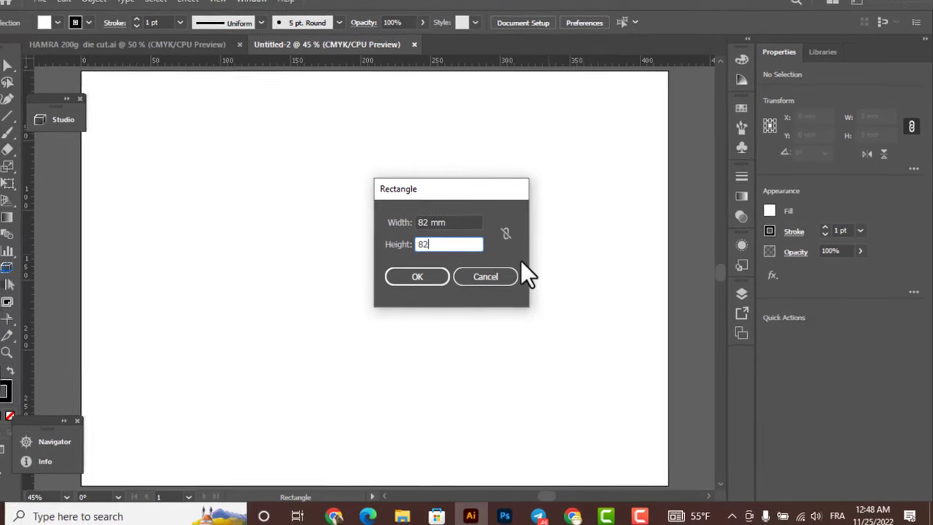
key("Return")
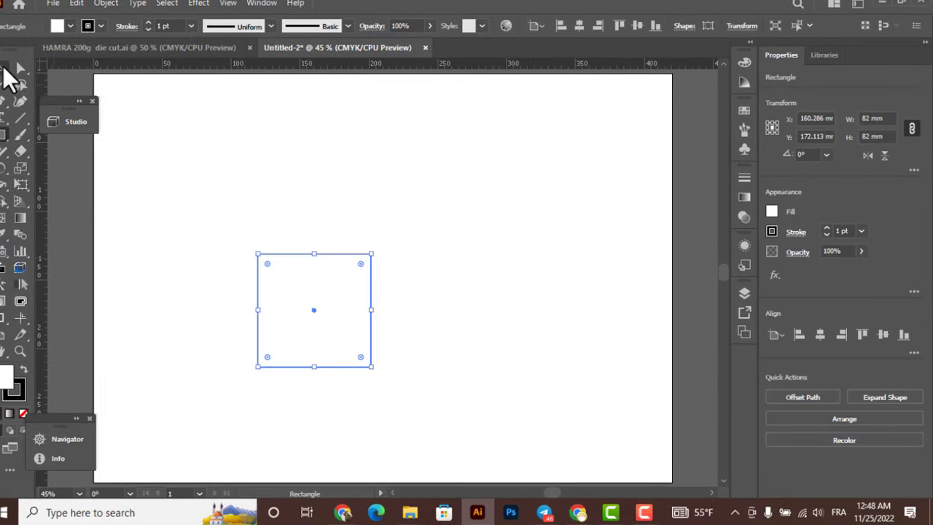
Step: Remove the square's fill so only its 1 pt black stroke is used, and reselect it
left_click(71, 28)
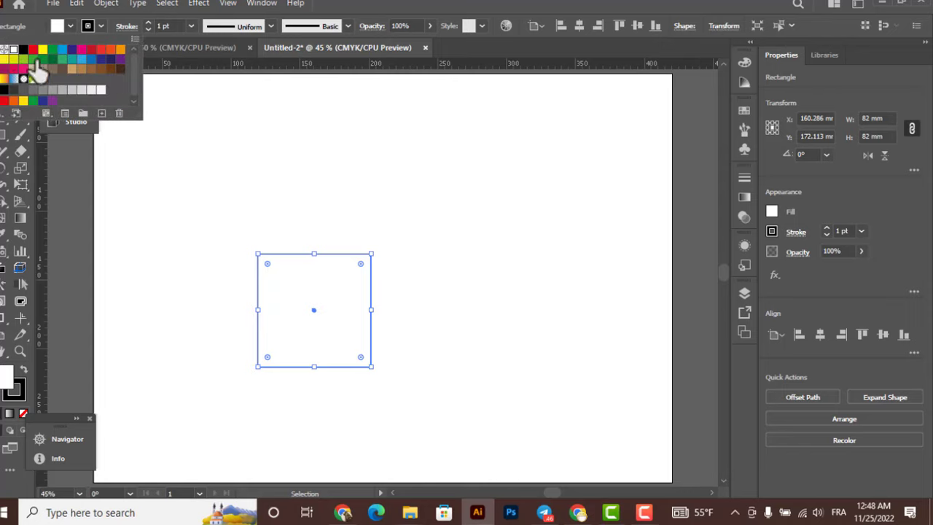
left_click(5, 48)
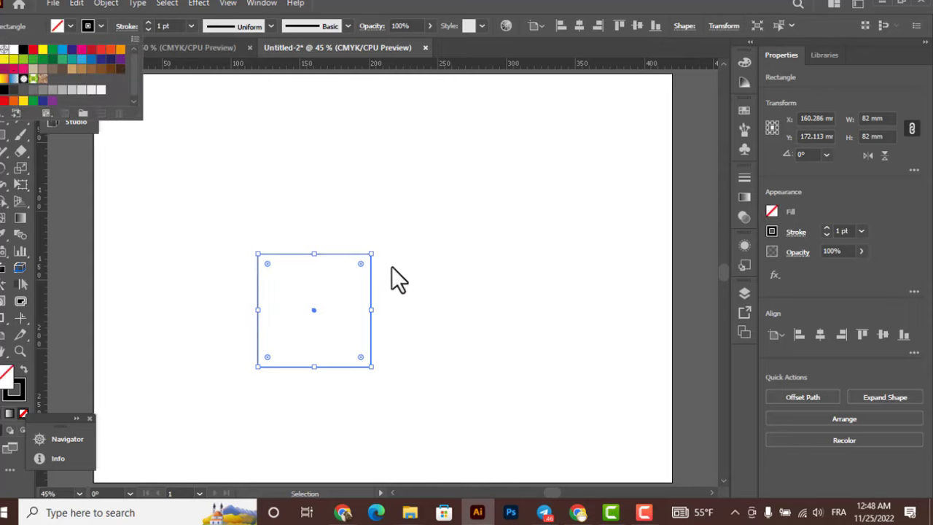
left_click(390, 376)
left_click_drag(472, 398, 203, 172)
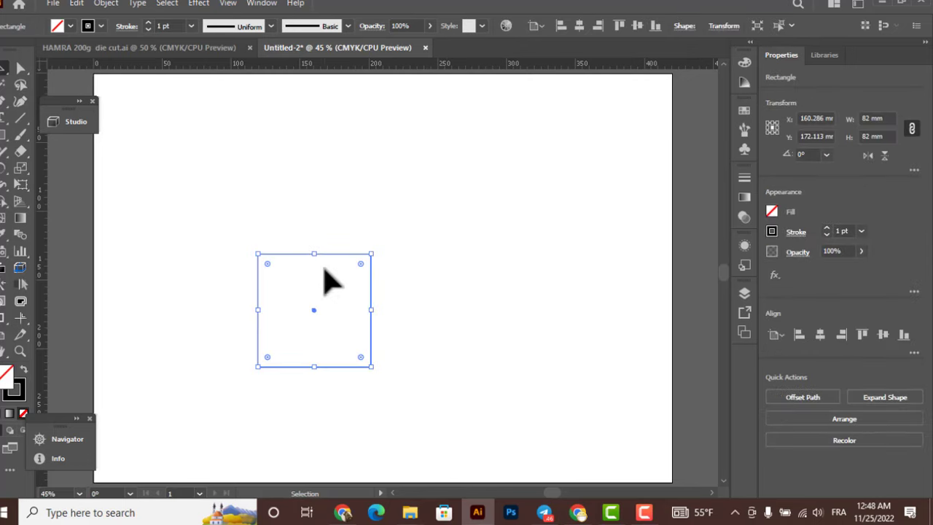
Step: Undo the stray stretch of the square and center it vertically on the artboard
left_click_drag(315, 254, 321, 251)
key("ctrl+z")
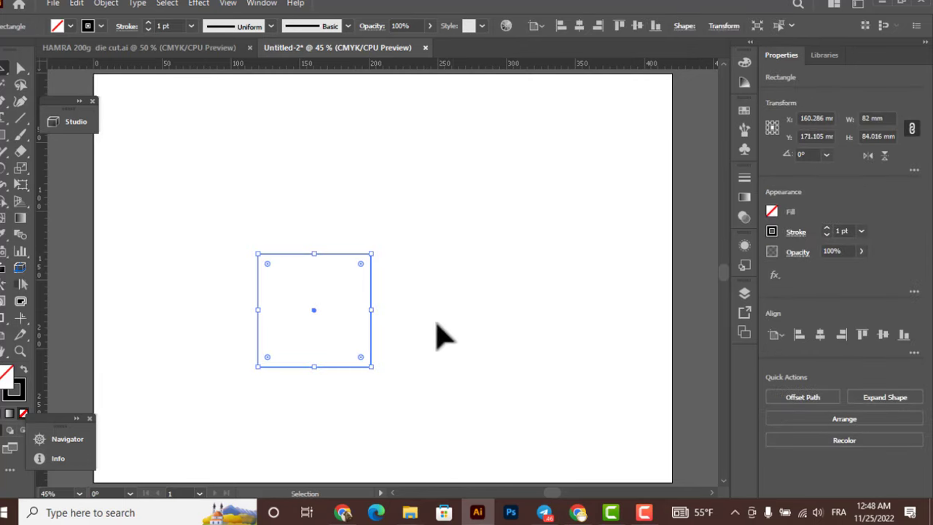
left_click_drag(315, 305, 314, 269)
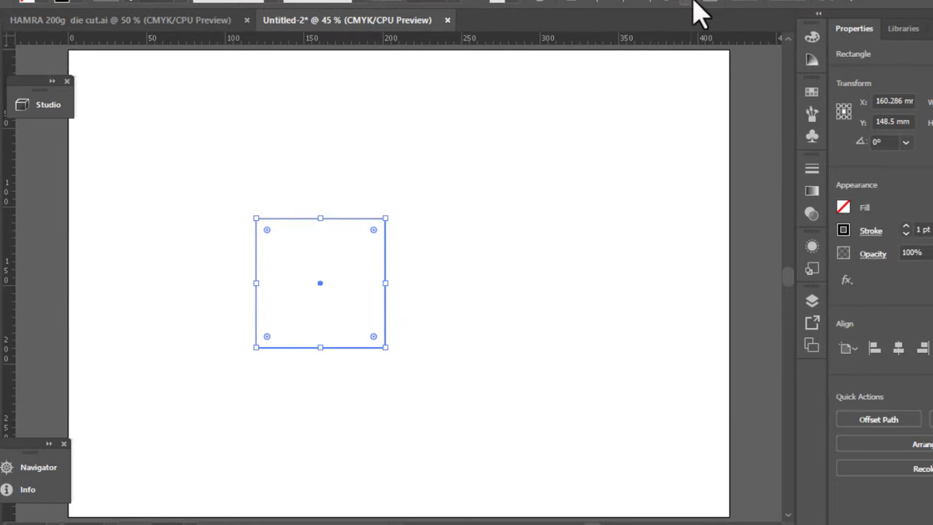
left_click(302, 277)
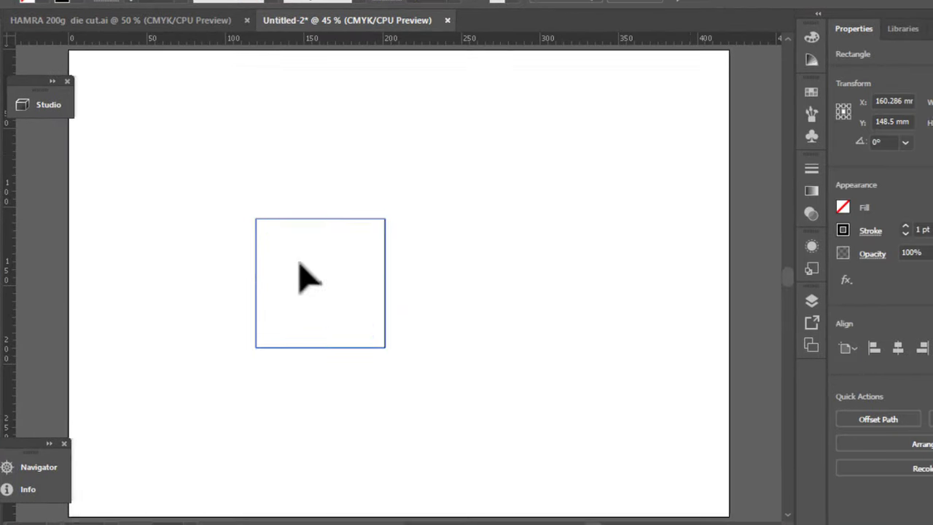
left_click(382, 291)
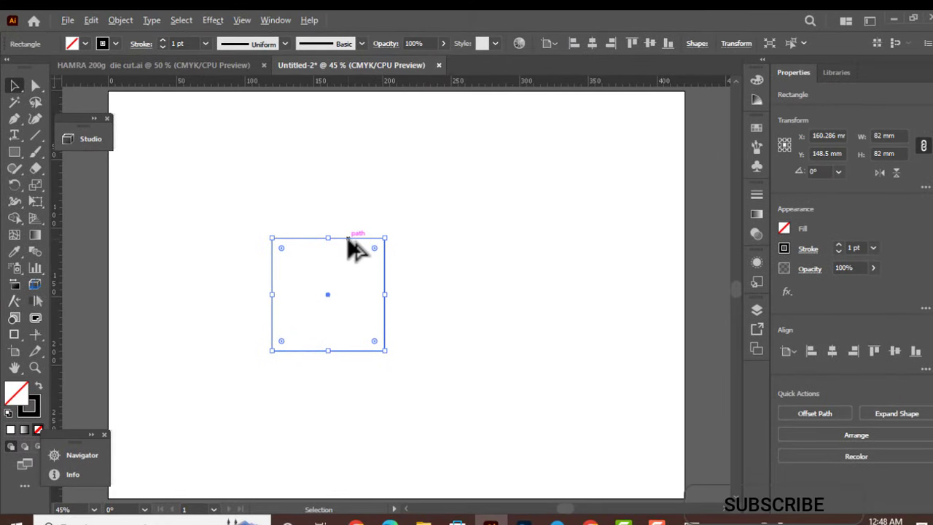
Step: Duplicate the square edge to edge to its right and repeat the copy to form a row of four
left_click_drag(354, 246, 508, 336)
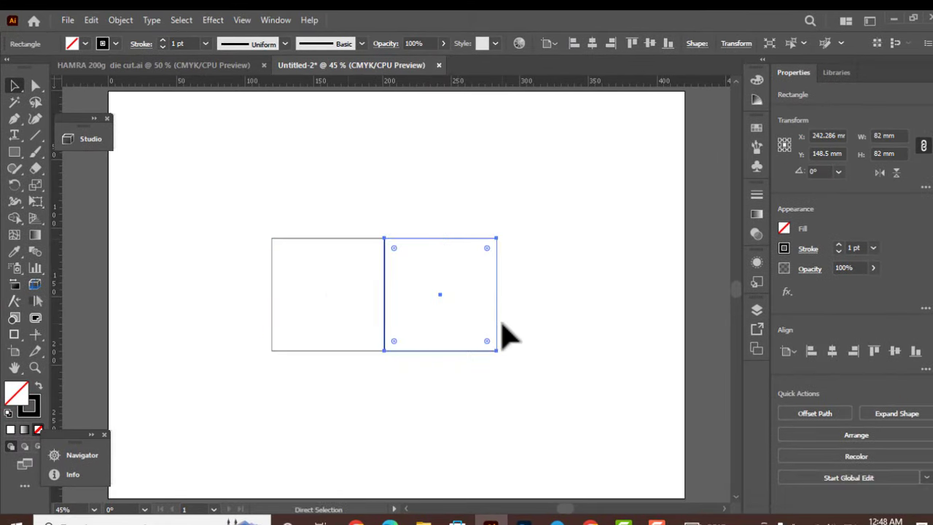
key("ctrl+d")
key("ctrl+d")
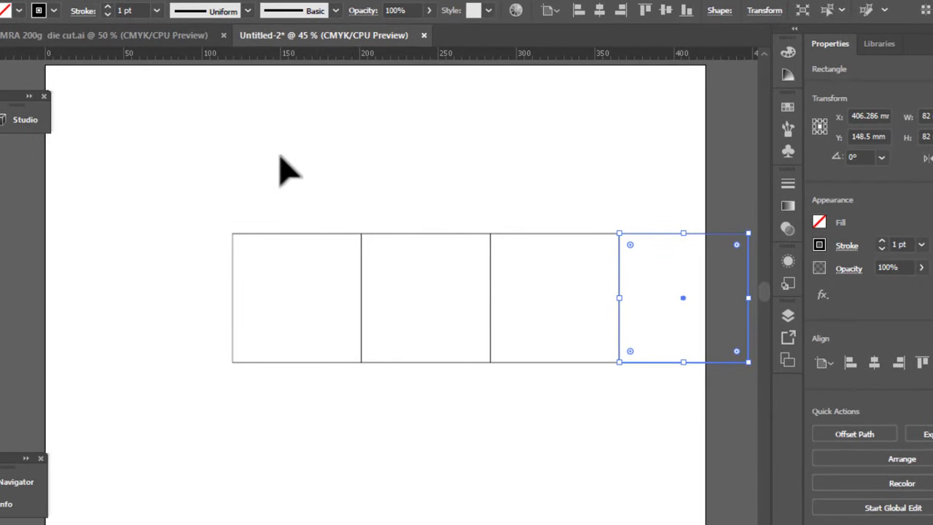
Step: Compare with the HAMRA 200g die cut.ai document, then shift the row of four squares left to fit within the blank document's artboard
left_click(148, 35)
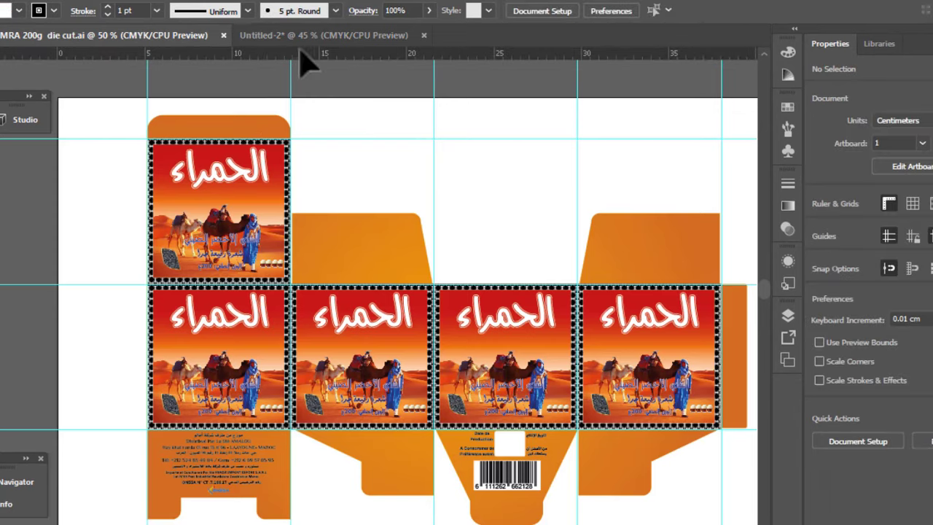
left_click(321, 35)
left_click_drag(219, 175, 769, 390)
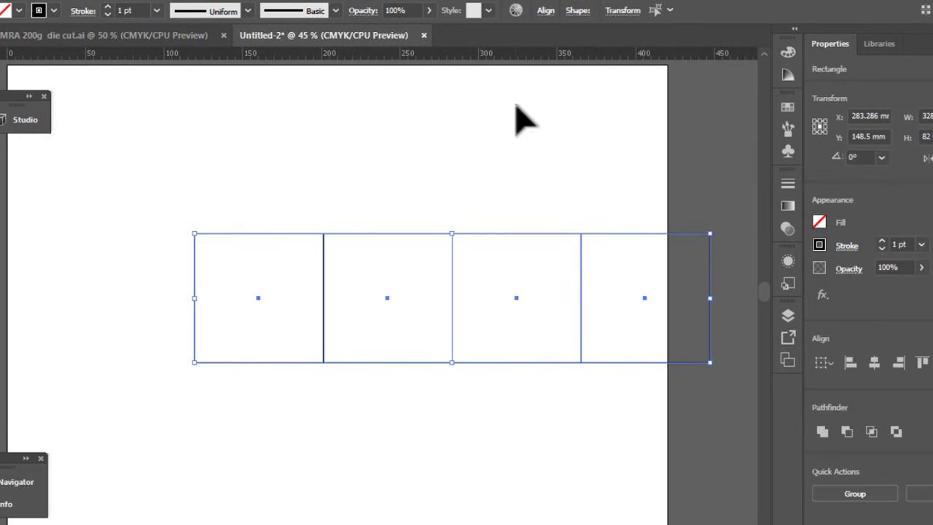
left_click_drag(580, 291, 484, 291)
left_click(426, 362)
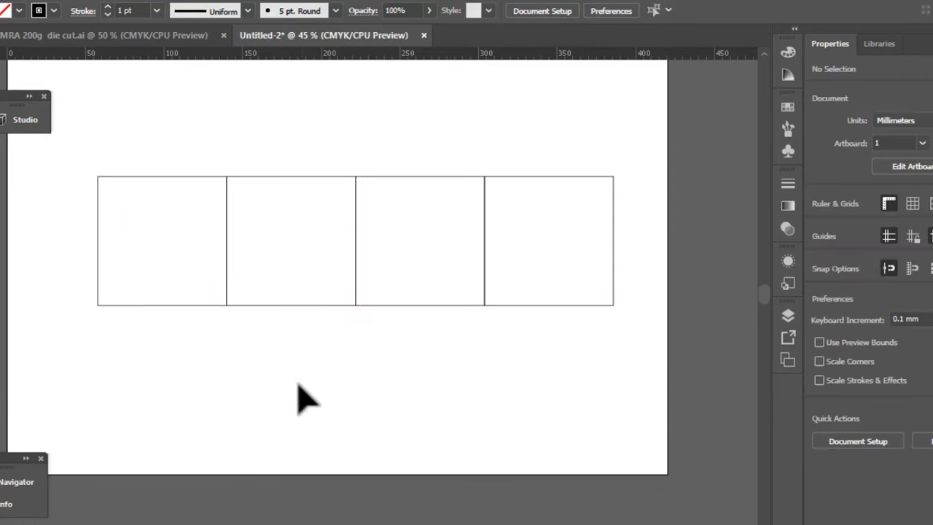
Step: Delete the three duplicated squares and select the leftmost original
left_click_drag(302, 387, 604, 152)
key("Delete")
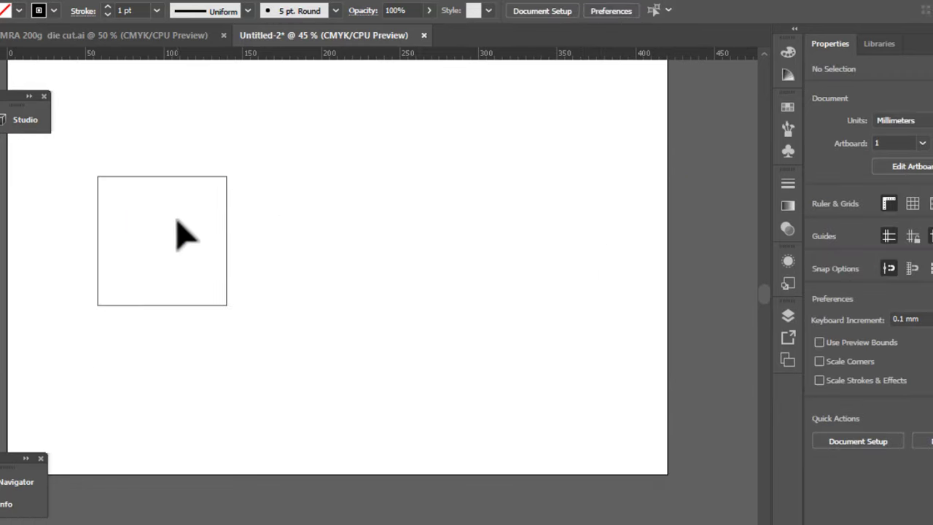
left_click_drag(314, 306, 98, 164)
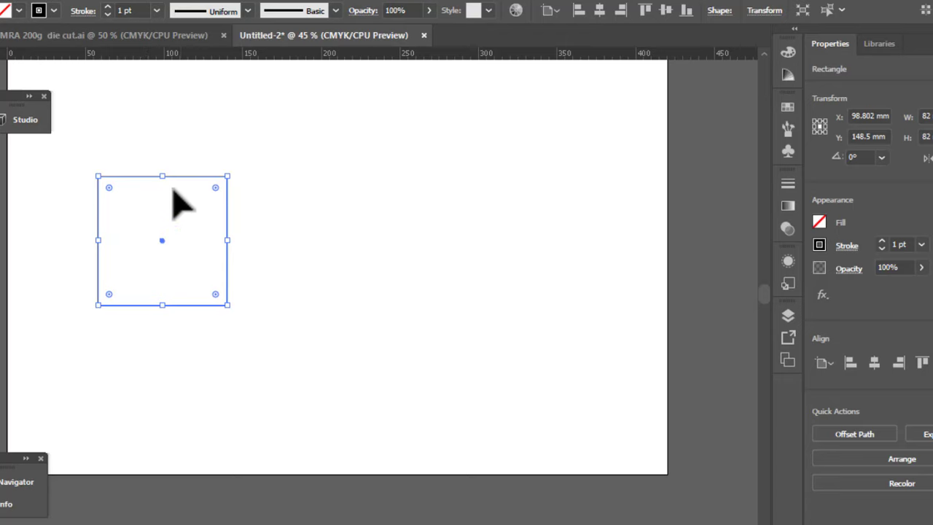
Step: Duplicate the square against its right edge and set the copy's height to 80 mm, using the middle-left reference point
left_click_drag(183, 188, 317, 194)
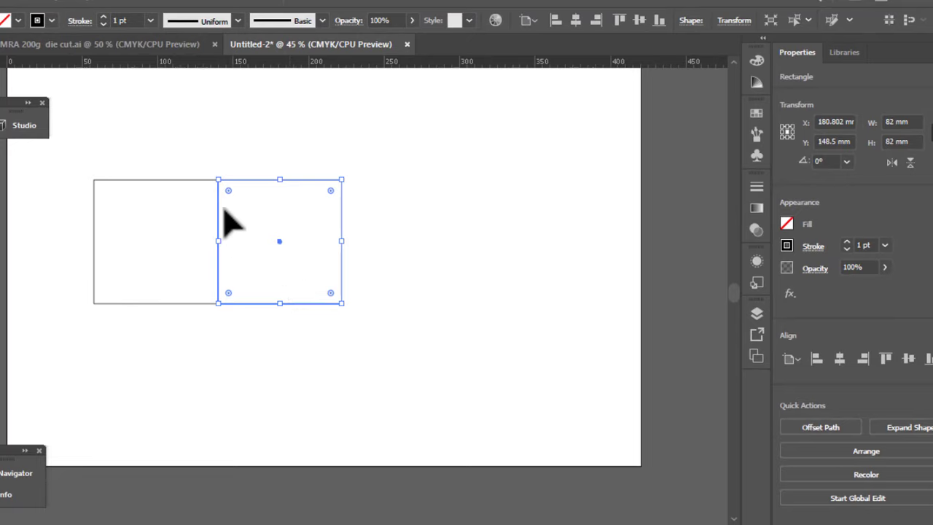
left_click(234, 162)
left_click_drag(256, 165, 350, 280)
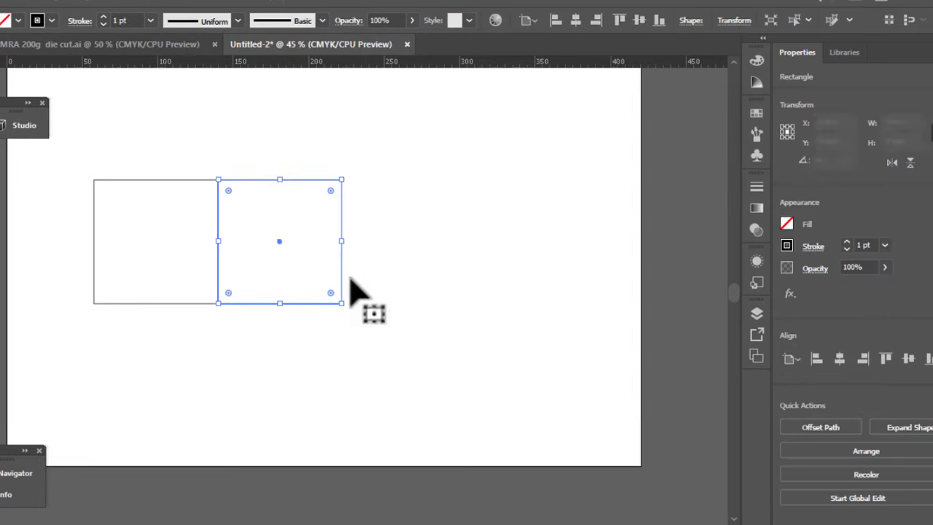
left_click_drag(399, 344, 255, 150)
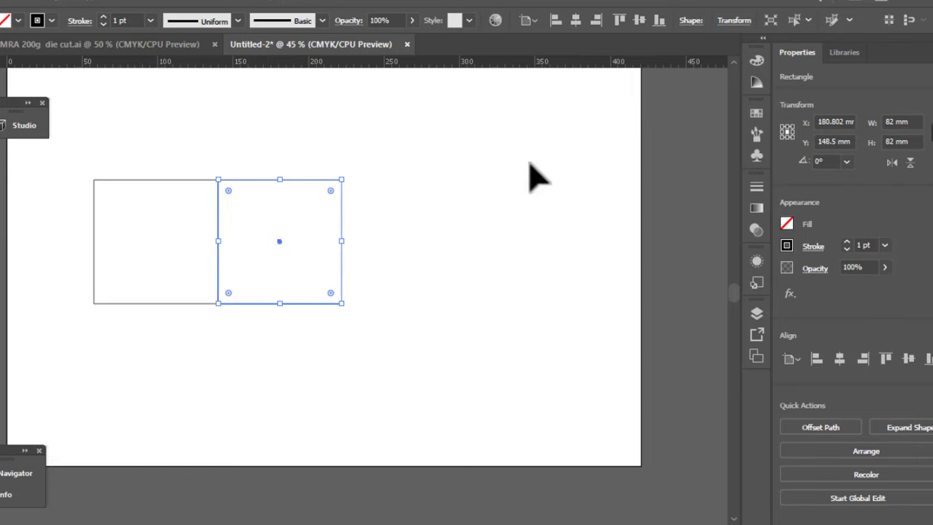
left_click(782, 132)
type("80")
key("Return")
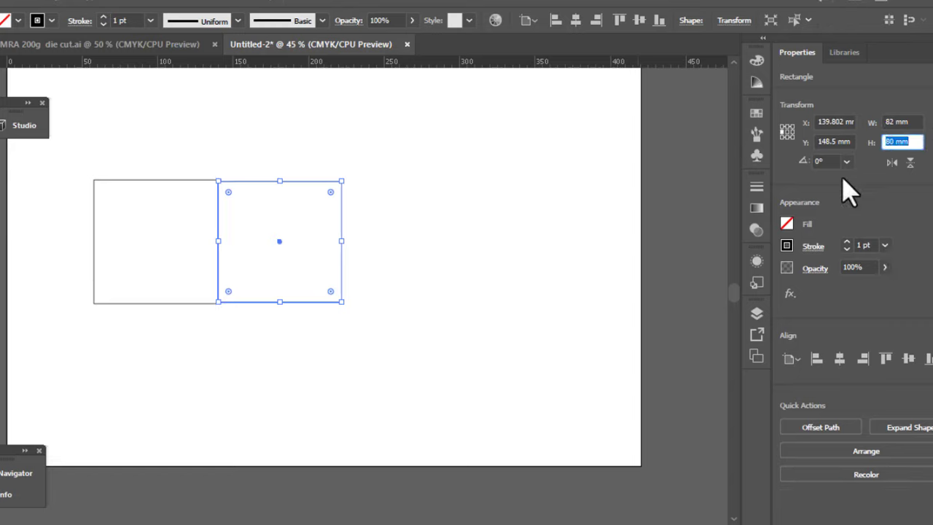
Step: Reduce the width of the copied rectangle step by step to 54 mm
left_click(898, 121)
type("65")
key("Return")
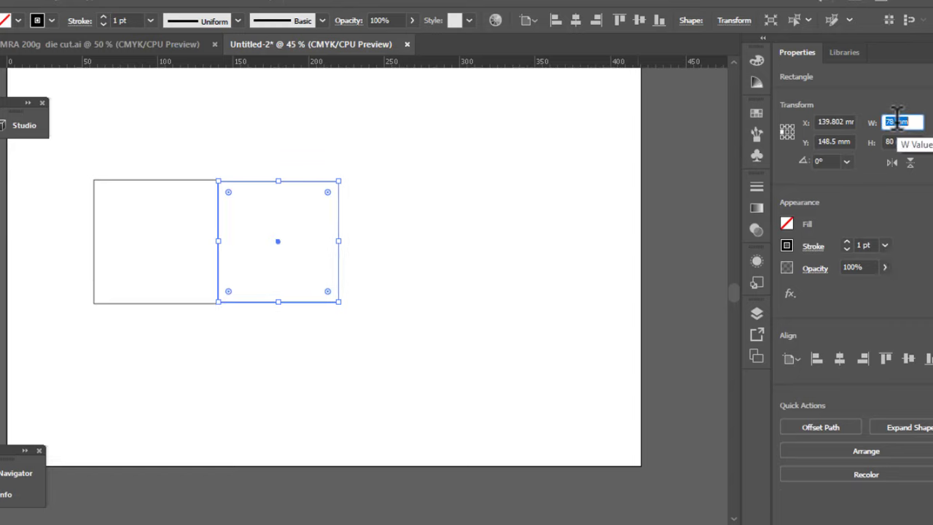
key("Down")
key("Down")
key("Down")
key("Down")
key("Down")
key("Down")
key("Down")
key("Down")
key("Down")
key("Down")
key("Down")
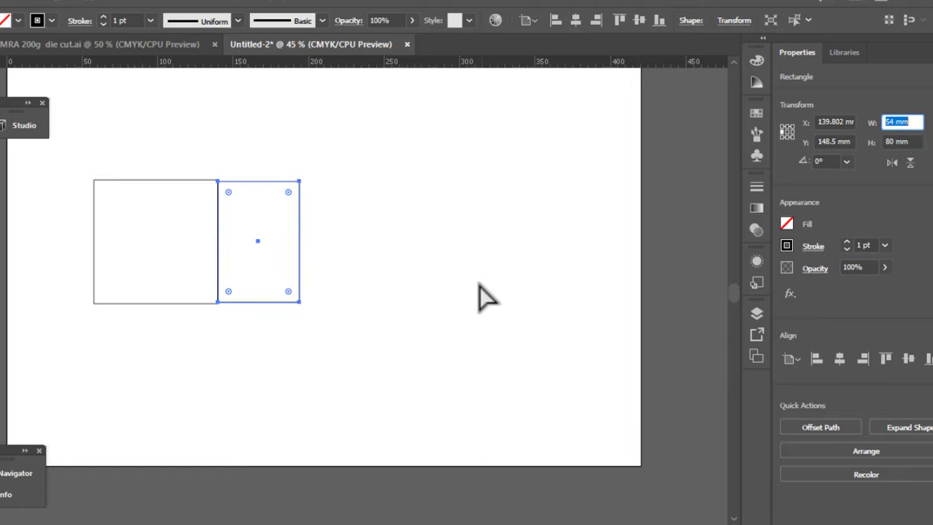
Step: Delete the narrowed copy and reselect the original 82 mm square
left_click(277, 255)
left_click_drag(435, 318, 223, 186)
key("Delete")
left_click_drag(312, 282, 104, 152)
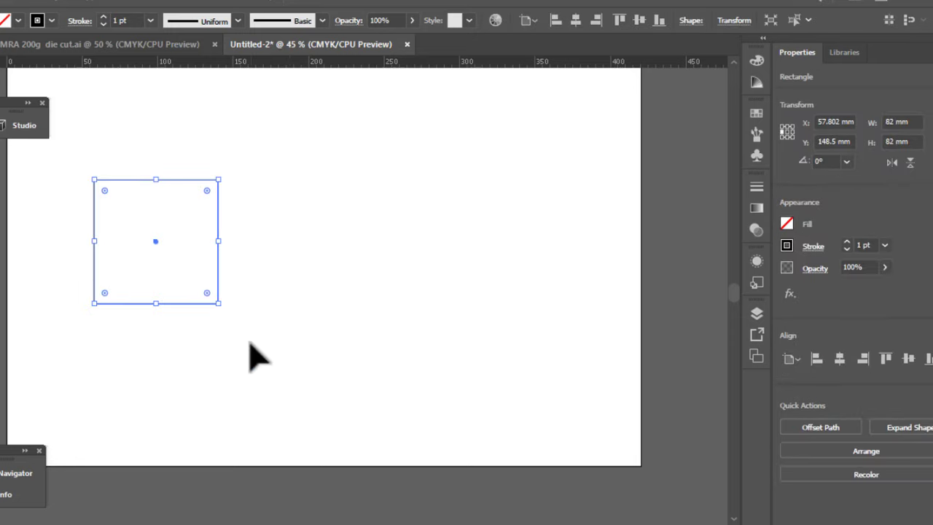
left_click_drag(335, 382, 82, 191)
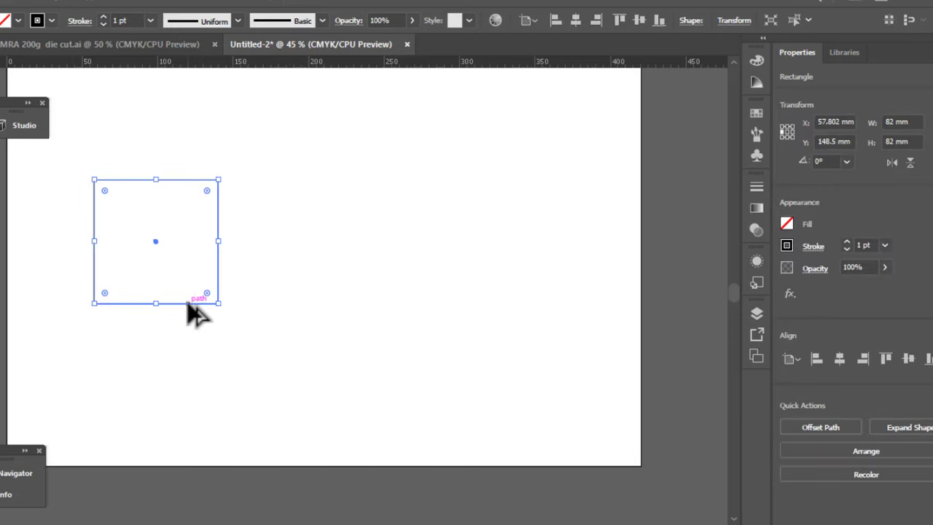
Step: Duplicate the square edge to edge to the right, repeat the copy, and delete the extra fifth square for a row of four
left_click_drag(190, 302, 317, 323)
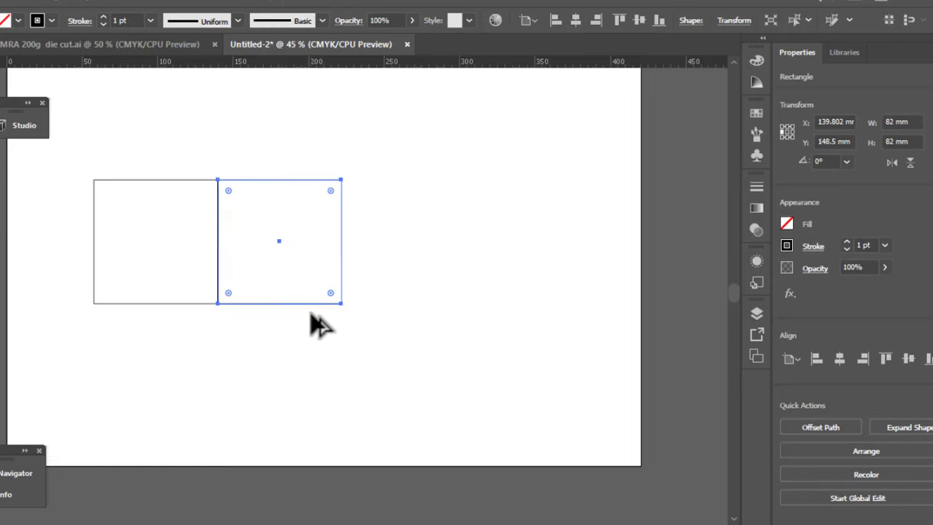
key("ctrl+d")
key("ctrl+d")
key("ctrl+d")
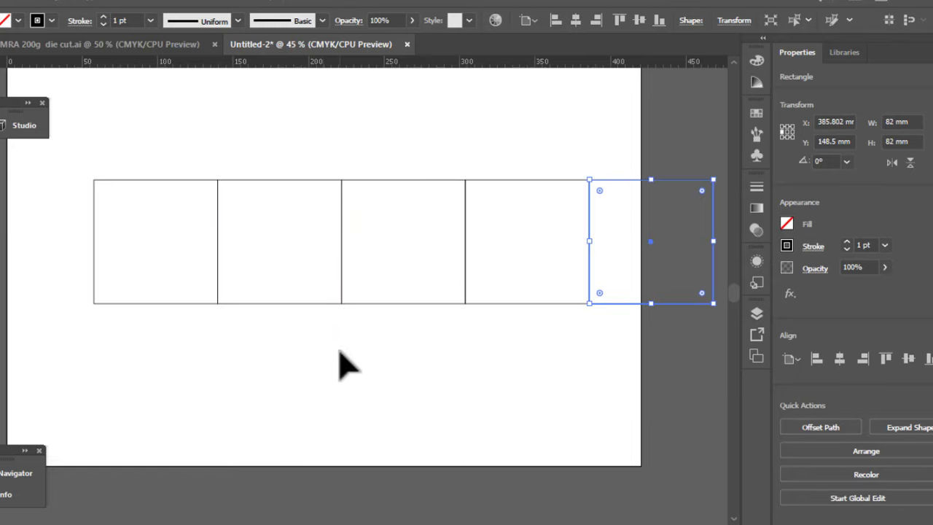
key("Delete")
Step: Copy the first square of the row directly above itself, aligned to its top edge
scroll(241, 406, "up", 2)
left_click_drag(191, 244, 191, 383)
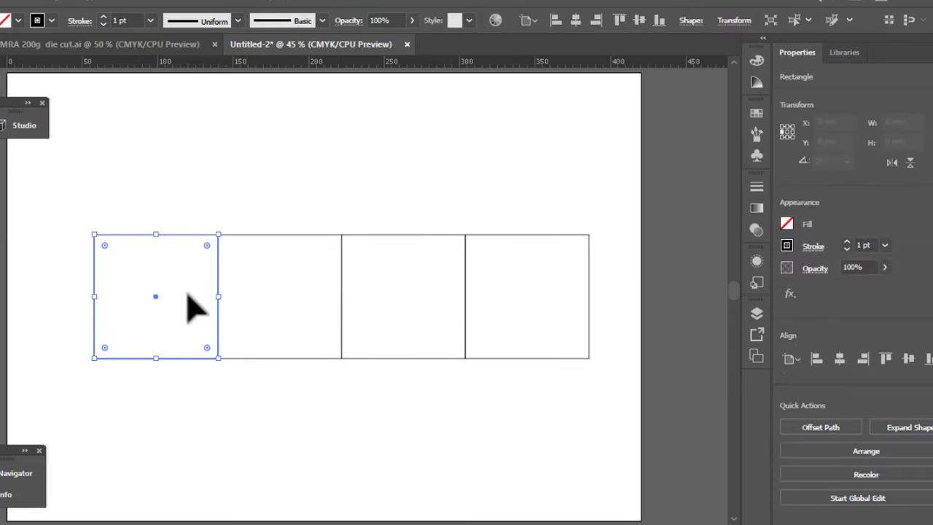
scroll(176, 255, "up", 2)
left_click_drag(174, 308, 179, 183)
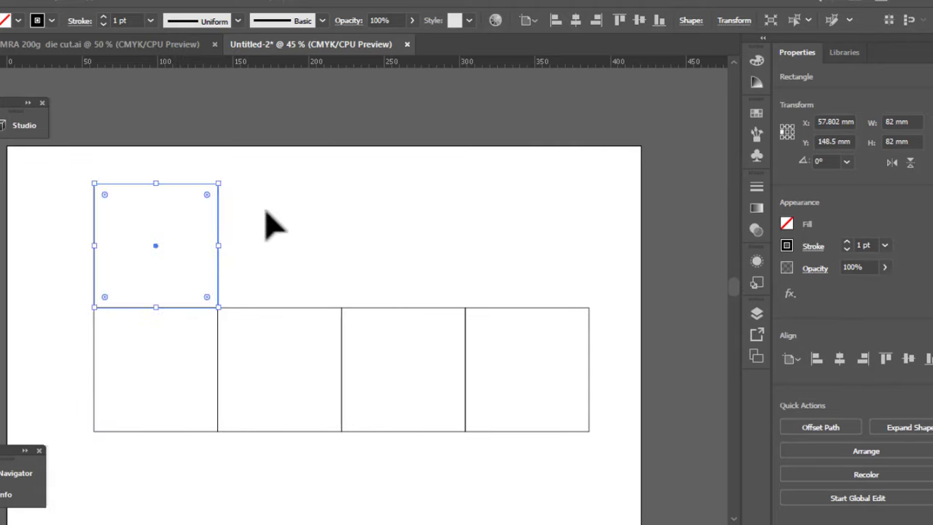
left_click(248, 283)
Step: Select all five squares and move them slightly down on the artboard, then deselect them
left_click_drag(61, 172, 615, 469)
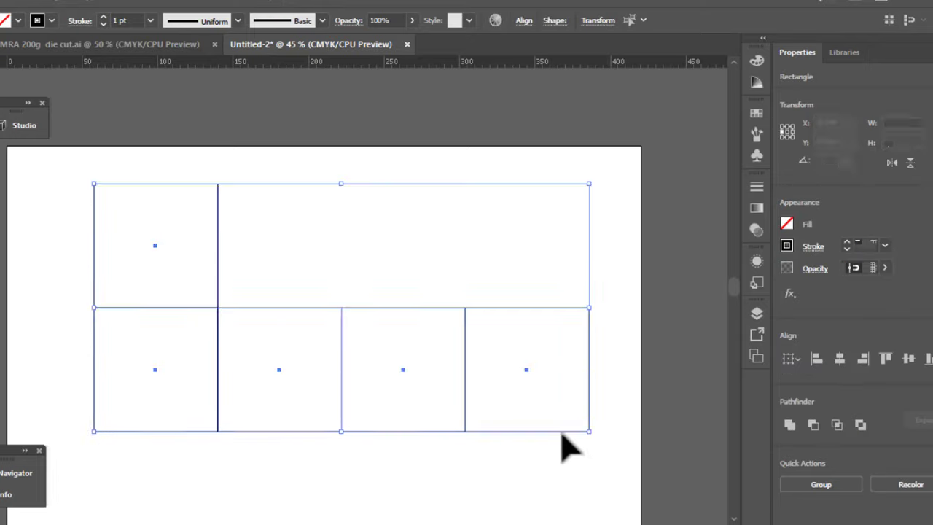
scroll(565, 445, "down", 3)
scroll(565, 445, "up", 2)
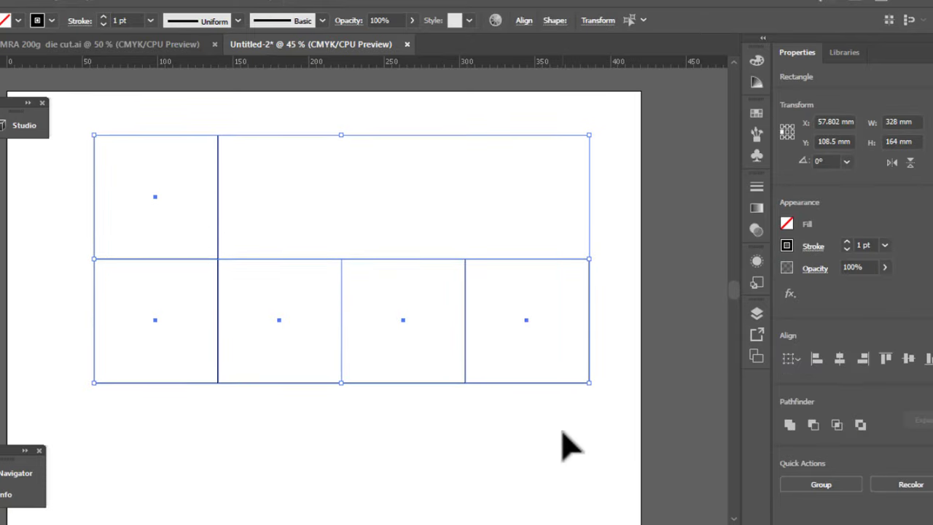
left_click(367, 412)
scroll(361, 419, "up", 2)
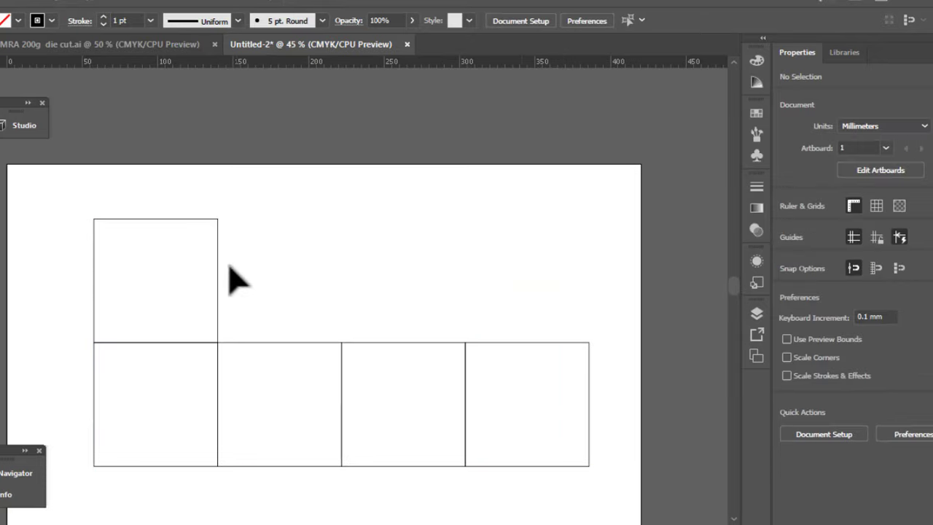
Step: Switch to the HAMRA 200g die cut.ai document and examine the flaps around its panels
scroll(323, 269, "down", 1)
left_click(119, 46)
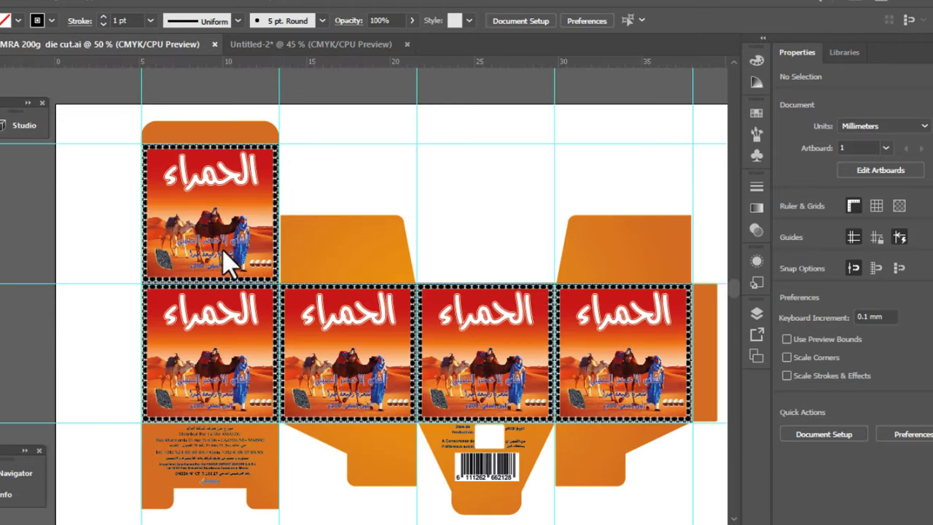
key("ctrl+alt+shift+u")
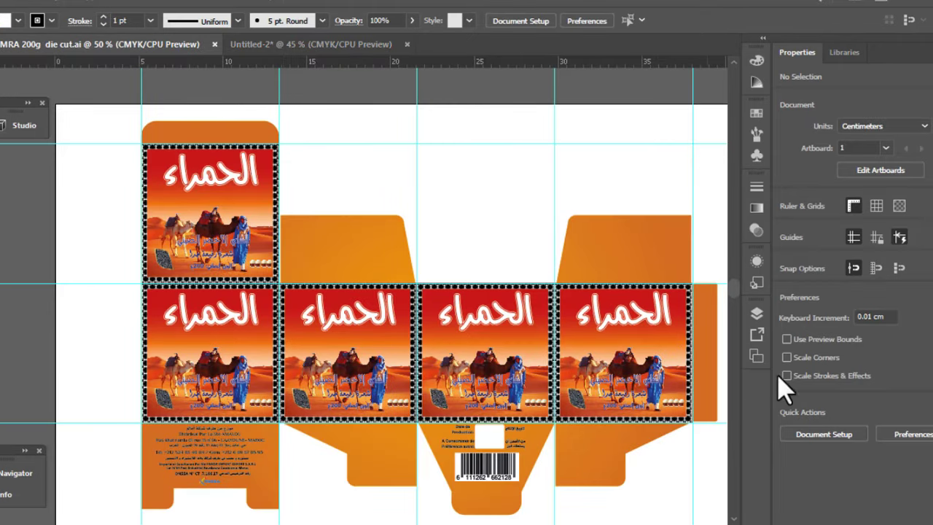
Step: Switch back to the untitled template document and move all five squares down and slightly left on the artboard, then deselect them
scroll(708, 390, "right", 1)
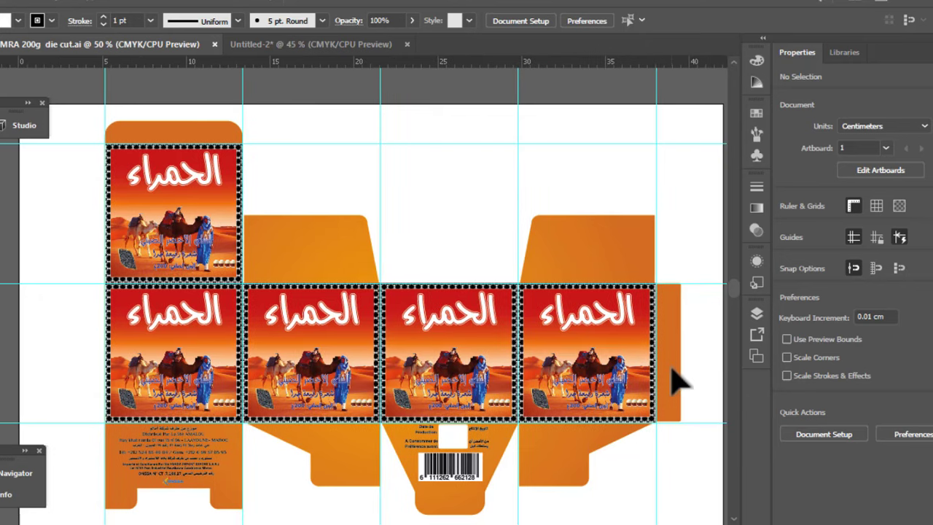
left_click(251, 45)
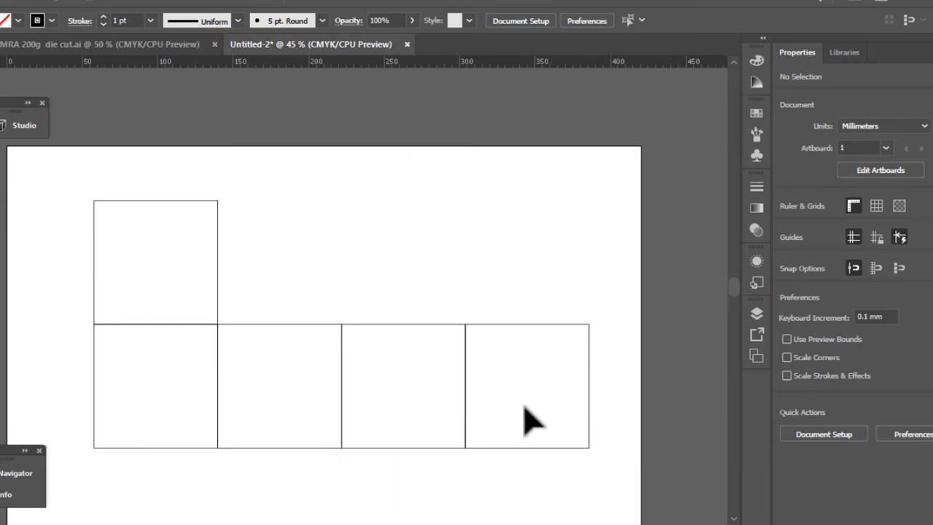
left_click_drag(596, 468, 56, 191)
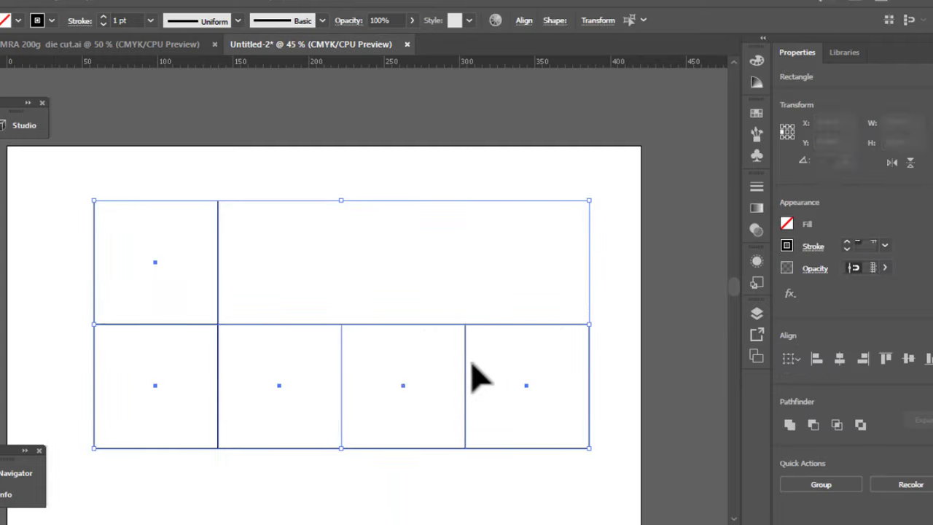
scroll(475, 371, "down", 2)
left_click_drag(323, 248, 314, 288)
left_click(610, 377)
Step: Copy the last square of the row edge to edge to its right, past the artboard's edge
left_click(580, 360)
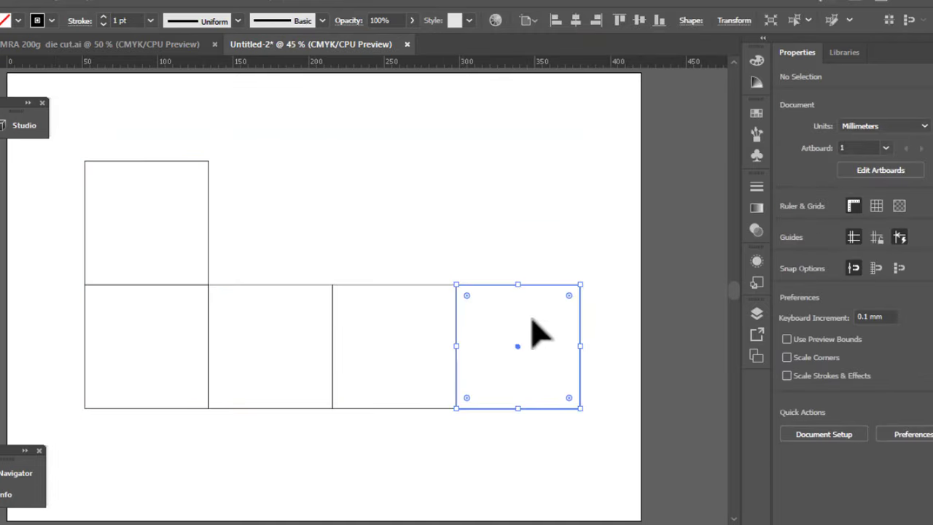
scroll(531, 386, "right", 2)
scroll(538, 381, "up", 2)
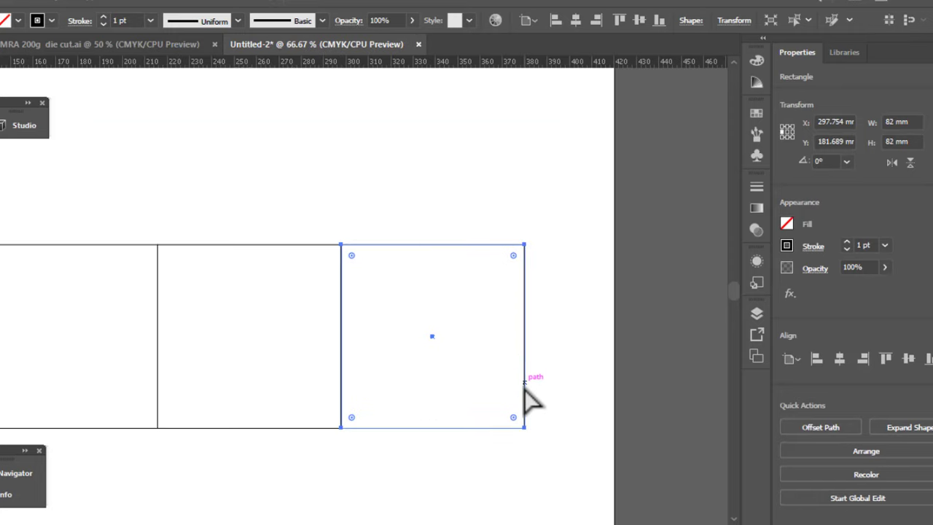
scroll(529, 396, "right", 2)
left_click_drag(361, 339, 359, 338)
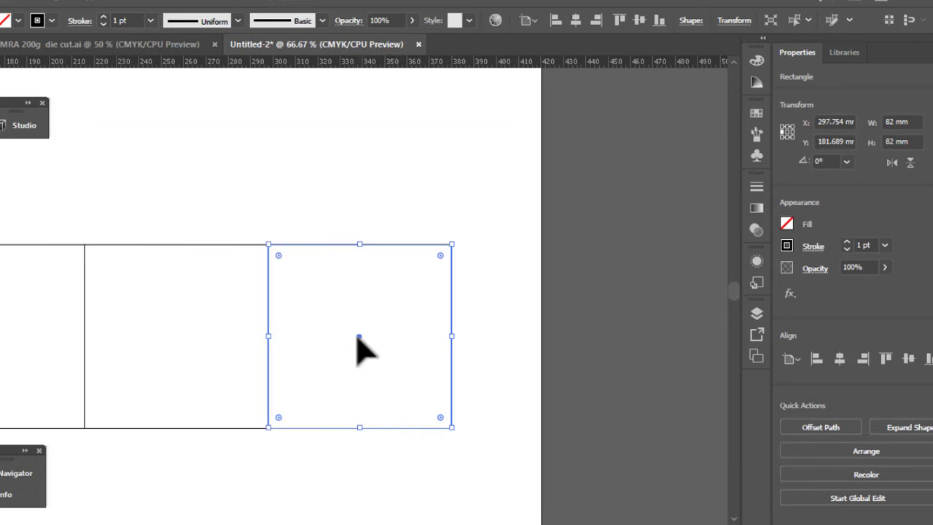
left_click_drag(376, 246, 558, 255)
left_click(534, 338)
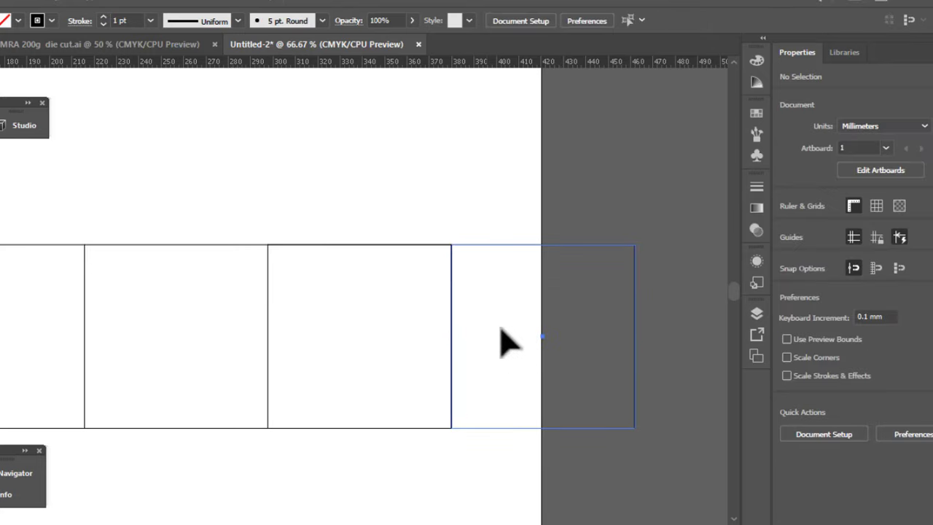
Step: Set the new right-hand copy's width to 20 mm, keeping its left edge fixed to form the side flap, and deselect it
left_click_drag(492, 202, 511, 340)
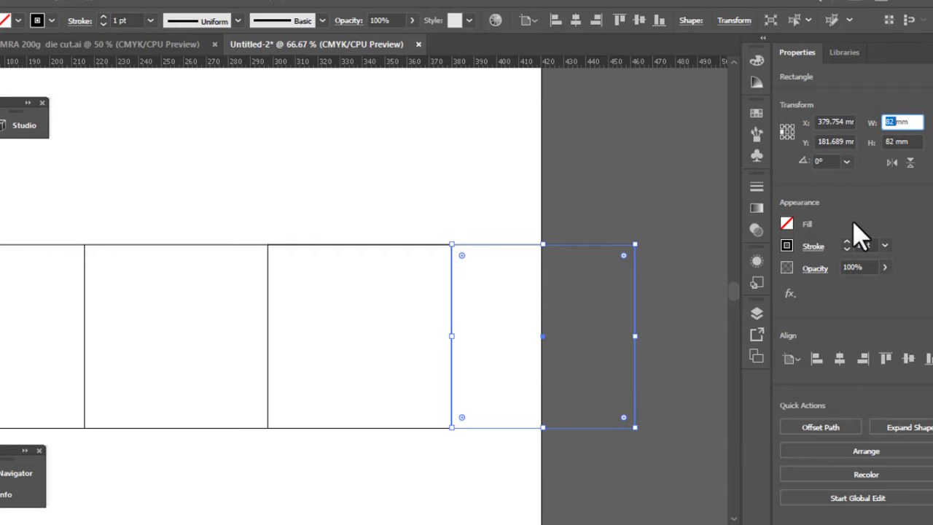
type("20")
key("Return")
left_click(563, 309)
scroll(499, 398, "down", 1)
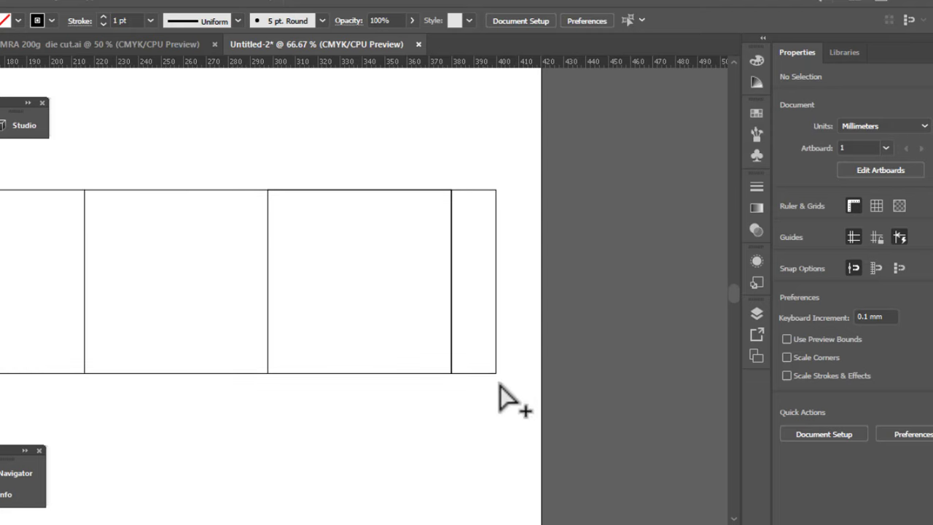
Step: Examine the closing flap above the top panel in the HAMRA 200g die cut.ai document, and return to the template
scroll(503, 387, "left", 1)
scroll(517, 372, "down", 1)
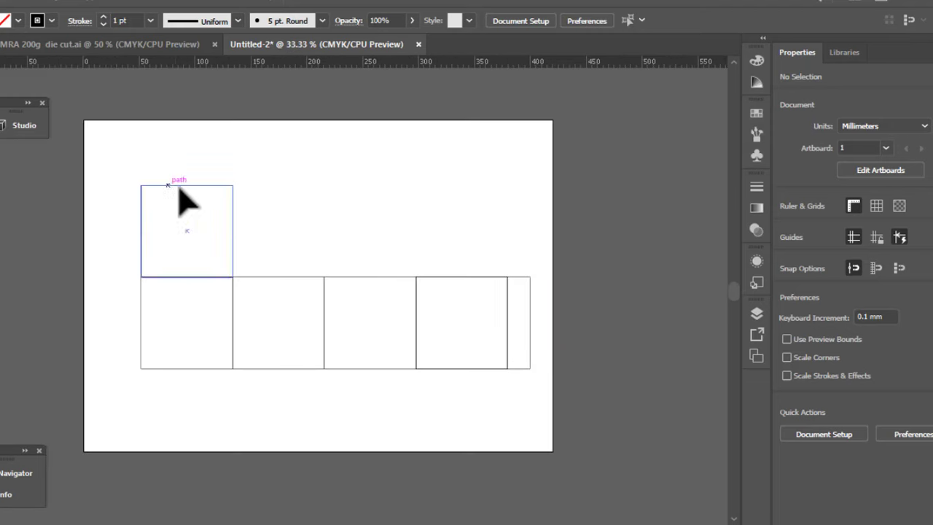
left_click(152, 45)
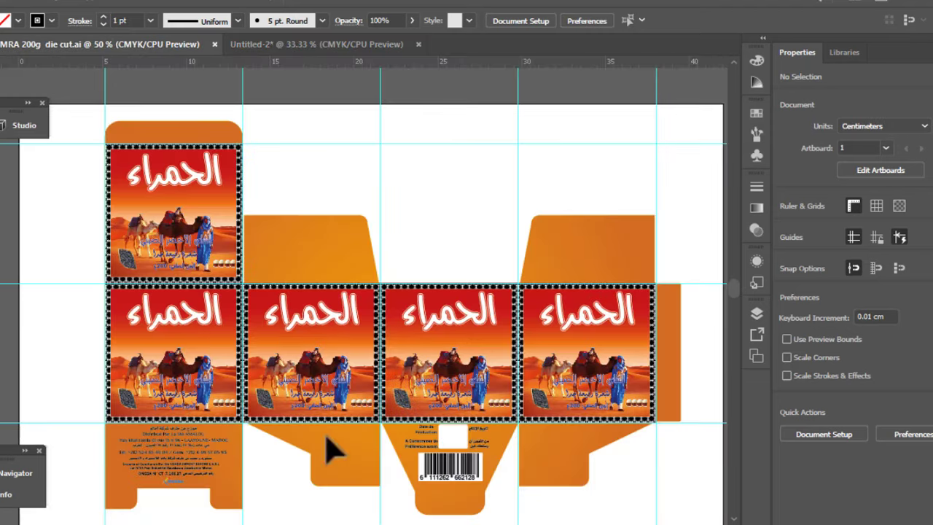
key("ctrl+alt+shift+u")
scroll(267, 397, "up", 1)
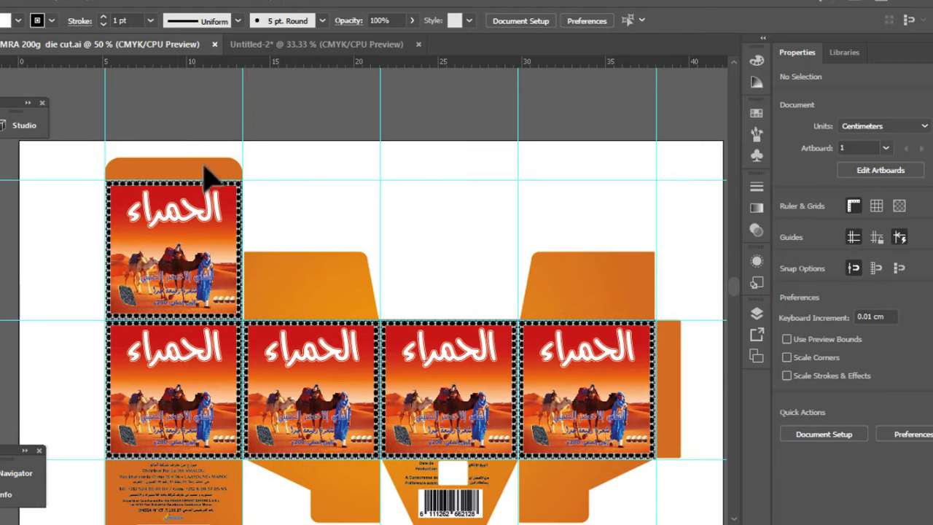
left_click(274, 46)
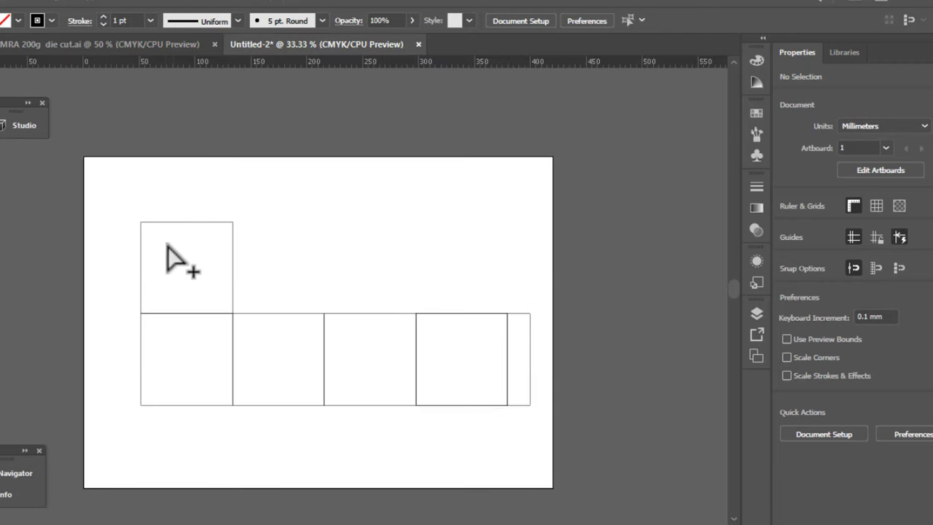
scroll(165, 241, "up", 1)
scroll(167, 250, "up", 2)
scroll(211, 189, "up", 1)
left_click_drag(223, 169, 226, 310)
scroll(271, 293, "up", 2)
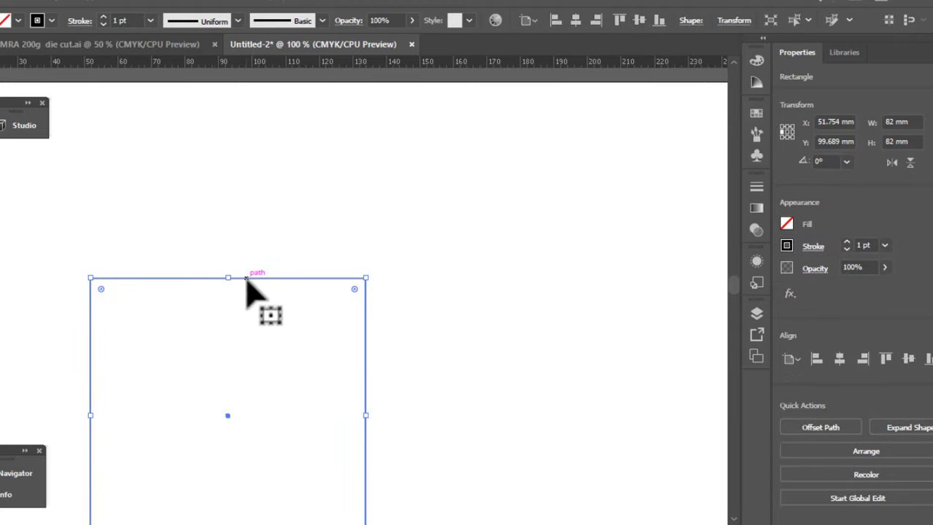
left_click_drag(241, 281, 229, 357)
key("Delete")
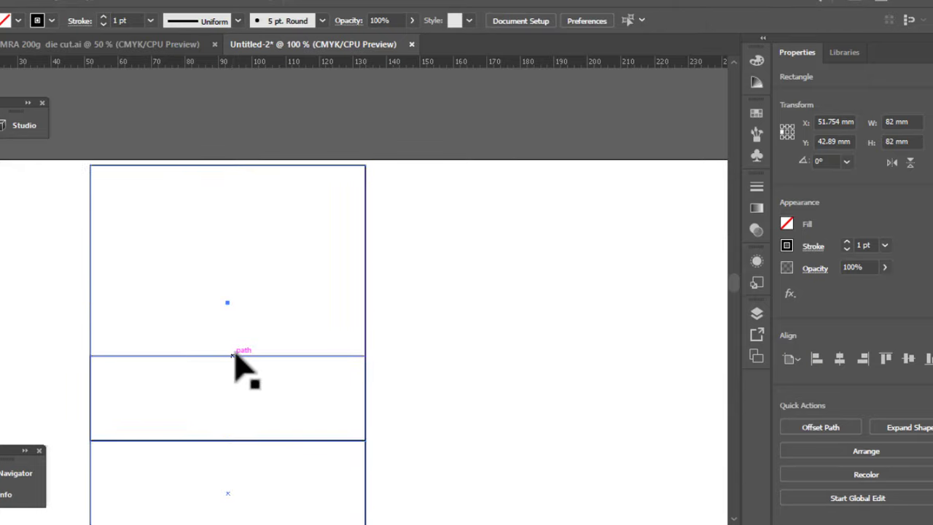
left_click(234, 357)
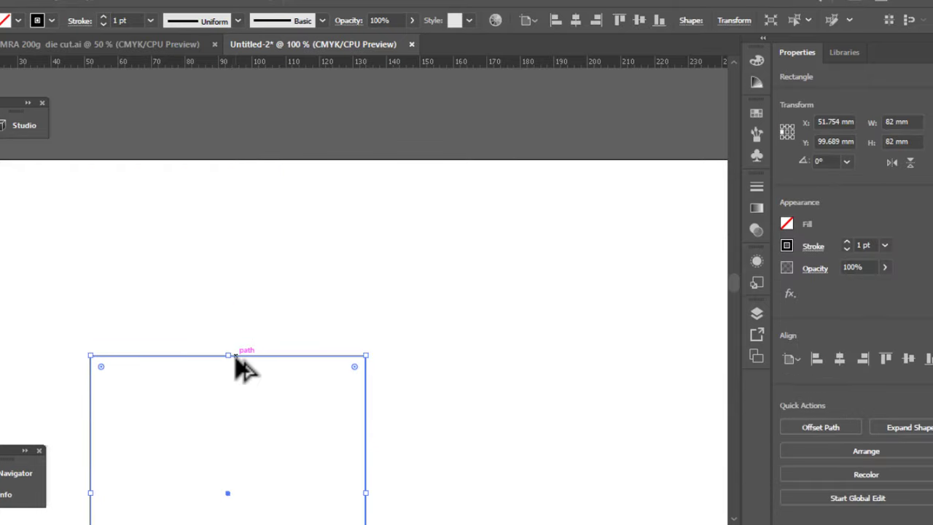
left_click_drag(240, 357, 236, 292)
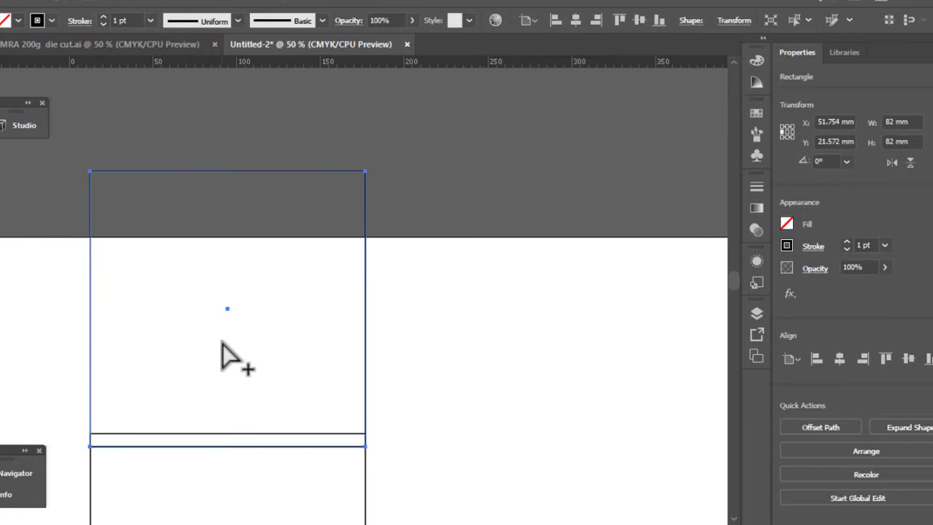
key("ctrl+minus")
left_click(217, 319)
key("ctrl+z")
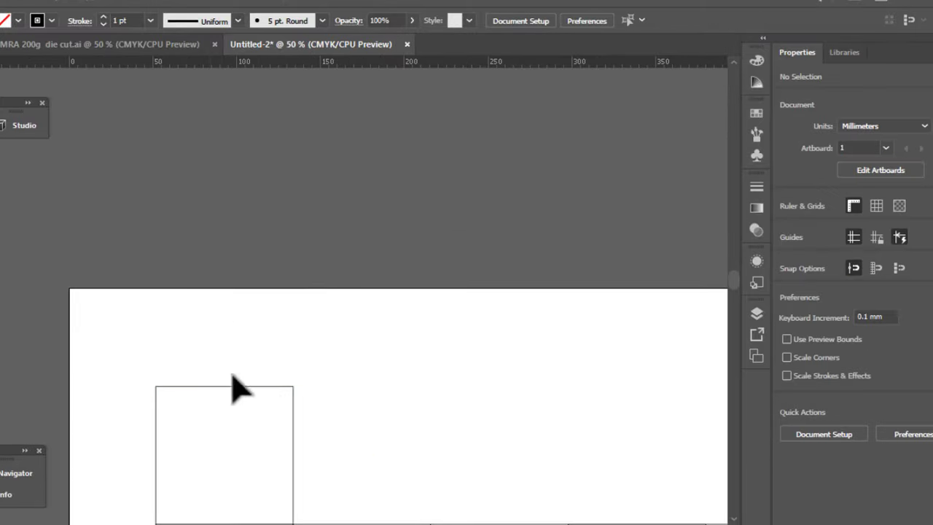
Step: Copy the top square edge to edge directly above itself and set the copy's reference point to bottom centre
left_click(231, 386)
scroll(215, 408, "up", 2, "alt")
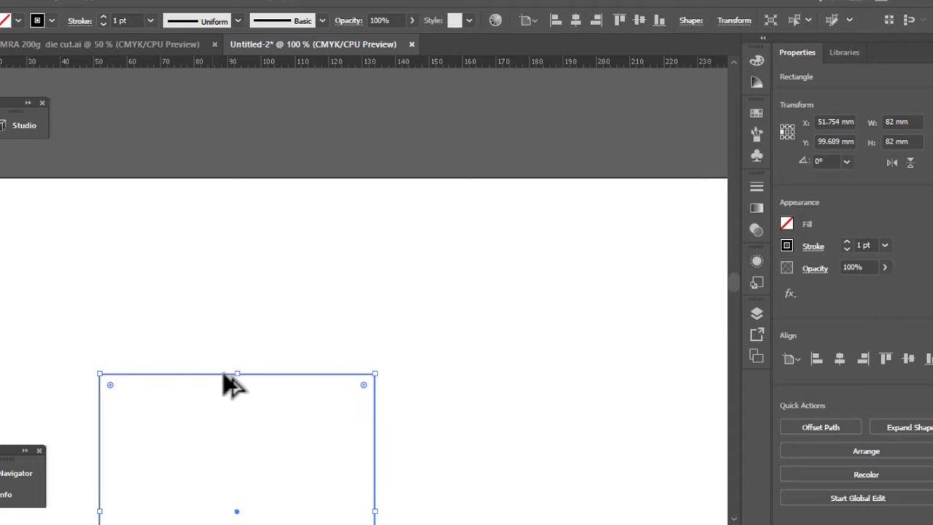
left_click_drag(225, 377, 226, 108)
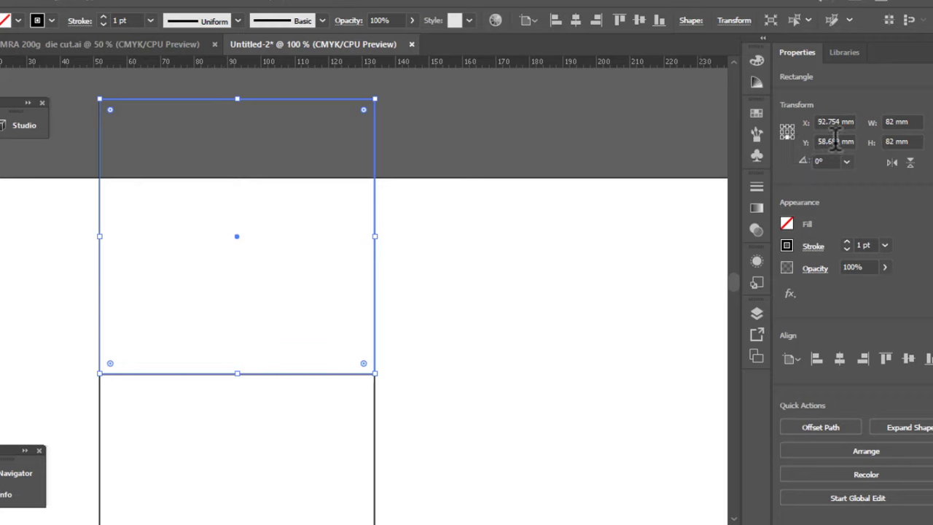
type("84")
key("Return")
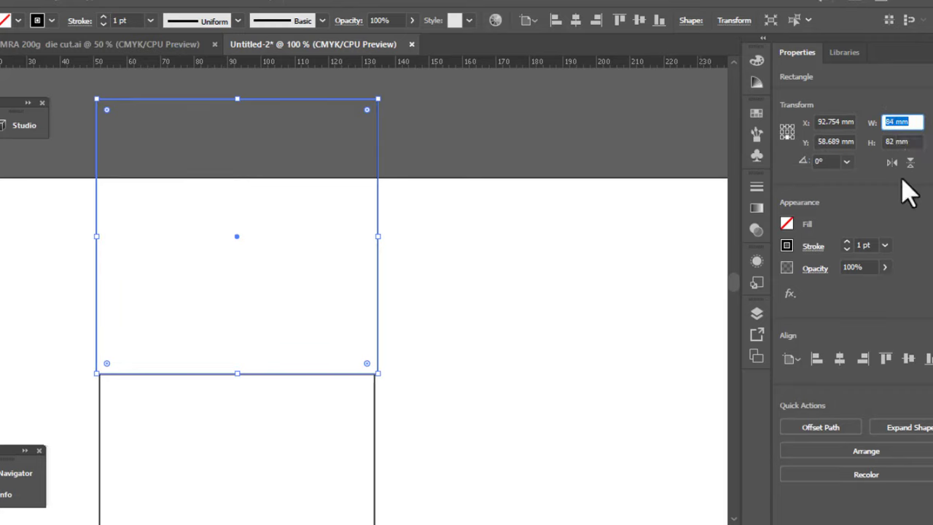
type("82")
key("Return")
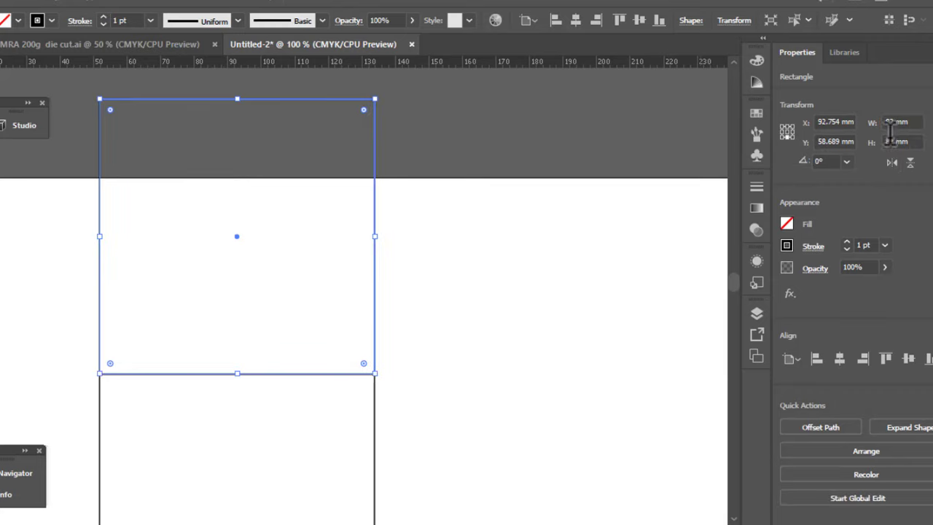
Step: Set the uppermost copy's height to 20 mm to form the closing flap, and deselect it
left_click(890, 140)
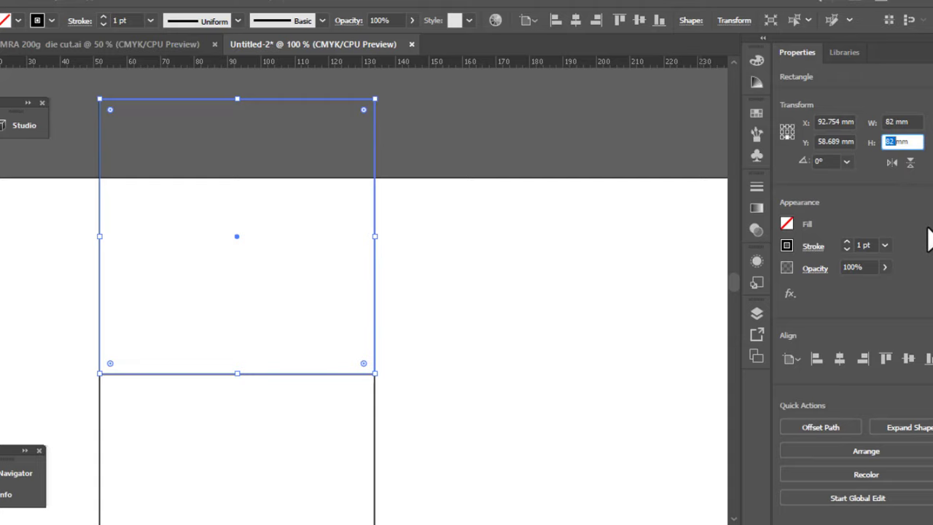
type("20")
key("Return")
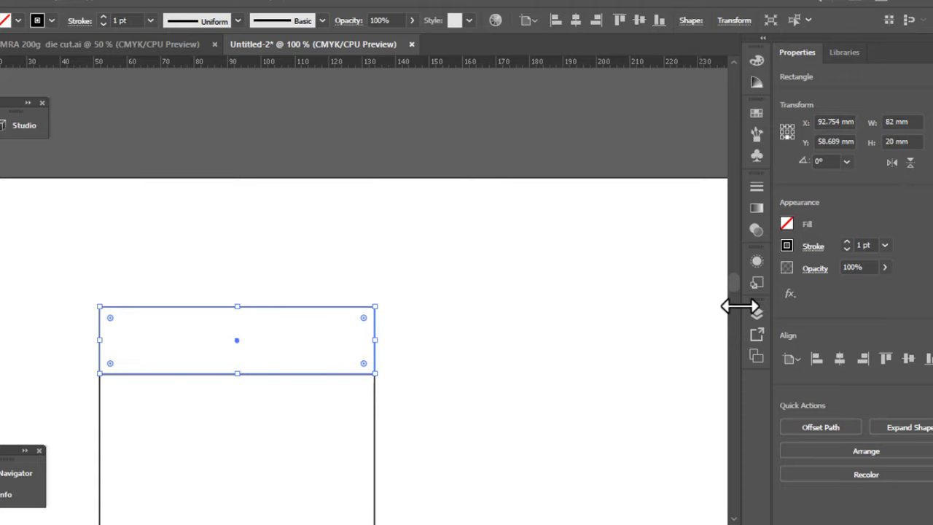
scroll(707, 308, "down", 3)
left_click(447, 250)
scroll(321, 300, "up", 1)
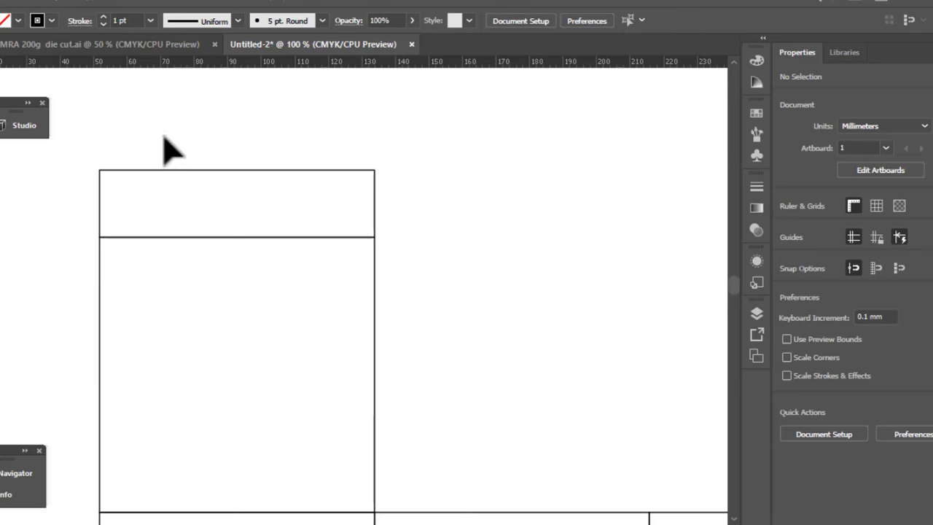
Step: Examine the closing flap's rounded corners in the HAMRA 200g die cut.ai document, and return to the template
left_click(142, 45)
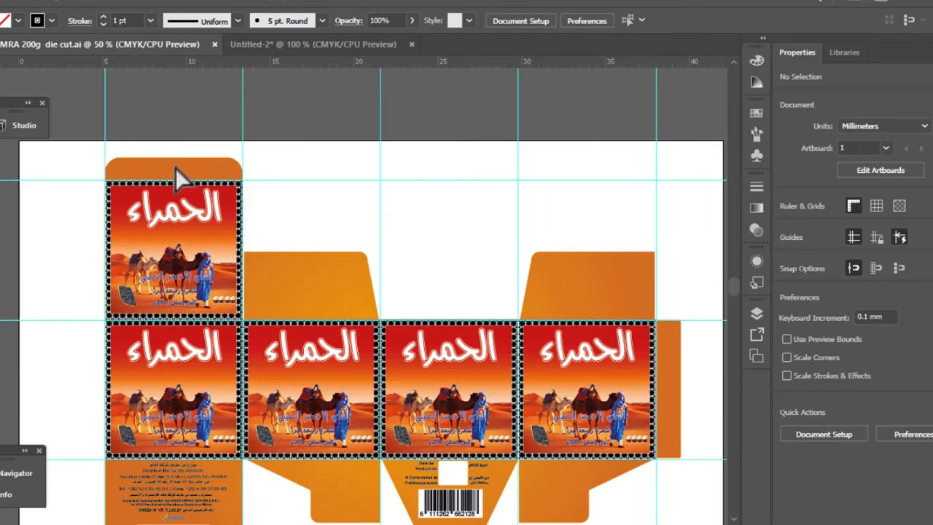
key("ctrl+1")
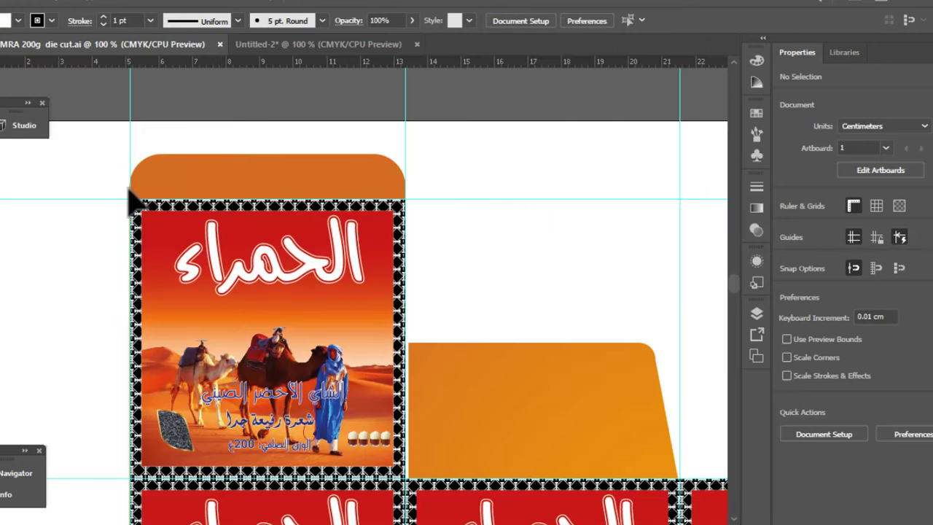
left_click(313, 45)
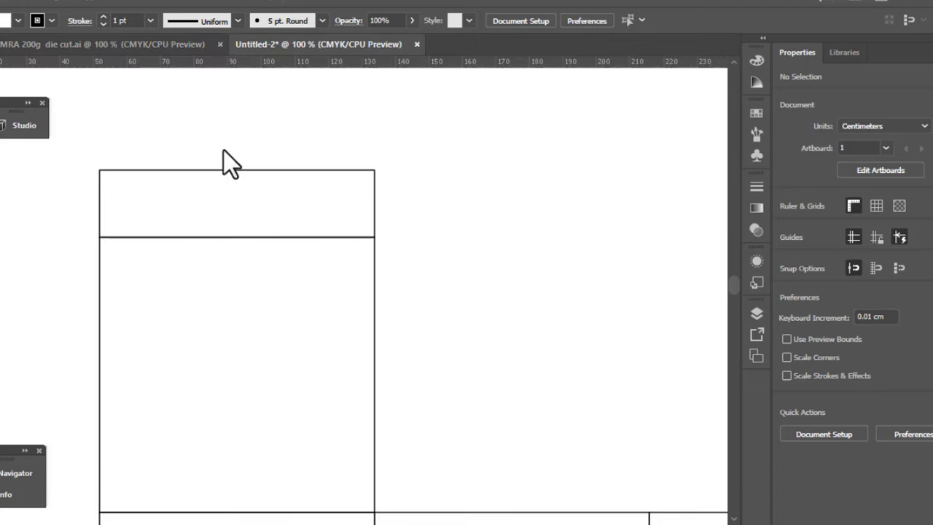
Step: Select the closing flap's two upper corners with the Direct Selection tool and round them with a 6 mm radius
scroll(273, 245, "left", 3)
scroll(343, 255, "up", 2)
scroll(383, 267, "up", 1)
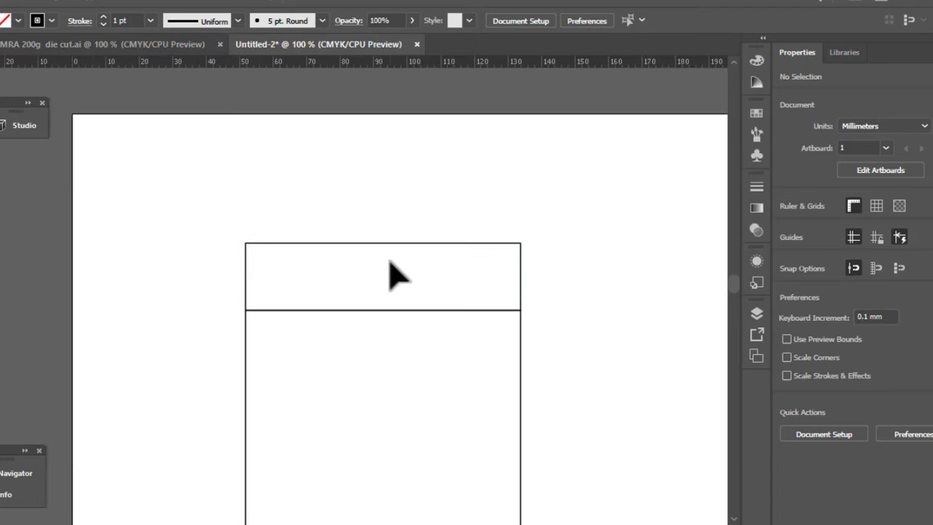
scroll(365, 261, "right", 1)
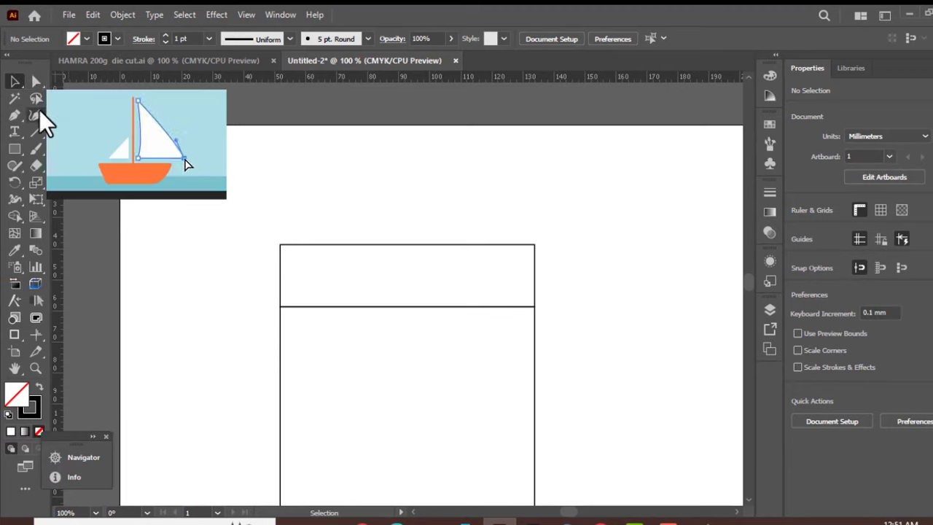
left_click(36, 81)
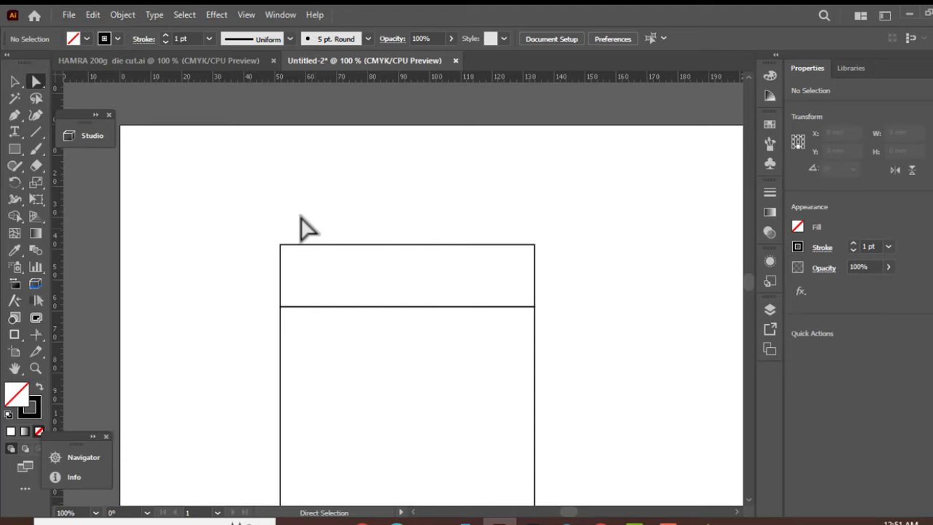
left_click_drag(236, 188, 538, 269)
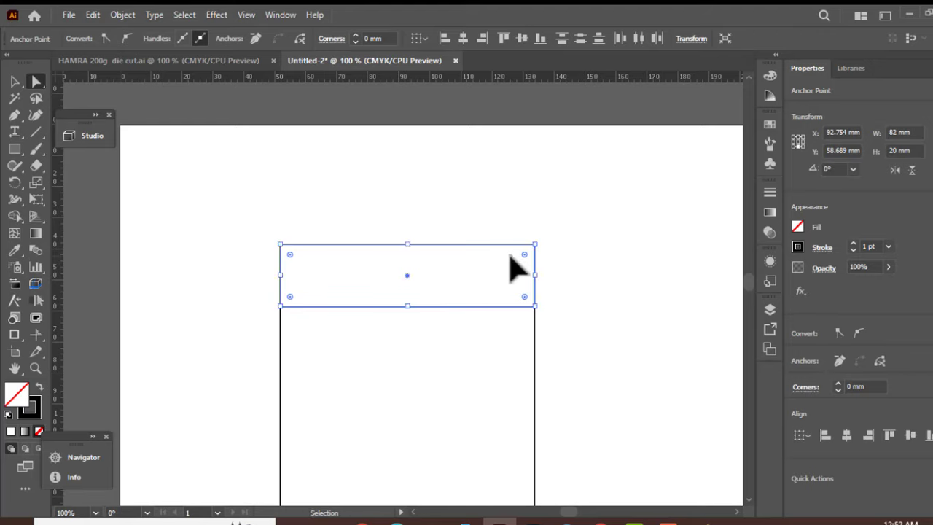
scroll(514, 255, "up", 1)
left_click_drag(537, 253, 522, 274)
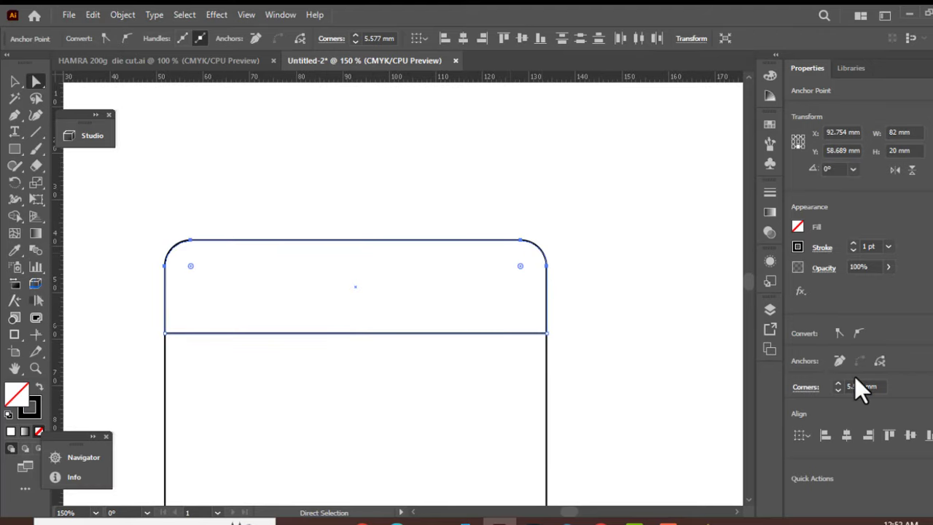
left_click(379, 38)
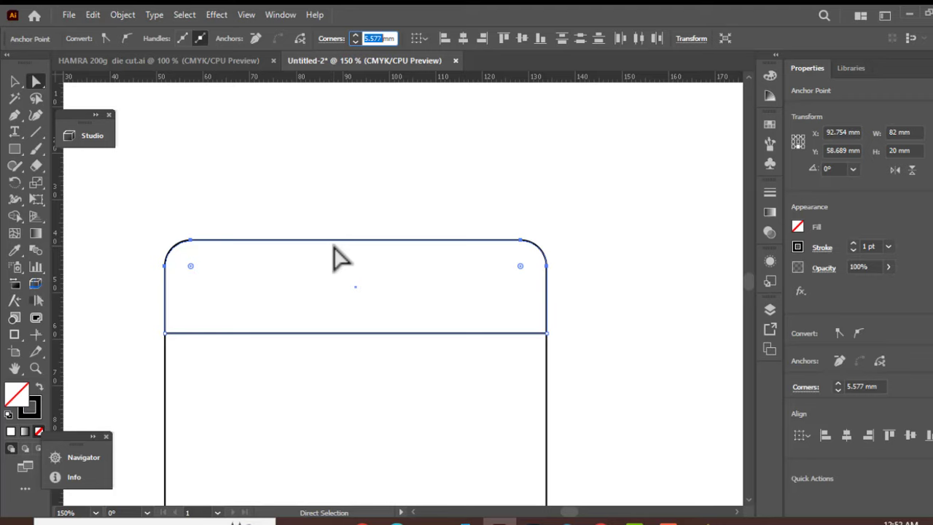
key("Return")
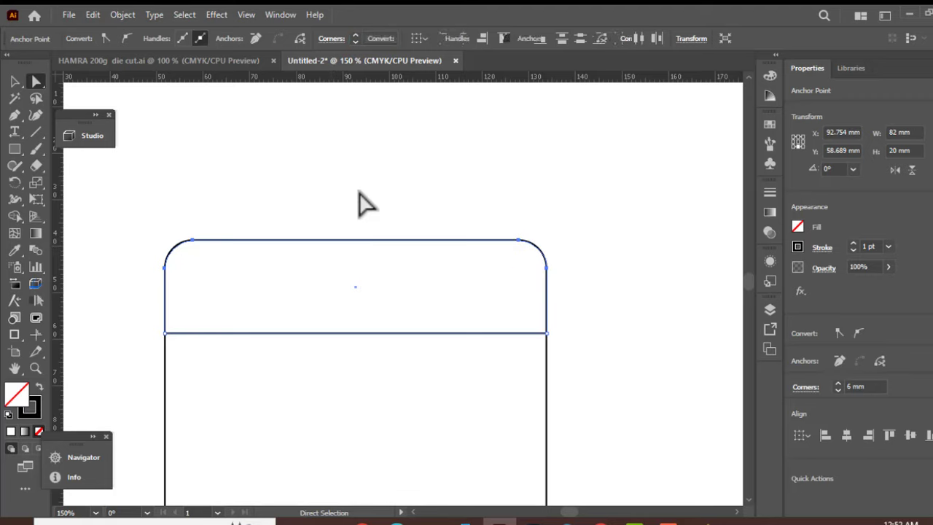
Step: Deselect the closing flap, examine the slanted side flaps in the HAMRA 200g die cut.ai document, and return to the template
left_click(358, 201)
key("ctrl+minus")
key("ctrl+minus")
key("ctrl+minus")
key("ctrl+minus")
scroll(401, 314, "down", 2)
scroll(420, 321, "right", 4)
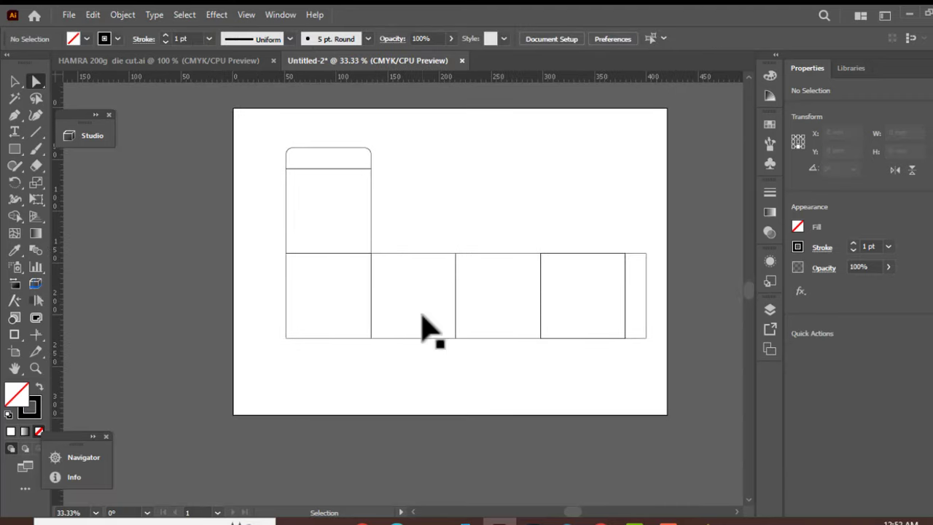
scroll(403, 328, "up", 1)
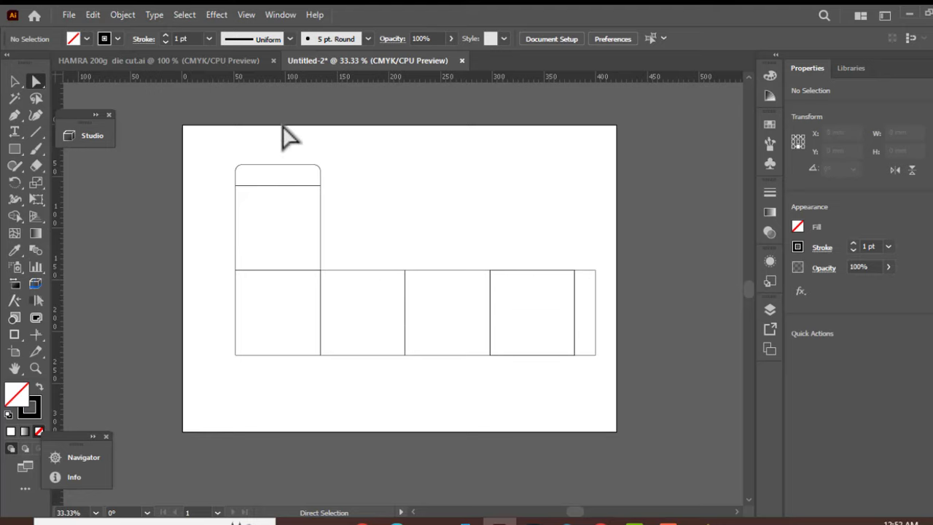
left_click(210, 61)
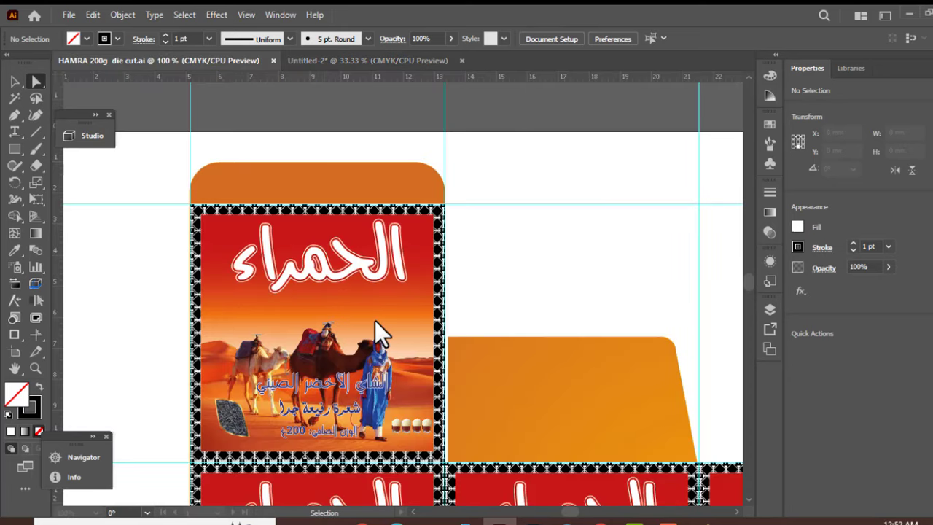
scroll(374, 320, "down", 3)
scroll(376, 325, "down", 2)
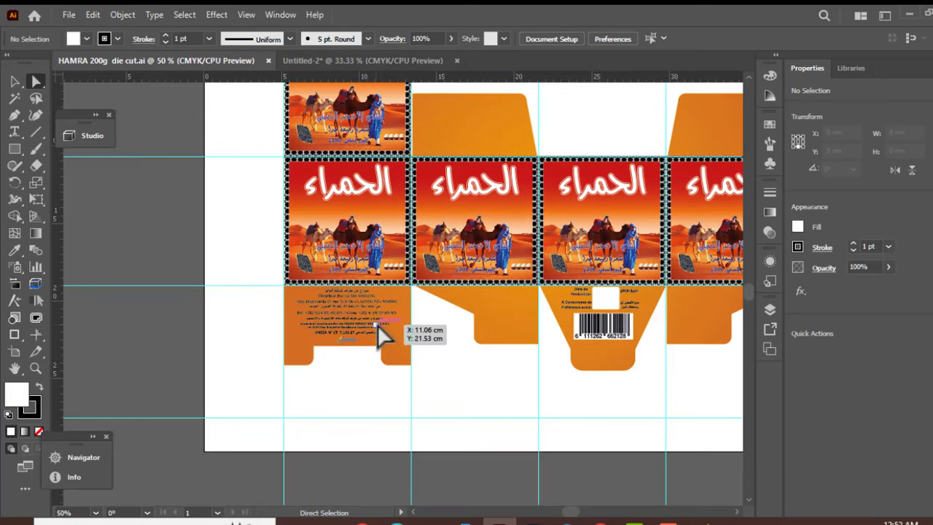
scroll(386, 323, "right", 2)
scroll(437, 326, "up", 2)
scroll(423, 194, "up", 2)
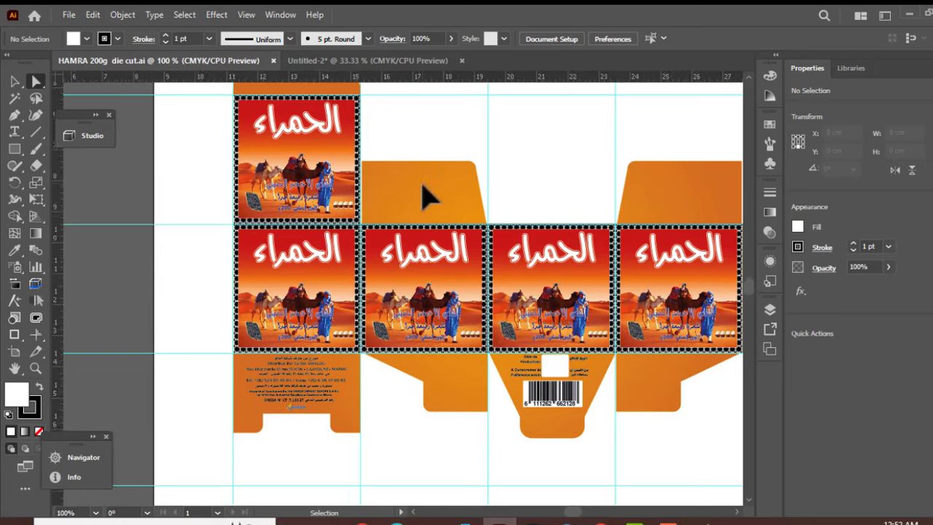
scroll(433, 202, "up", 1)
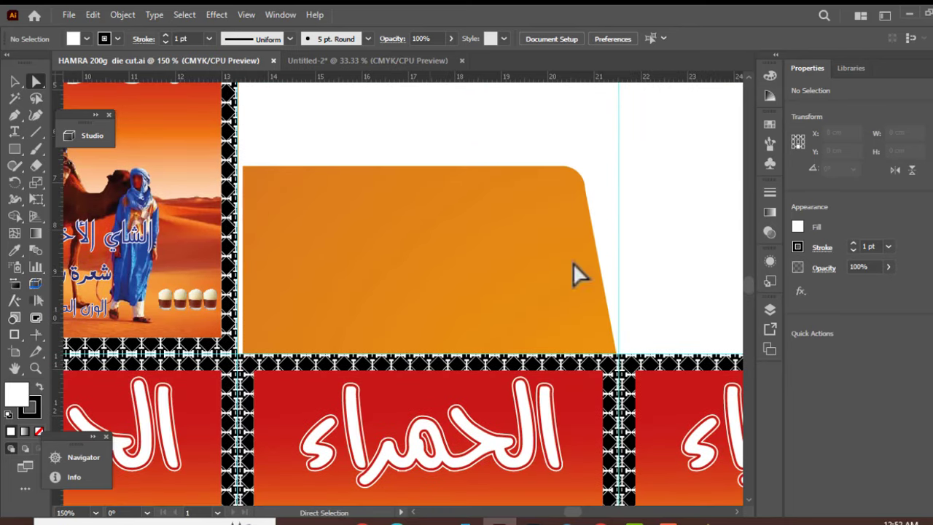
scroll(479, 313, "down", 1)
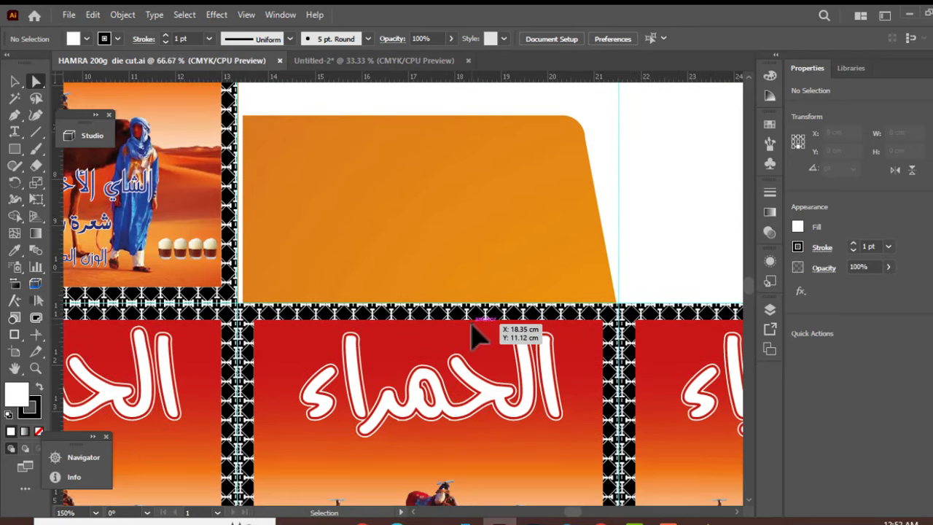
scroll(478, 331, "down", 3)
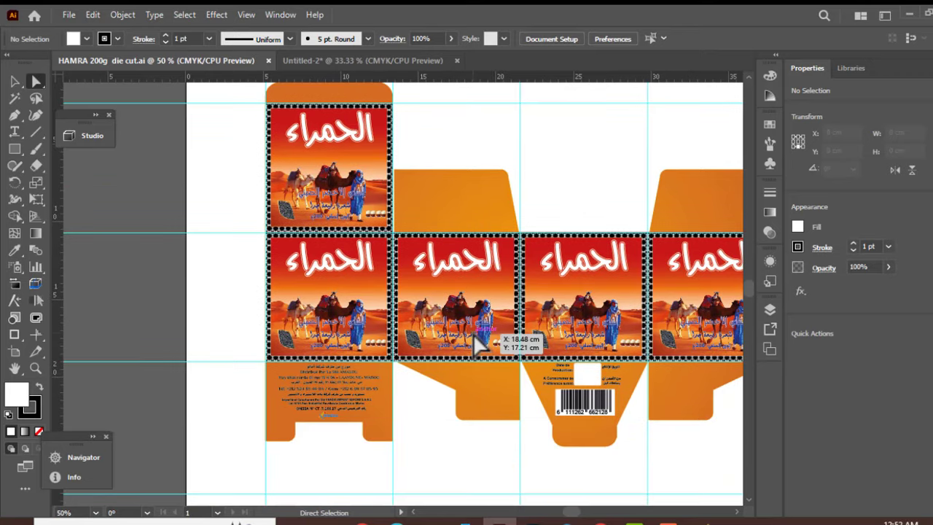
scroll(531, 328, "up", 1)
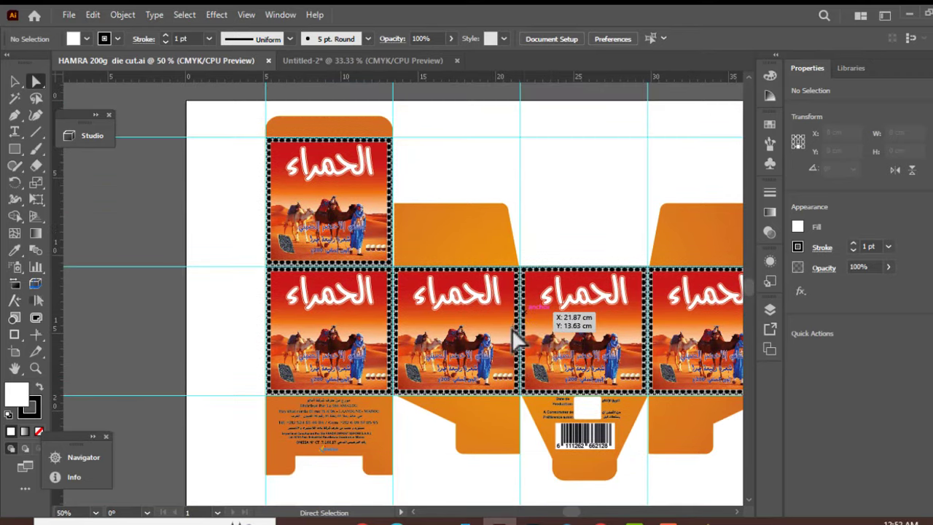
scroll(455, 274, "right", 1)
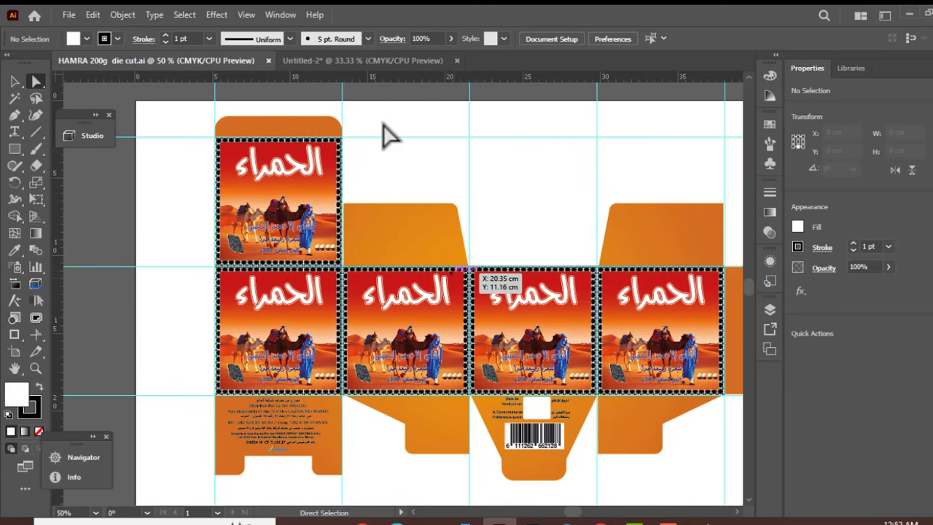
left_click(332, 61)
Step: Copy the second square of the panel row edge to edge directly above itself with the Selection tool
scroll(365, 277, "up", 3)
left_click(380, 256)
scroll(381, 279, "up", 1)
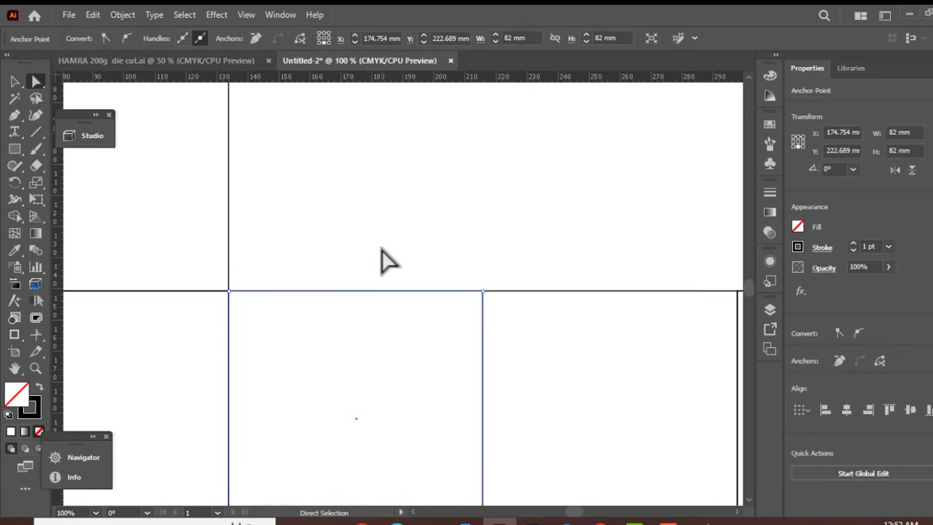
left_click(15, 81)
scroll(403, 325, "down", 1)
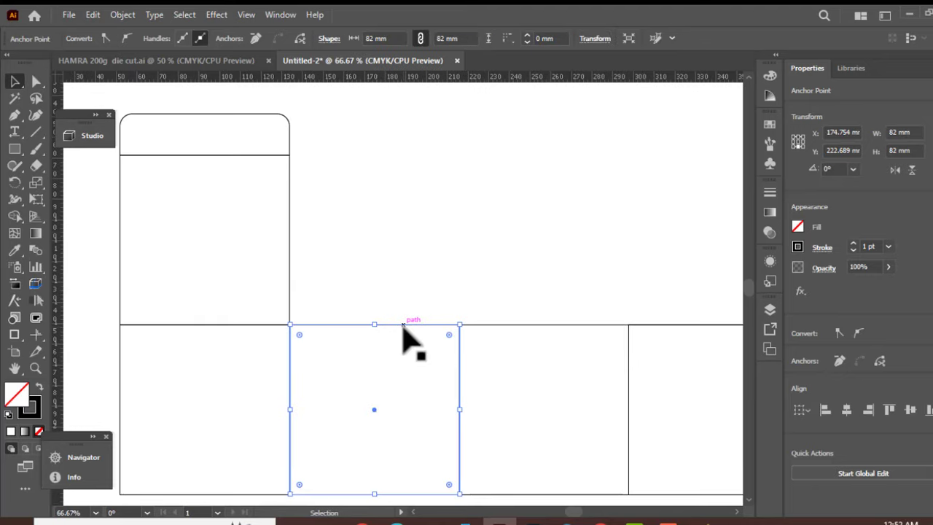
left_click(396, 316)
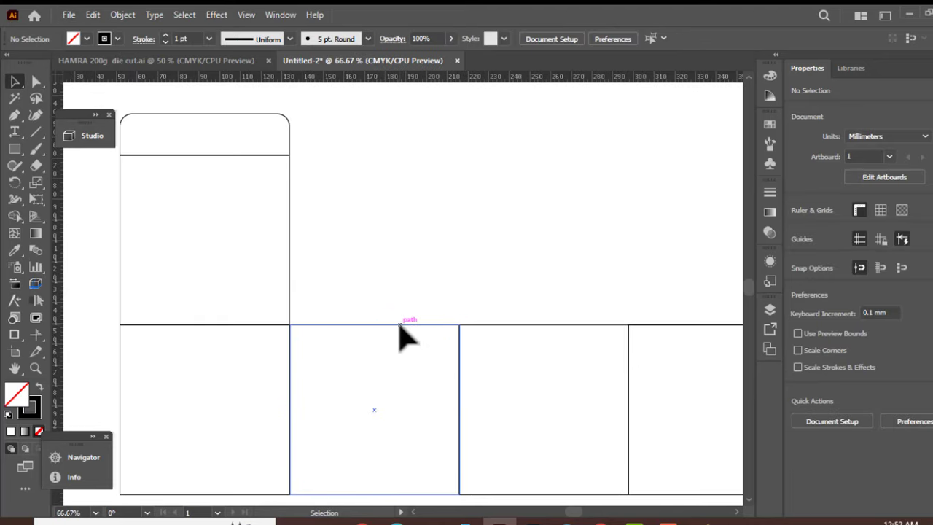
left_click(401, 326)
left_click_drag(400, 327, 387, 157)
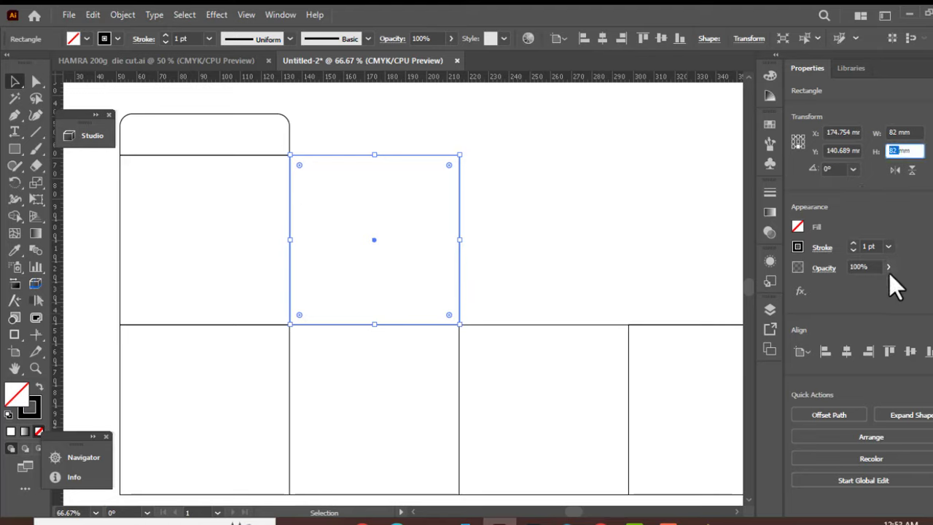
type("80")
key("Return")
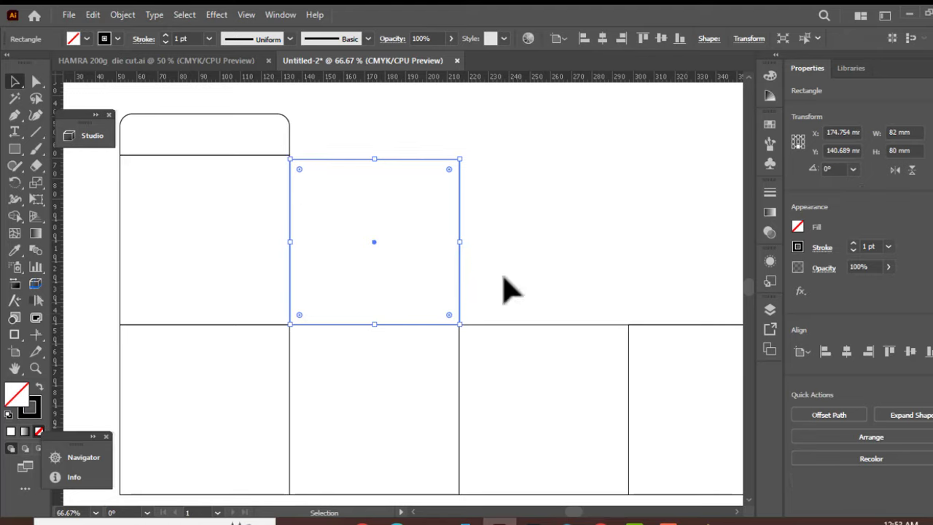
key("ctrl+z")
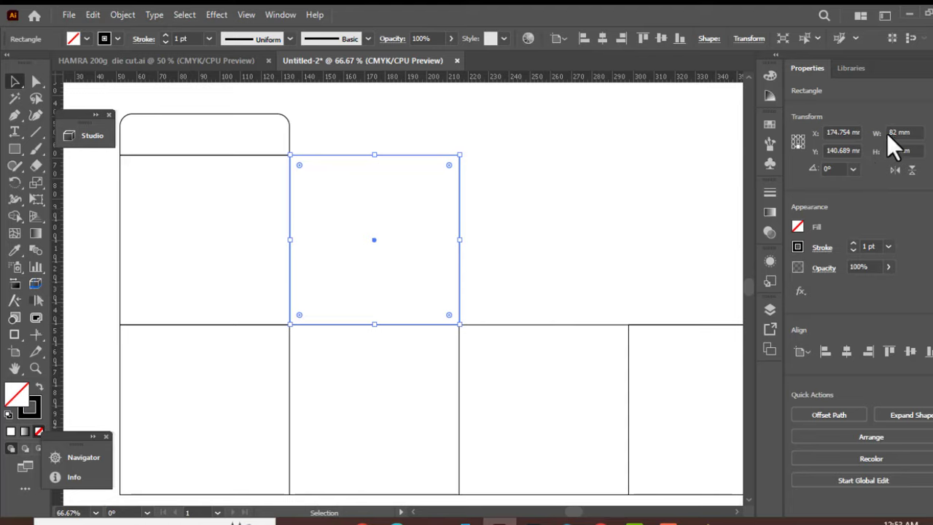
Step: Set the width of the copy above the second panel to 80 mm, deselect it, and check its side gaps
type("80")
key("Return")
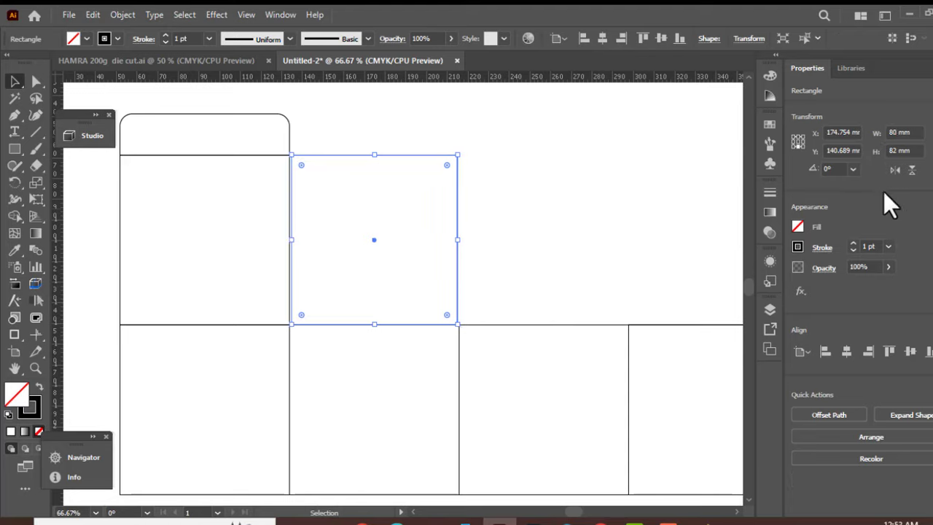
left_click(514, 292)
scroll(408, 331, "up", 3)
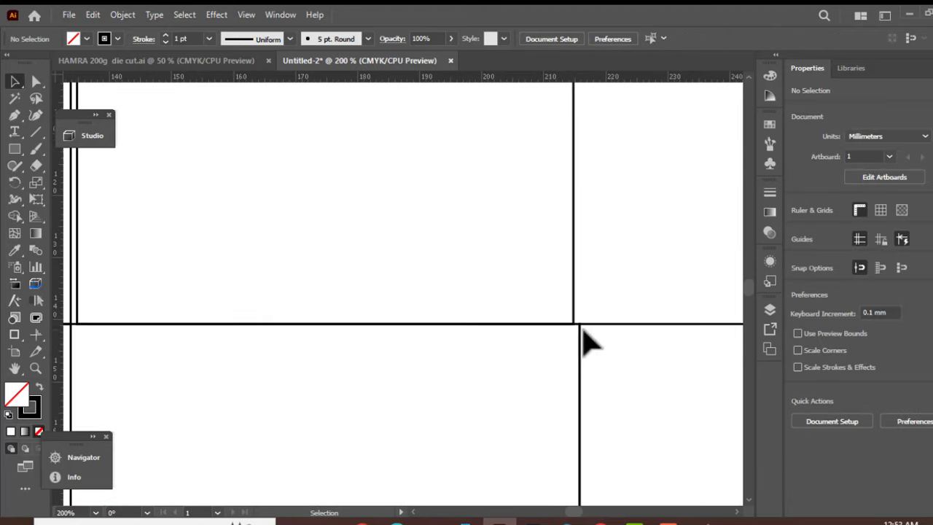
scroll(364, 371, "down", 3)
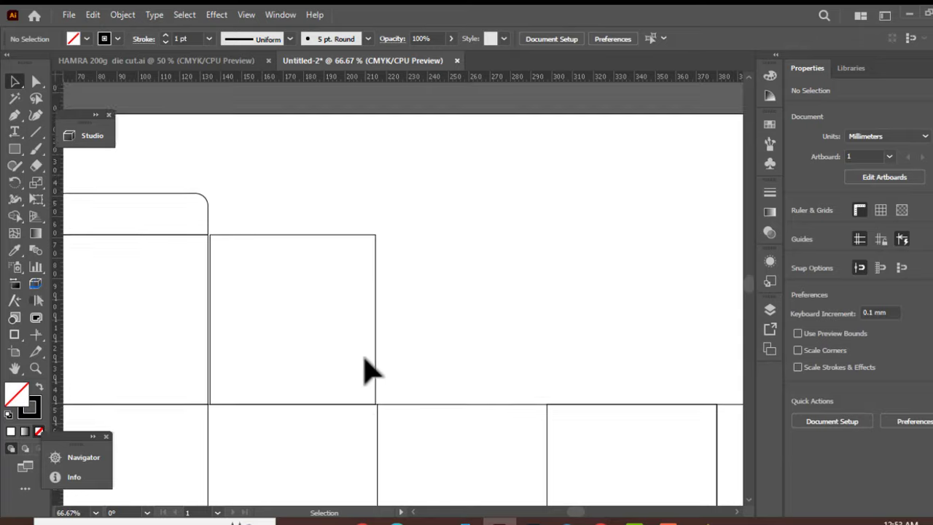
Step: Set the 80 mm wide flap's height to 40 mm and compare its proportions with the HAMRA 200g die cut.ai document
left_click(373, 260)
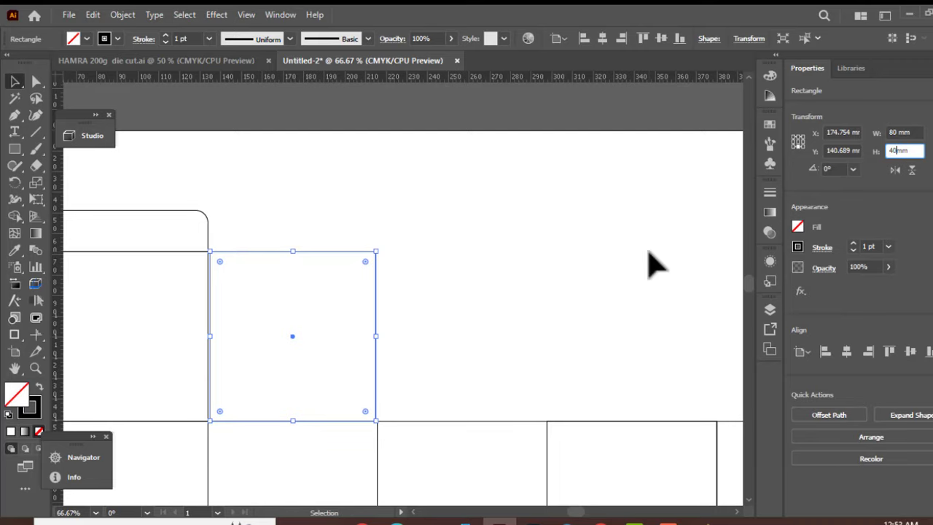
key("Return")
scroll(433, 340, "down", 2)
scroll(441, 340, "down", 2, "alt")
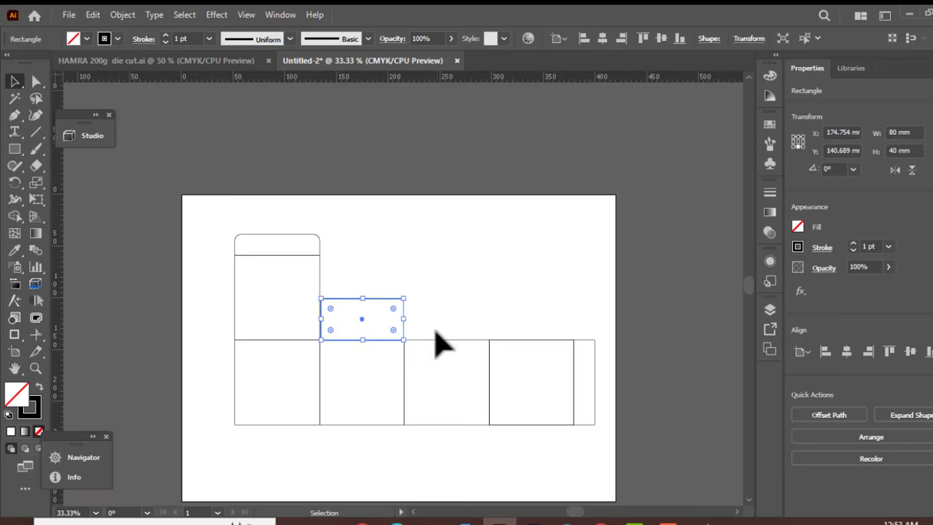
scroll(379, 262, "down", 1)
left_click(207, 61)
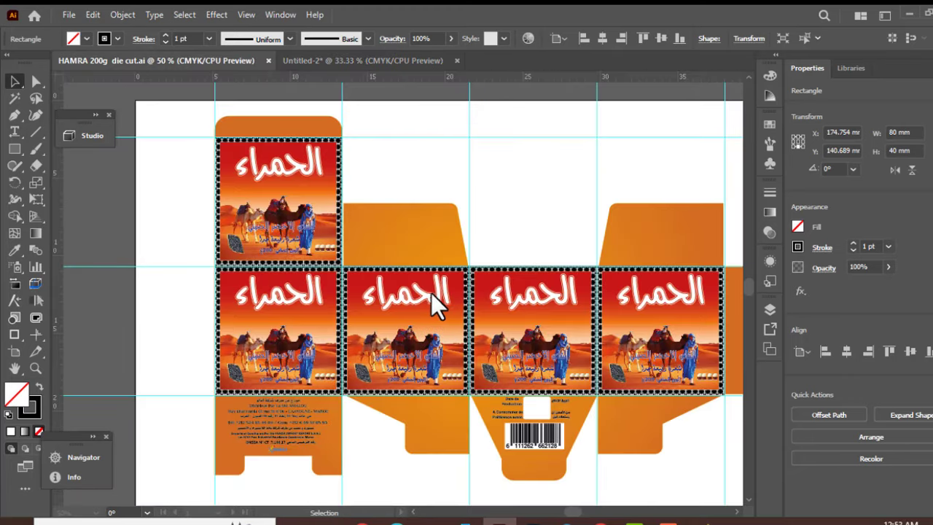
left_click(369, 62)
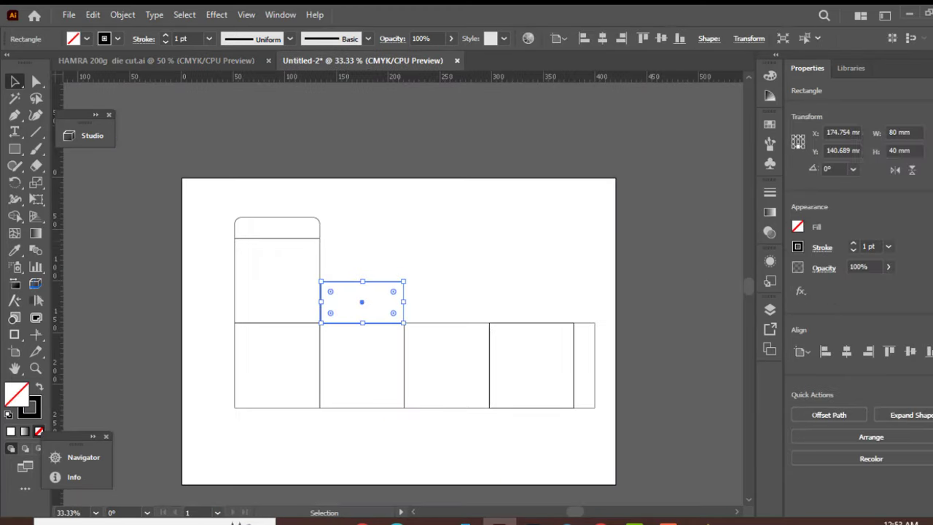
Step: Set the height of the flap above the second panel to 45 mm and deselect it
type("45")
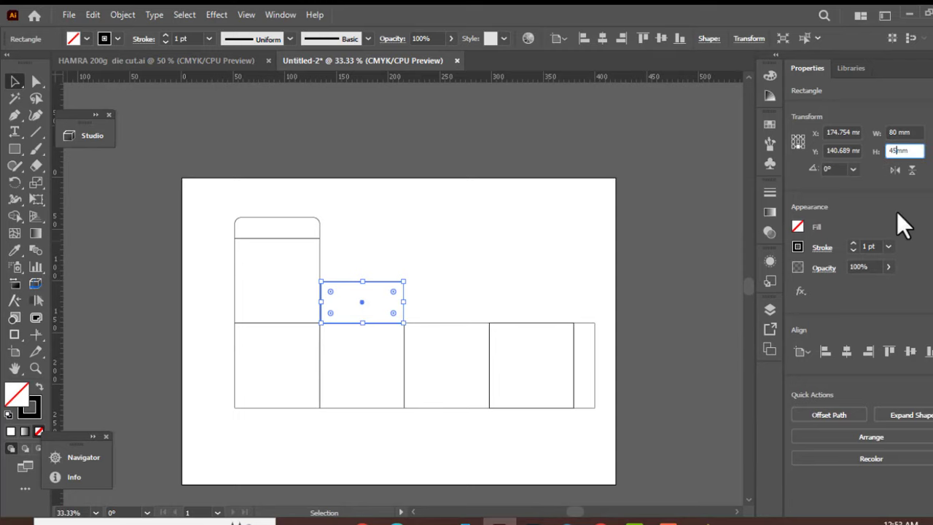
key("Return")
key("ctrl+equal")
key("ctrl+equal")
key("ctrl+equal")
key("ctrl+equal")
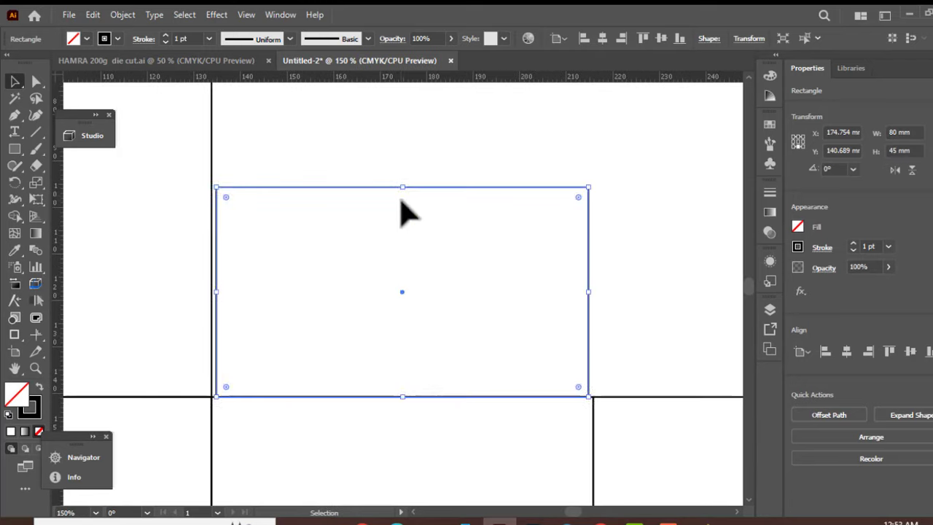
left_click(439, 273)
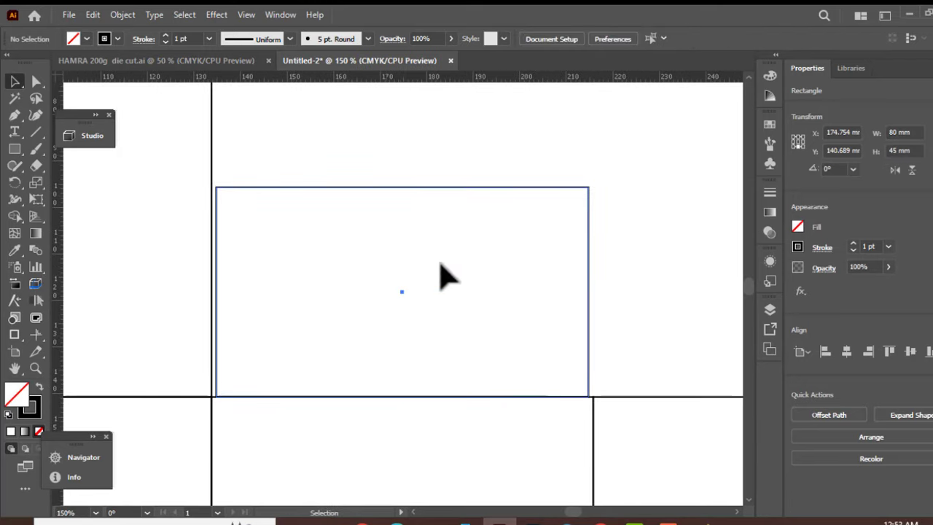
Step: Check the slanted flap in the HAMRA 200g die cut.ai document, then try to reshape the new flap's upper-right corner
left_click(222, 64)
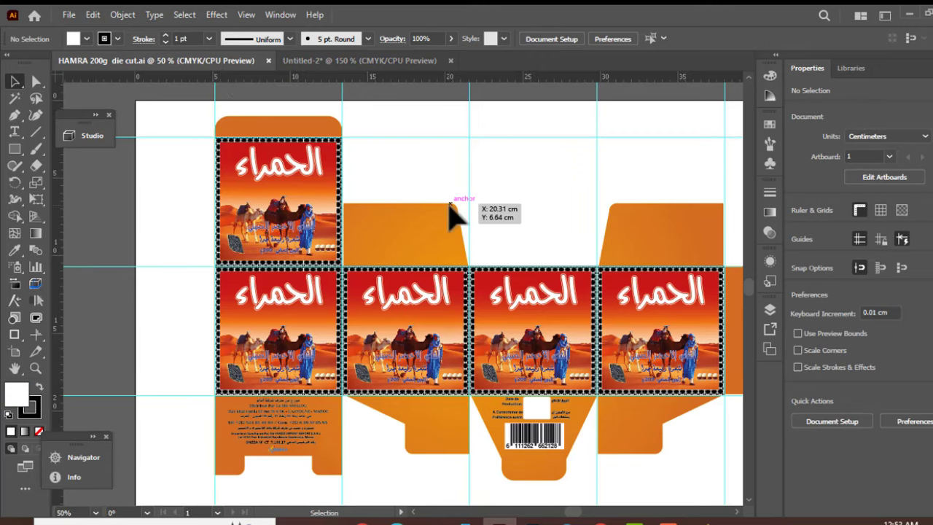
left_click(288, 63)
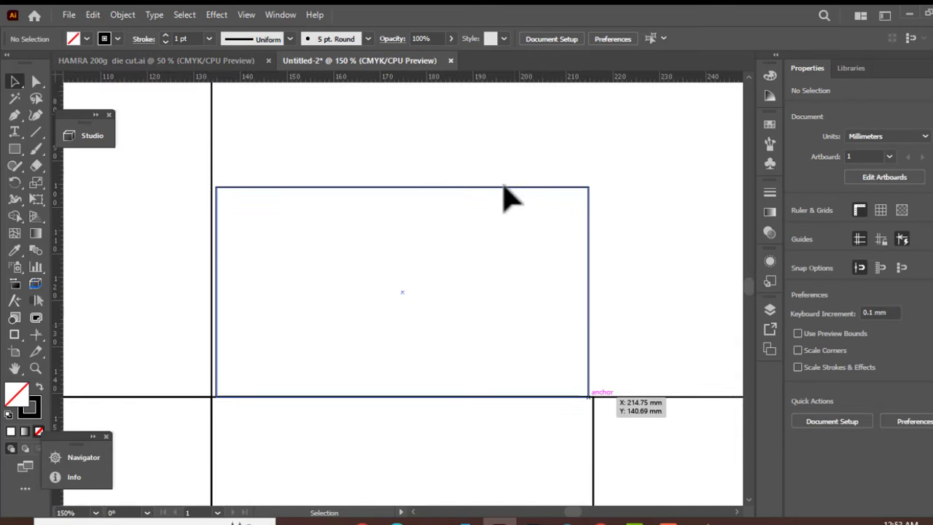
key("a")
left_click_drag(511, 135, 658, 252)
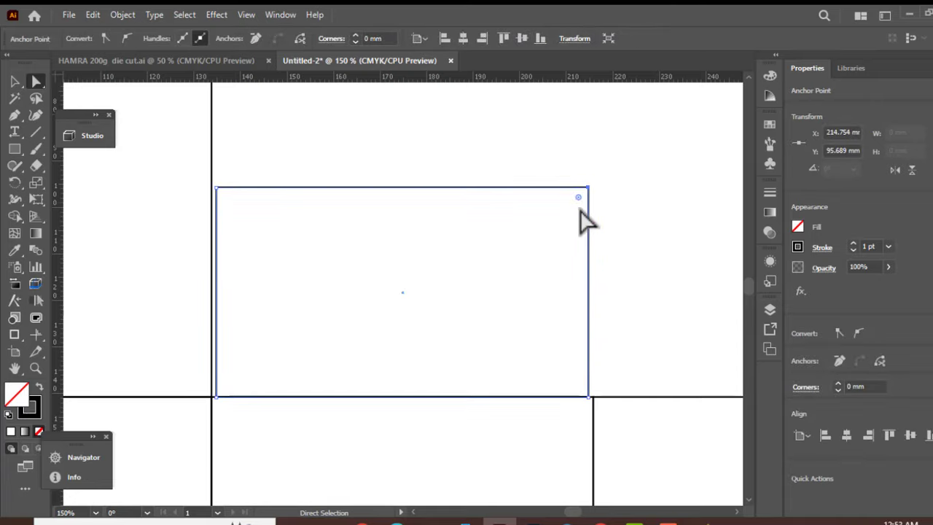
left_click_drag(577, 202, 393, 244)
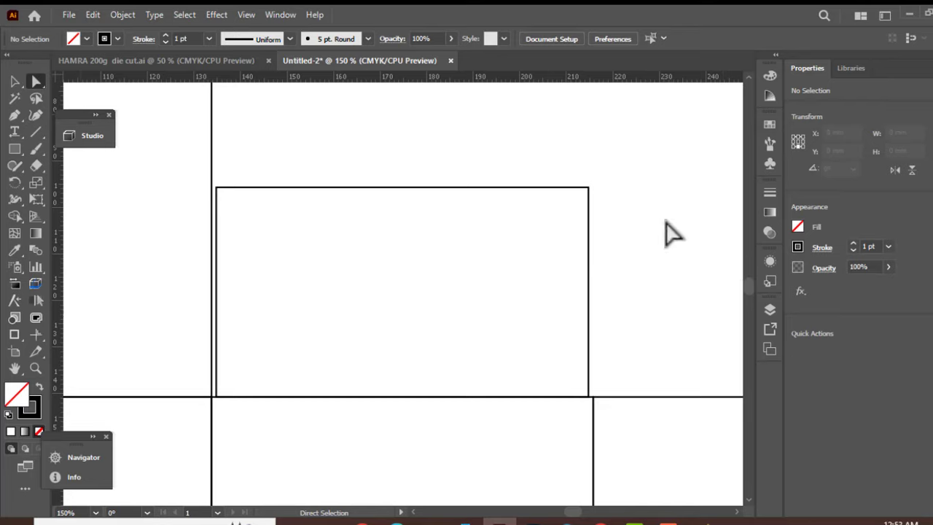
Step: Move the 80 mm flap's upper-right anchor 6 mm to the left to slant its right edge, and deselect the flap
left_click(588, 188)
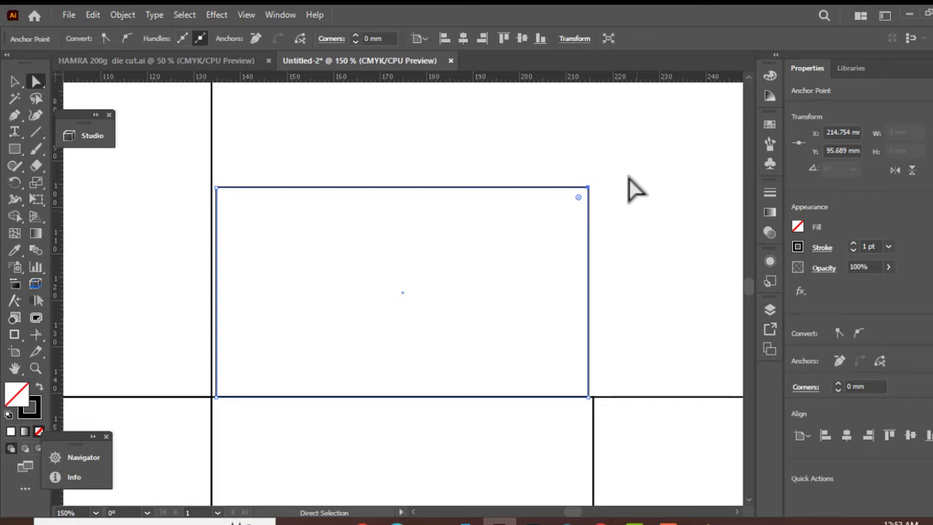
key("Left")
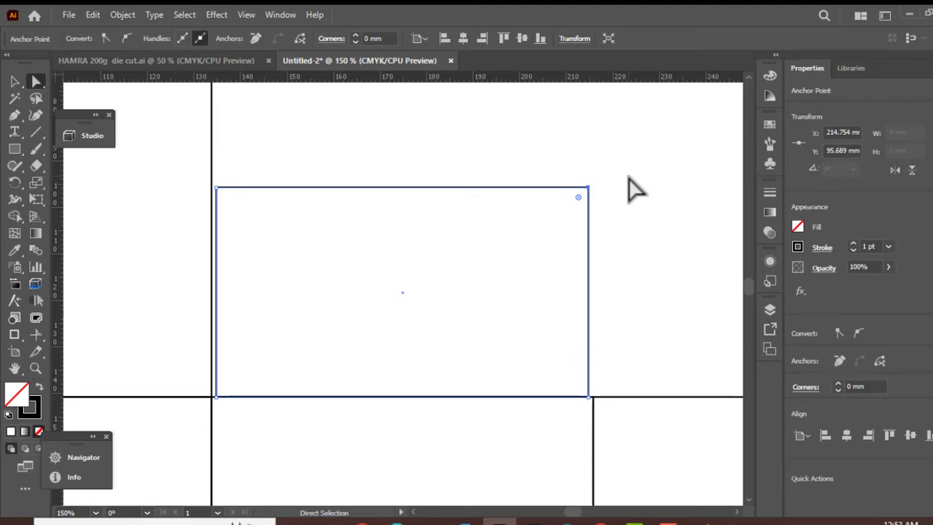
key("shift+Left")
key("shift+Left")
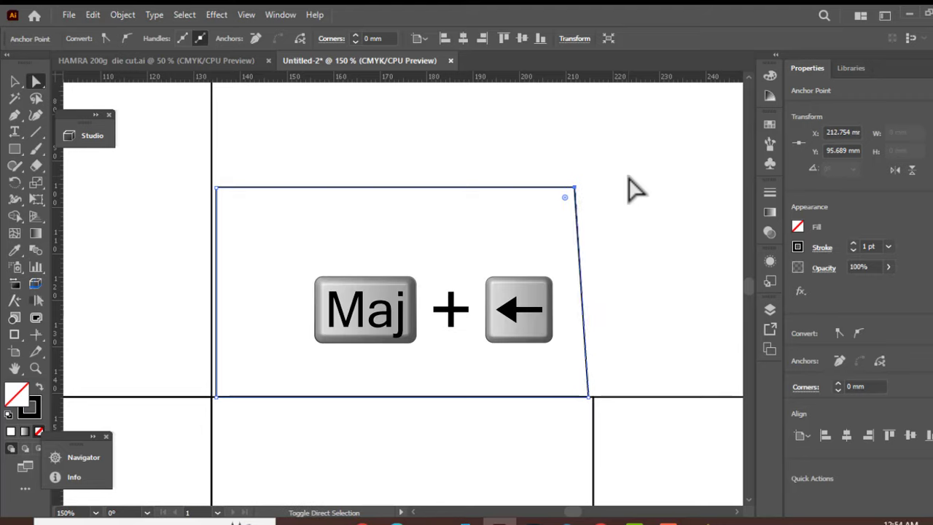
key("shift+Left")
key("shift+Left")
key("shift+Left")
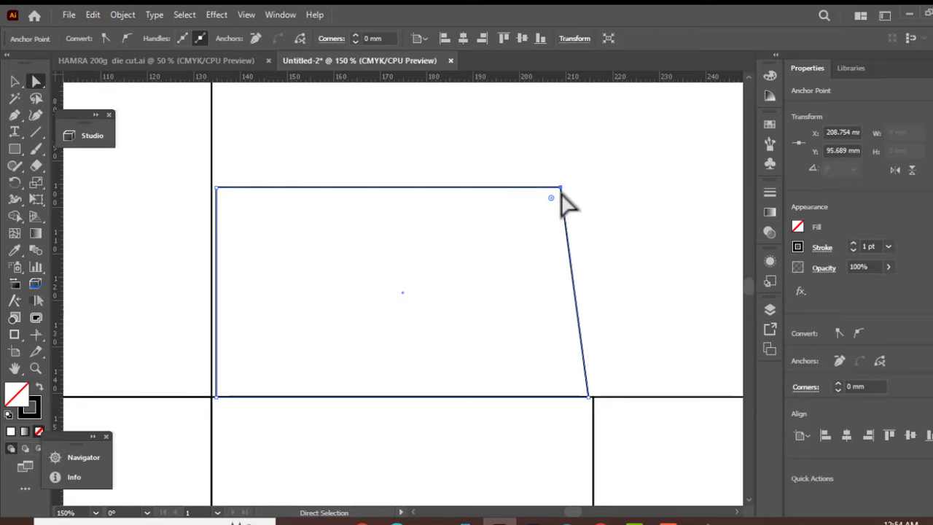
left_click(642, 270)
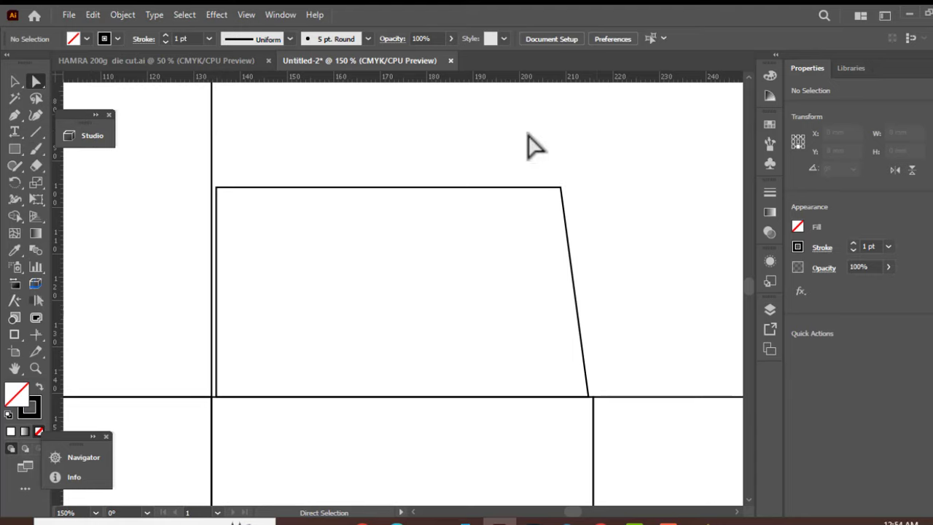
Step: Round the slanted flap's upper-right corner to 15 mm and compare its shape with the HAMRA 200g die cut.ai document
left_click_drag(529, 135, 473, 278)
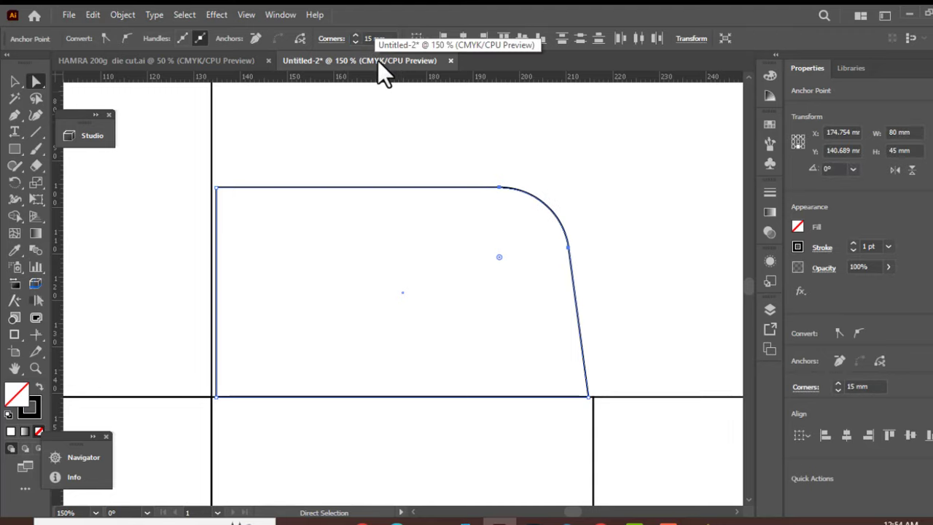
left_click(610, 160)
scroll(520, 333, "down", 5)
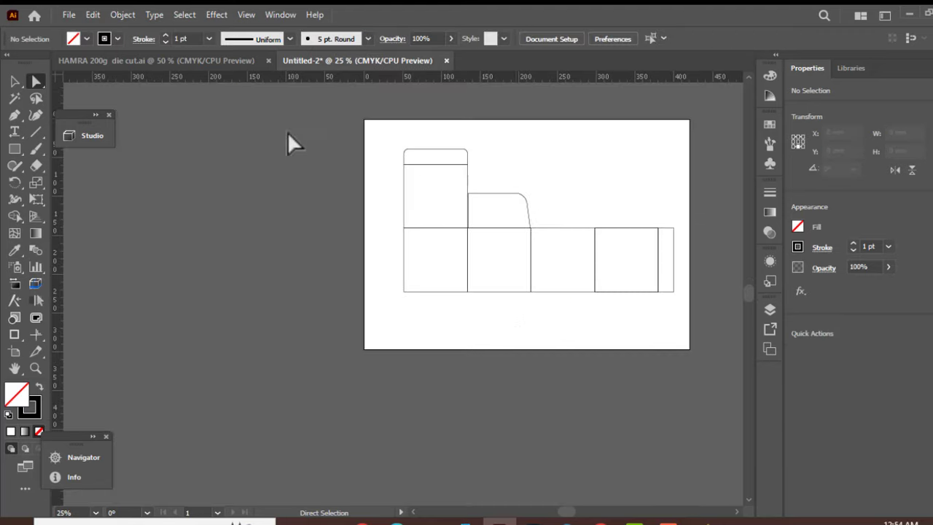
left_click(205, 69)
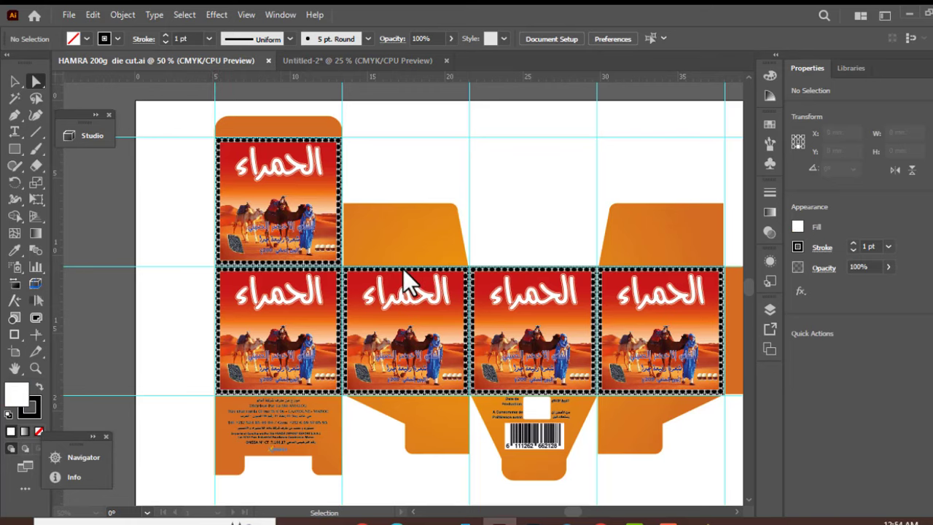
key("a")
left_click(369, 62)
scroll(558, 344, "up", 2)
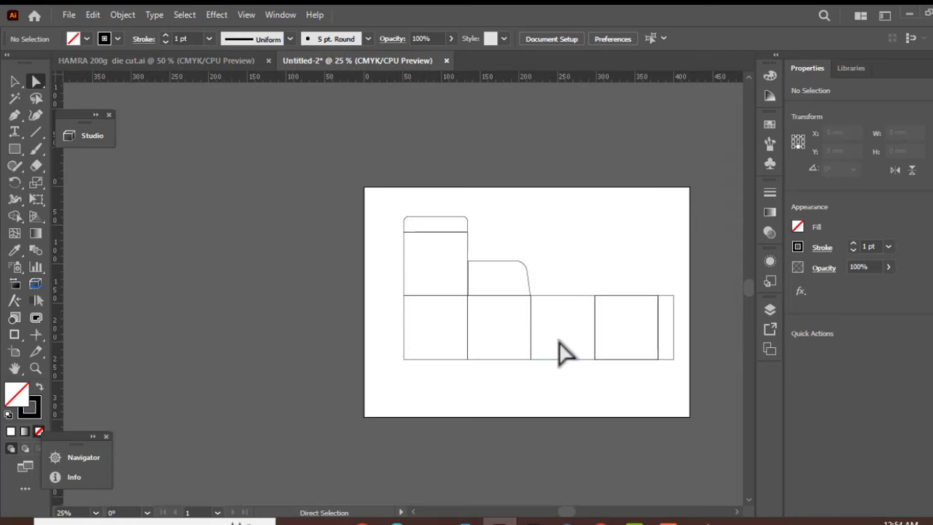
scroll(431, 309, "up", 3)
scroll(406, 298, "right", 1)
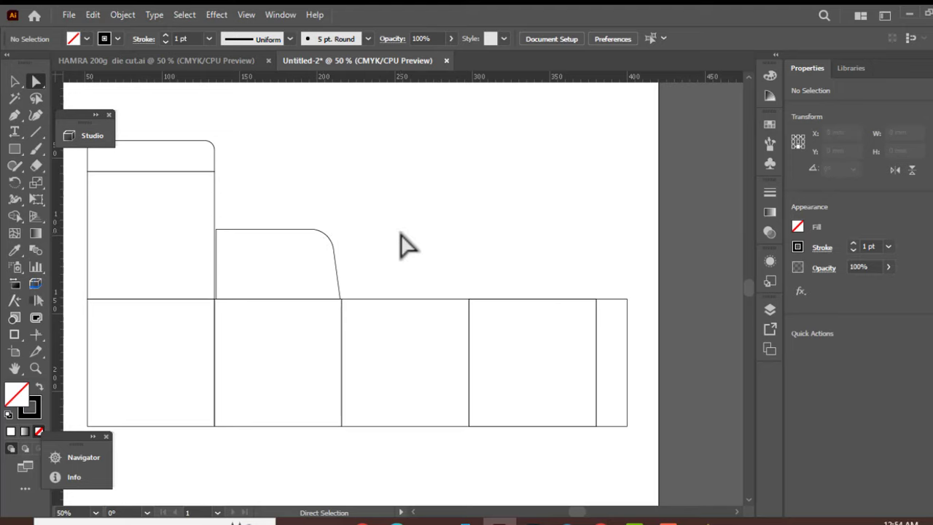
Step: Duplicate the rounded slanted flap 164 mm horizontally so the copy sits above the fourth panel
left_click_drag(294, 167, 271, 266)
left_click(15, 81)
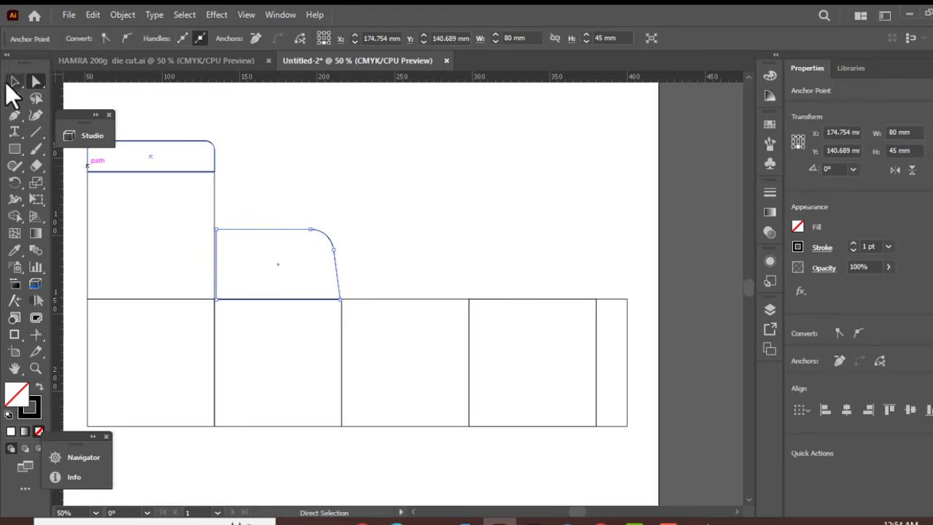
left_click(391, 195)
left_click(323, 240)
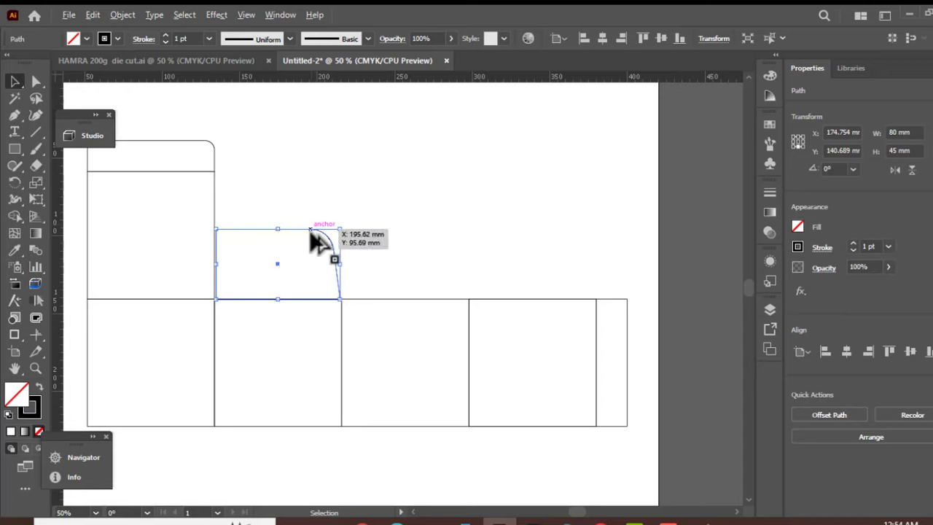
left_click_drag(314, 235, 576, 250)
Step: Reflect the copied flap across the vertical axis so its slanted edge faces the third panel, and deselect it
scroll(566, 293, "up", 2)
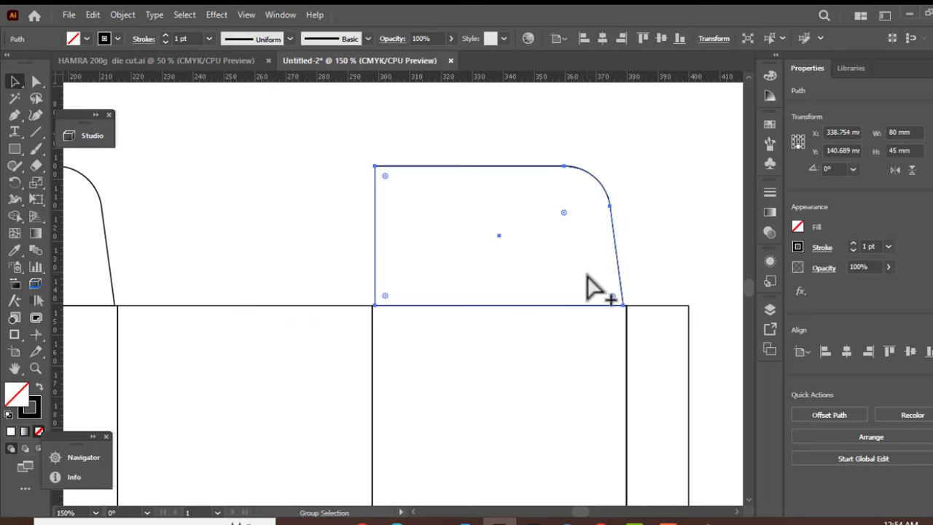
scroll(594, 288, "up", 1)
right_click(443, 114)
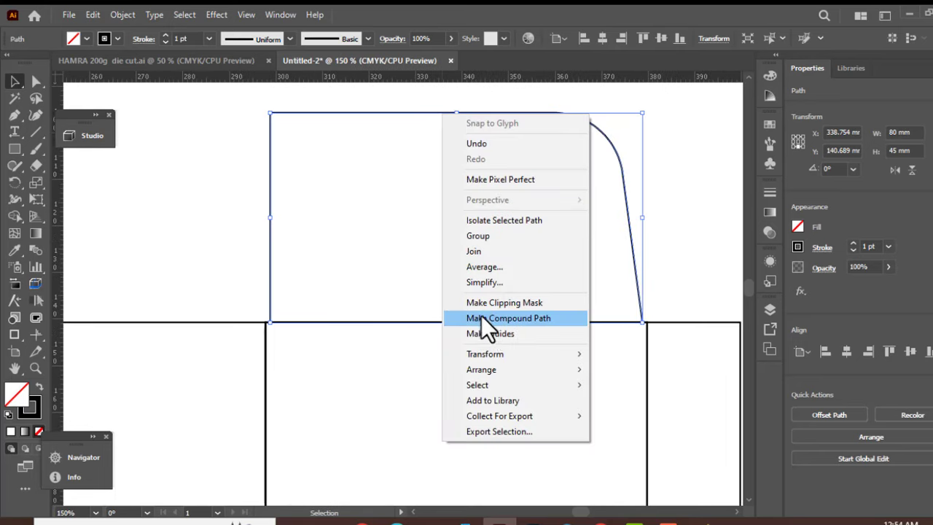
mouse_move(509, 355)
left_click(649, 406)
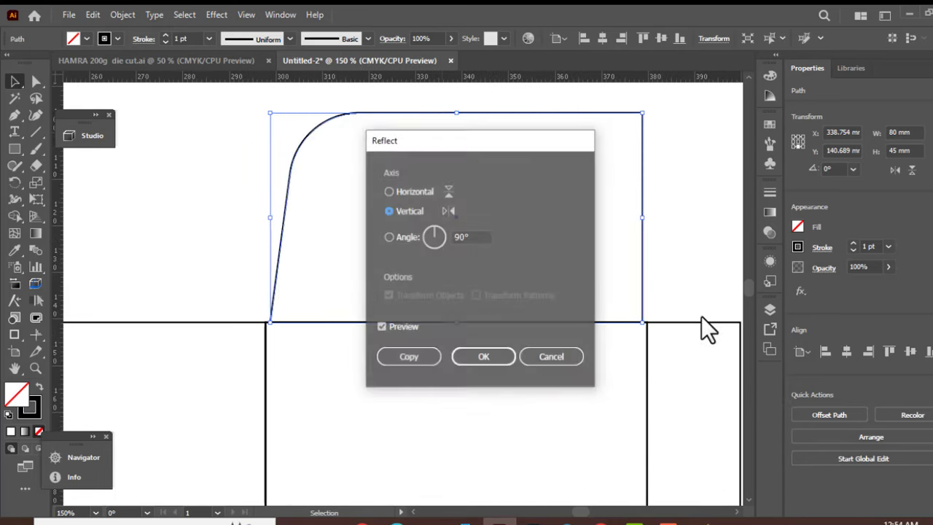
left_click(509, 359)
left_click(697, 287)
Step: Review the whole template against the HAMRA 200g die cut.ai document and examine the reference's stepped bottom flap under the fourth panel
scroll(373, 323, "down", 2)
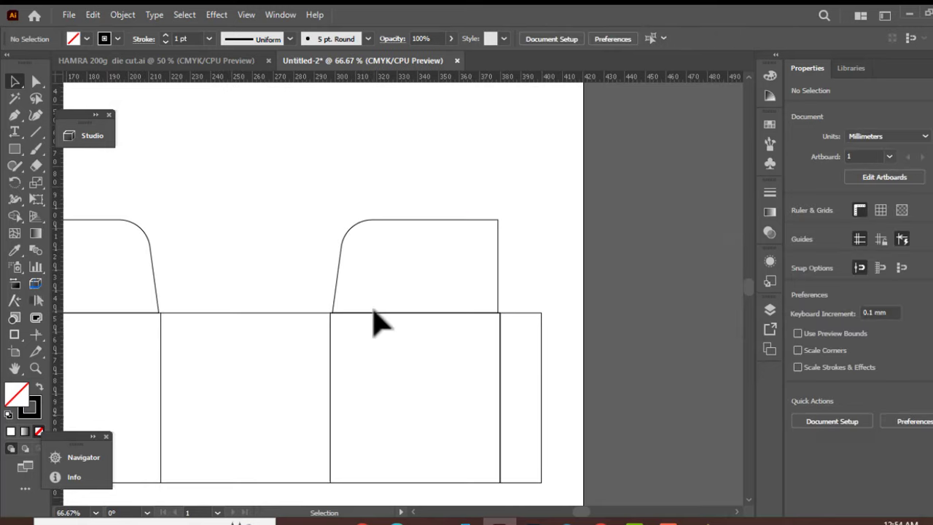
scroll(373, 323, "down", 2)
scroll(382, 323, "down", 3)
scroll(423, 328, "up", 1)
scroll(473, 354, "left", 3)
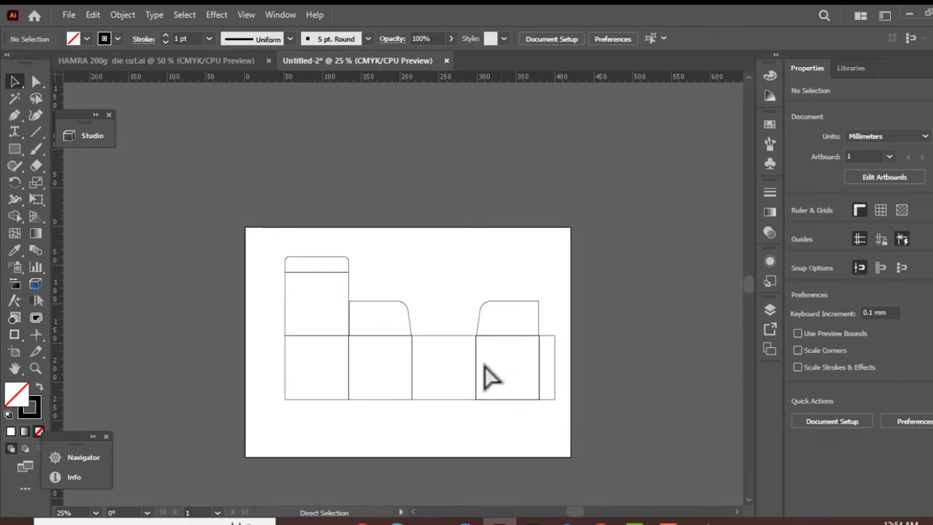
scroll(619, 277, "down", 2)
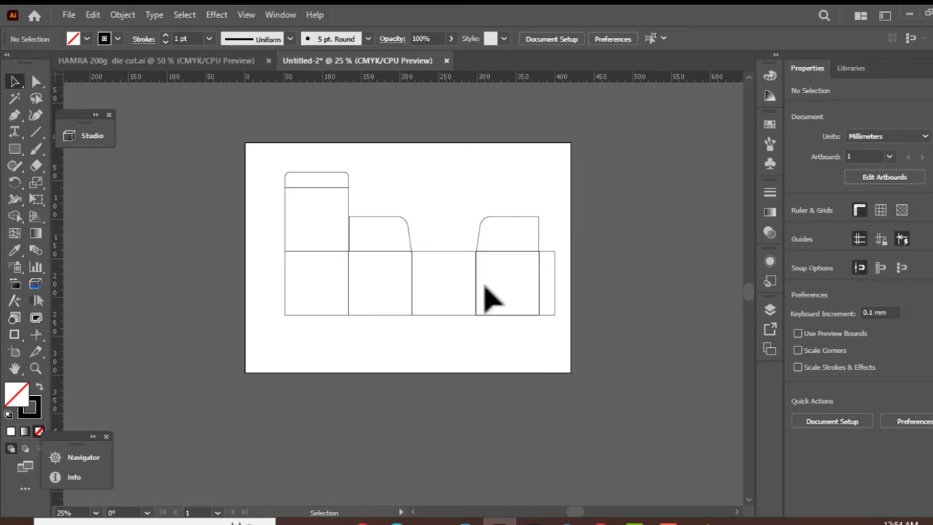
left_click(175, 61)
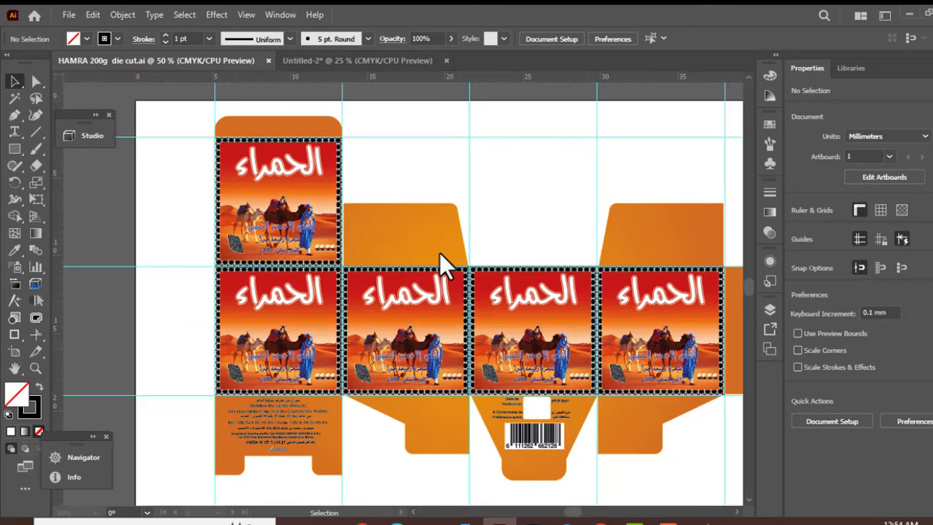
left_click(348, 61)
left_click(197, 60)
scroll(454, 292, "down", 4)
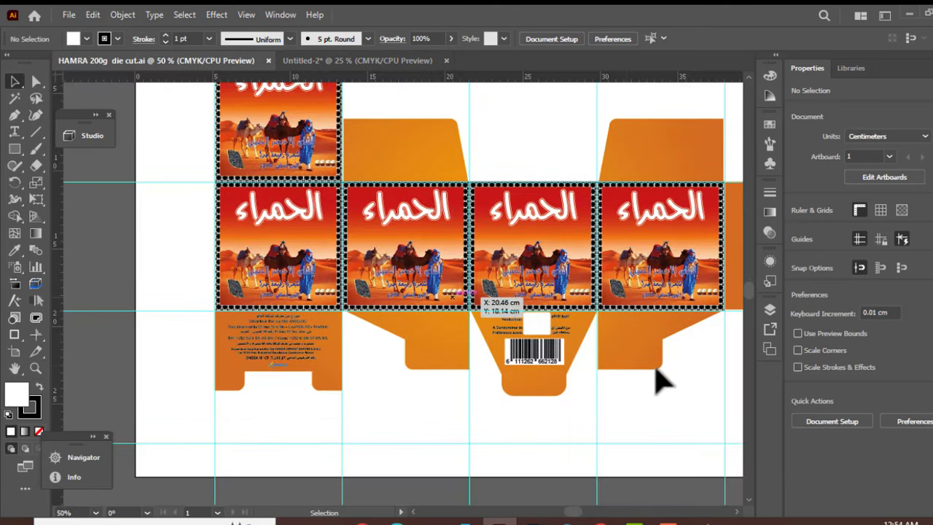
scroll(662, 381, "right", 2)
scroll(610, 384, "up", 2)
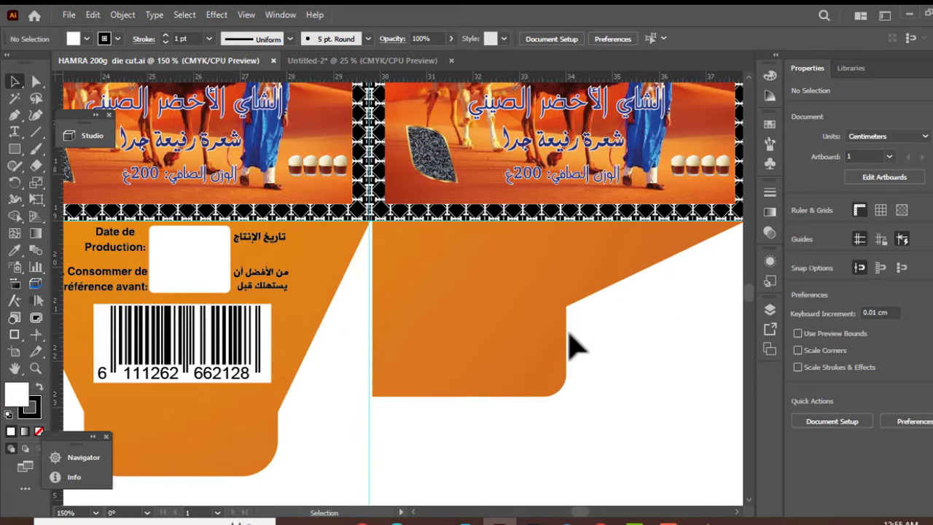
Step: Ready the Pen tool in the template and recheck the angled edge and upper corner of the reference's stepped bottom flap
left_click(327, 61)
scroll(506, 333, "down", 1)
scroll(519, 297, "up", 2)
scroll(519, 295, "up", 1)
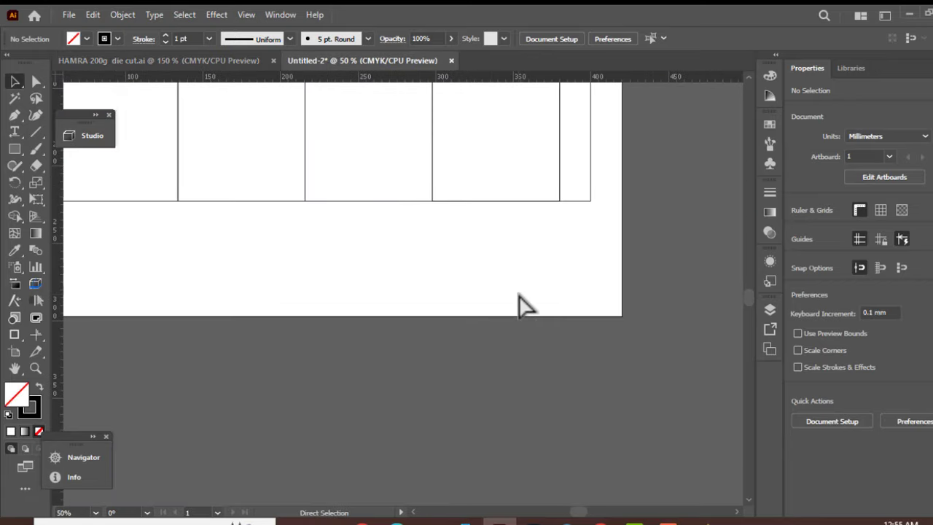
scroll(518, 299, "right", 2)
scroll(500, 297, "up", 2)
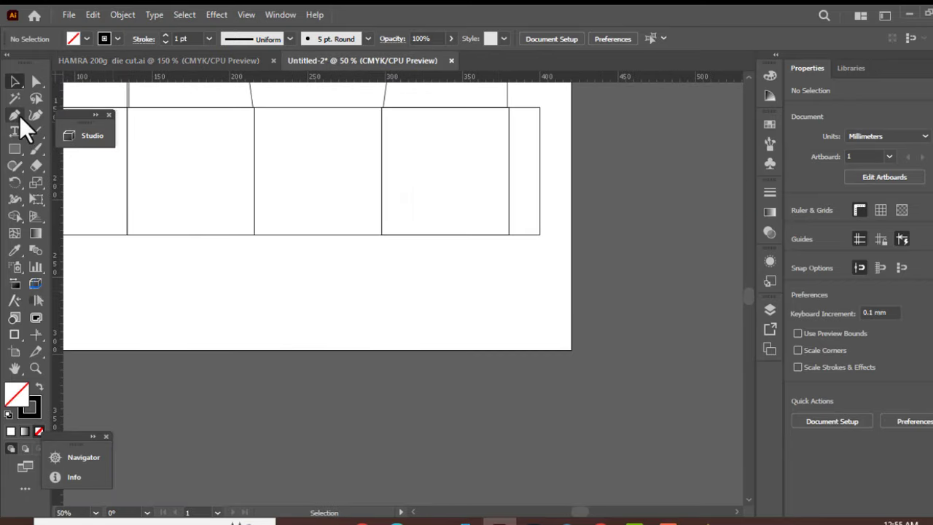
left_click_drag(19, 116, 67, 114)
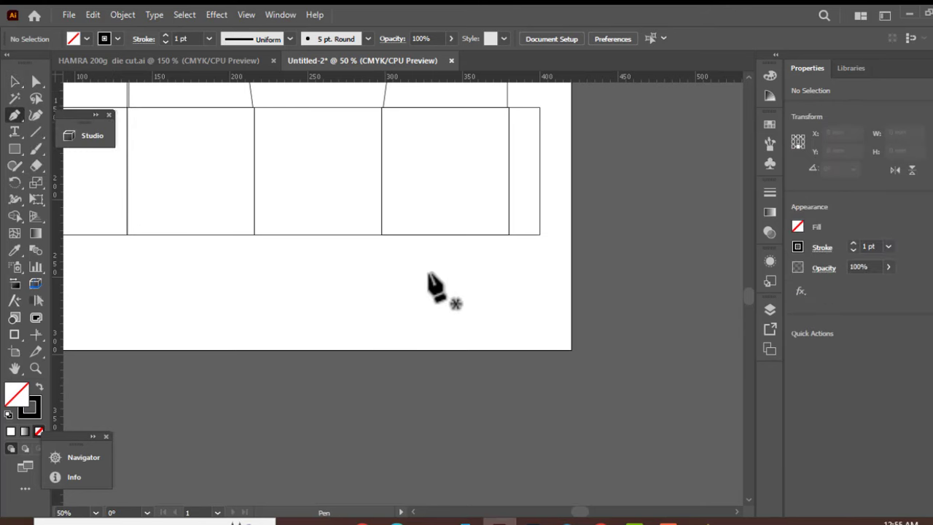
key("ctrl+Tab")
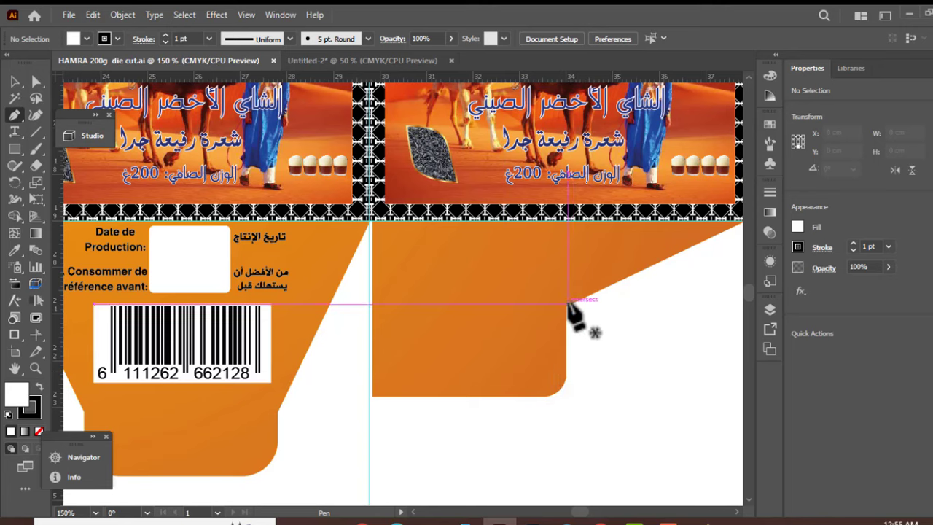
scroll(616, 328, "right", 1)
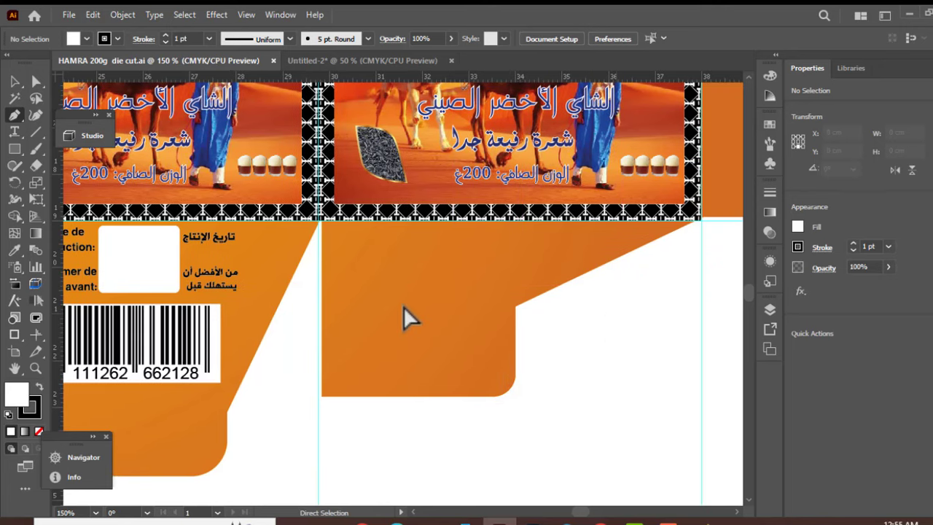
scroll(408, 317, "right", 1)
key("ctrl+Tab")
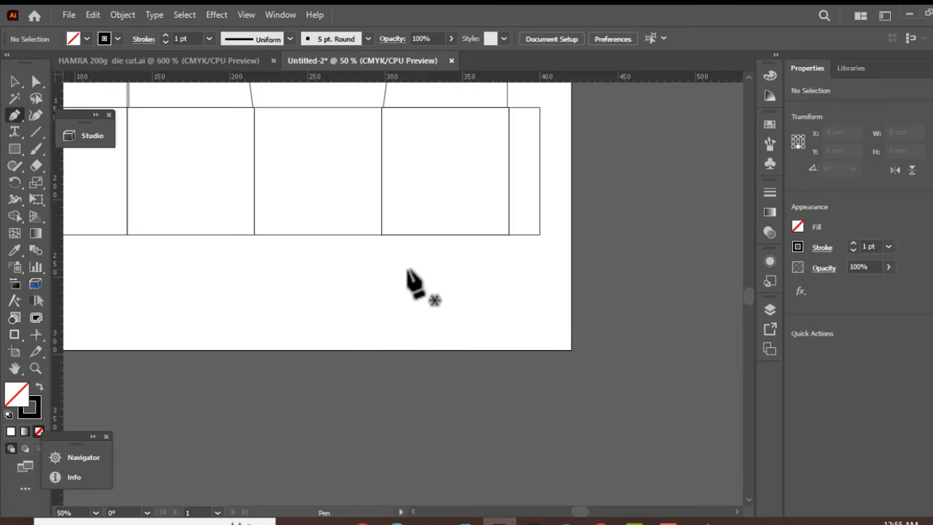
Step: Draw a stepped flap below the fourth panel, about 41 mm high with a 54 mm bottom edge, sloping up to the panel's lower-right corner
scroll(409, 277, "right", 1)
scroll(401, 288, "up", 2)
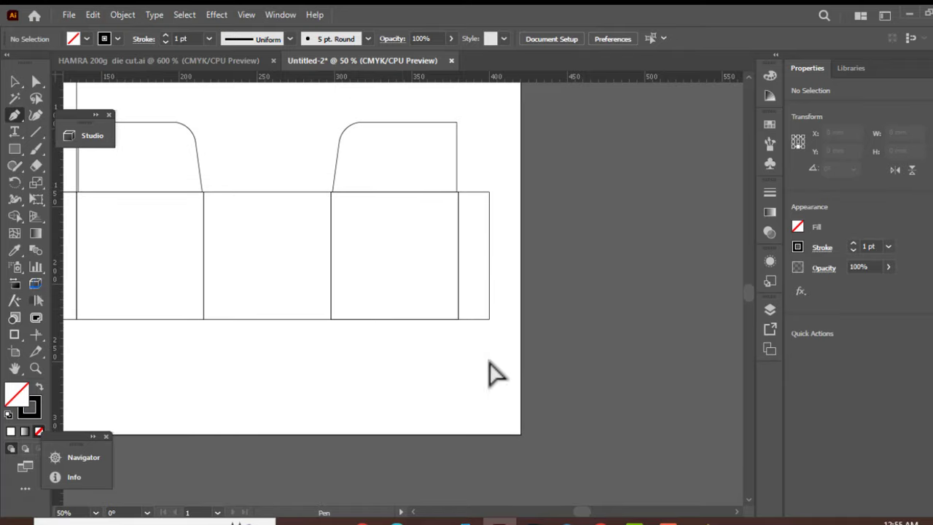
key("ctrl+equal")
scroll(430, 364, "down", 2)
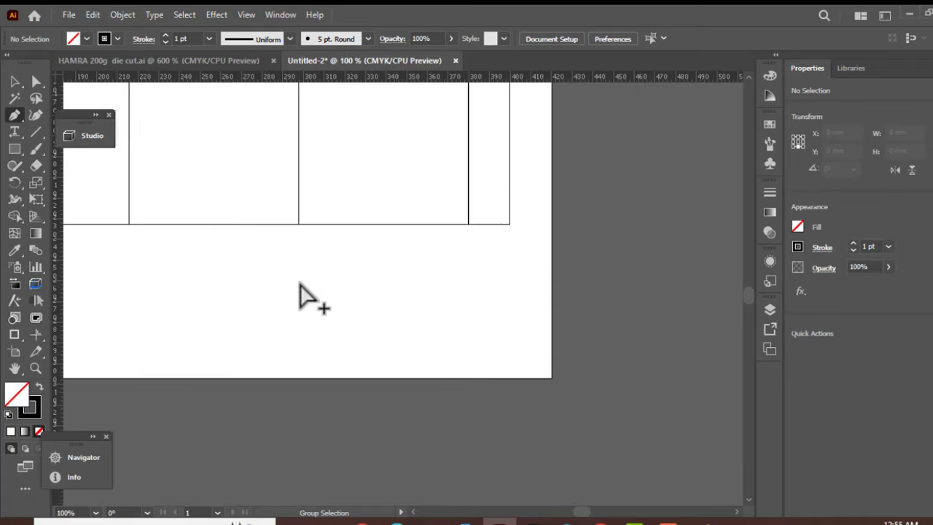
scroll(298, 284, "up", 1)
key("p")
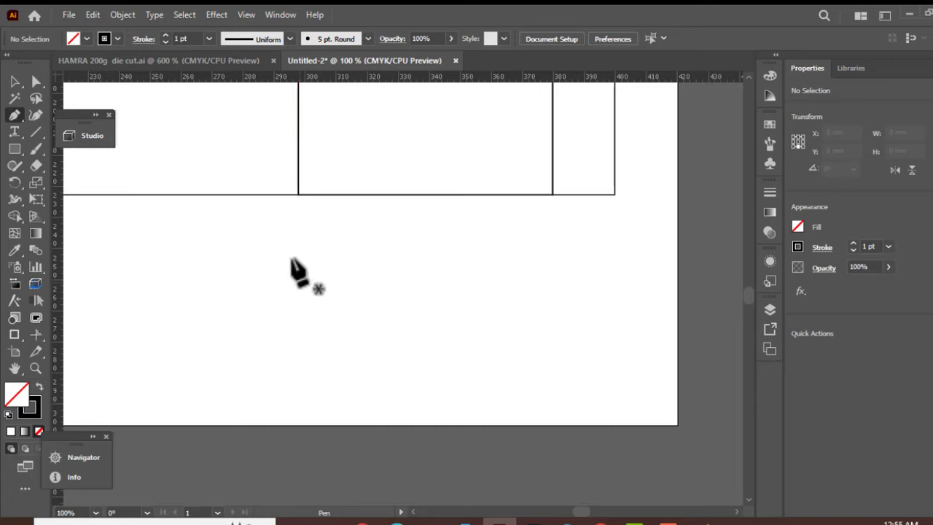
left_click(302, 195)
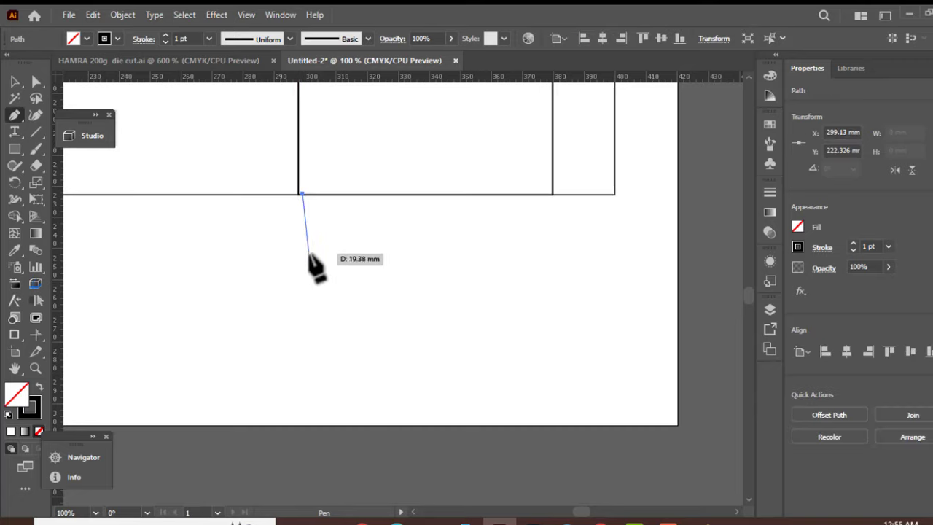
left_click(302, 320)
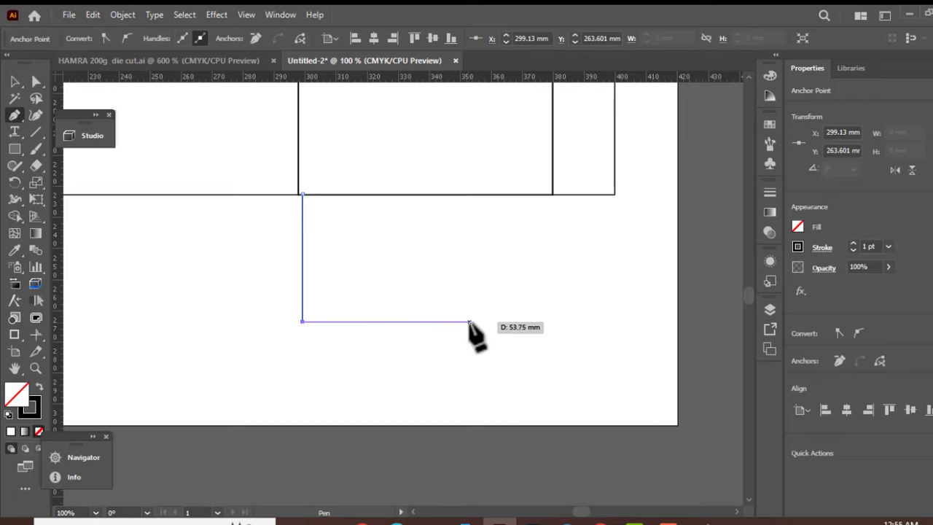
left_click(469, 321)
left_click(469, 262)
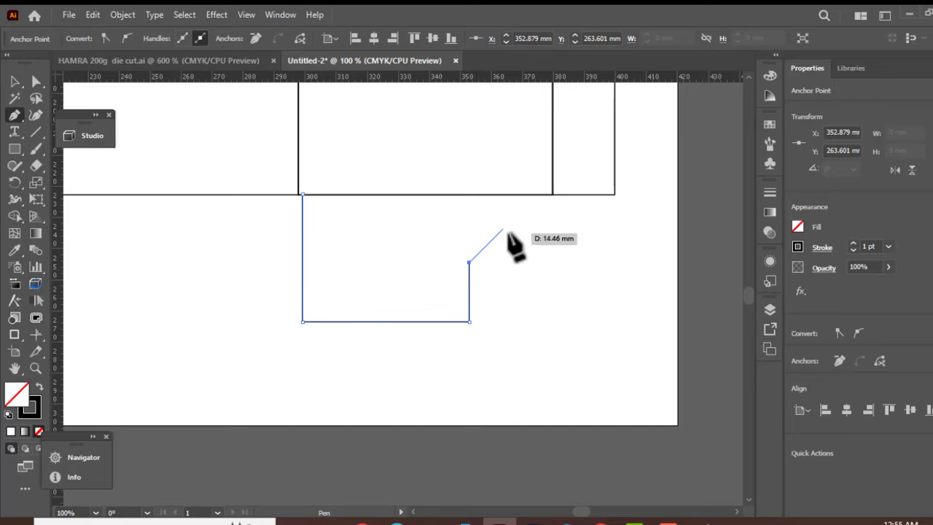
left_click(552, 195)
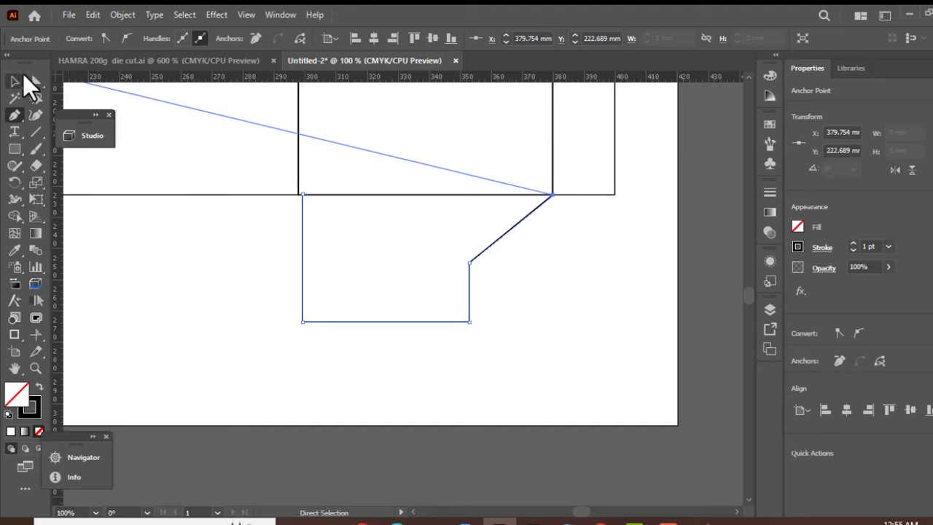
left_click(303, 195)
key("v")
left_click(517, 313)
Step: Continue the stepped flap's path from the fourth panel's lower-right corner with a level top edge, removing its misaligned upper-left point
scroll(510, 307, "up", 2)
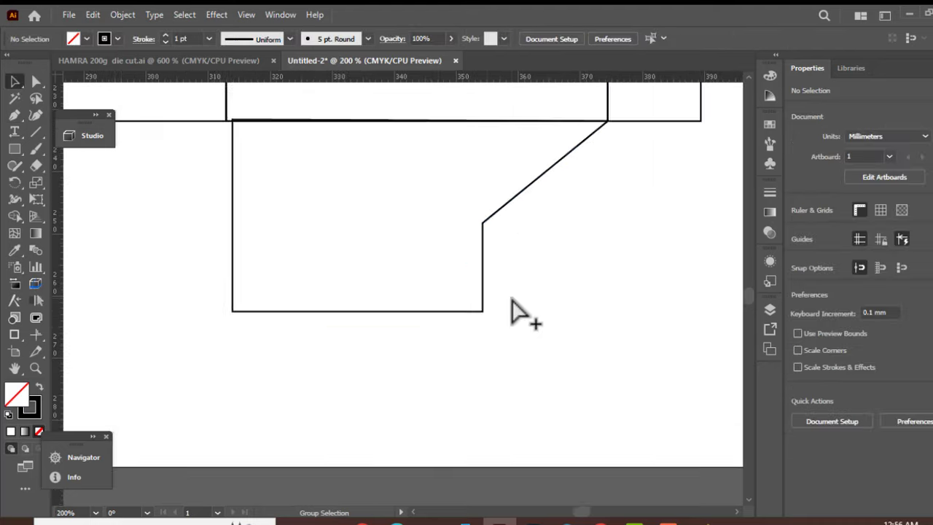
scroll(511, 313, "up", 2)
key("a")
scroll(156, 142, "up", 1)
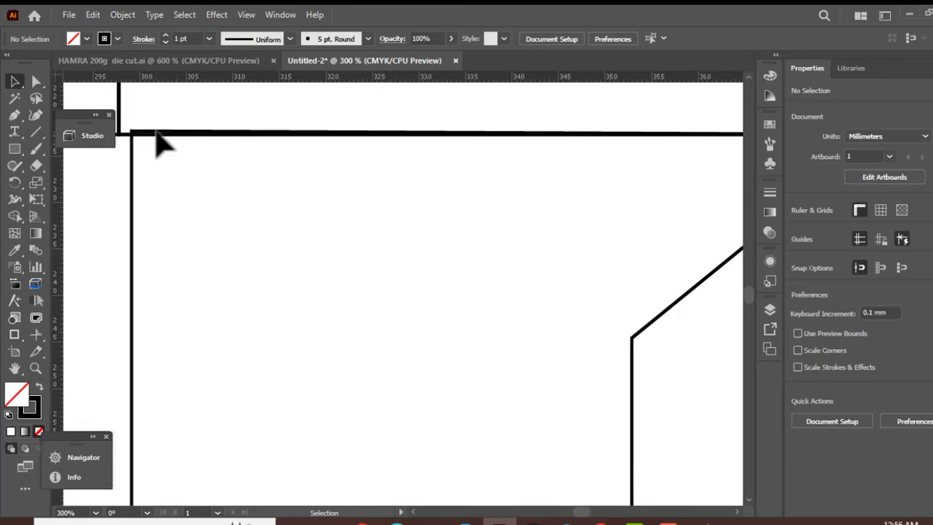
scroll(398, 160, "down", 2)
left_click(638, 148)
key("p")
scroll(634, 154, "up", 5)
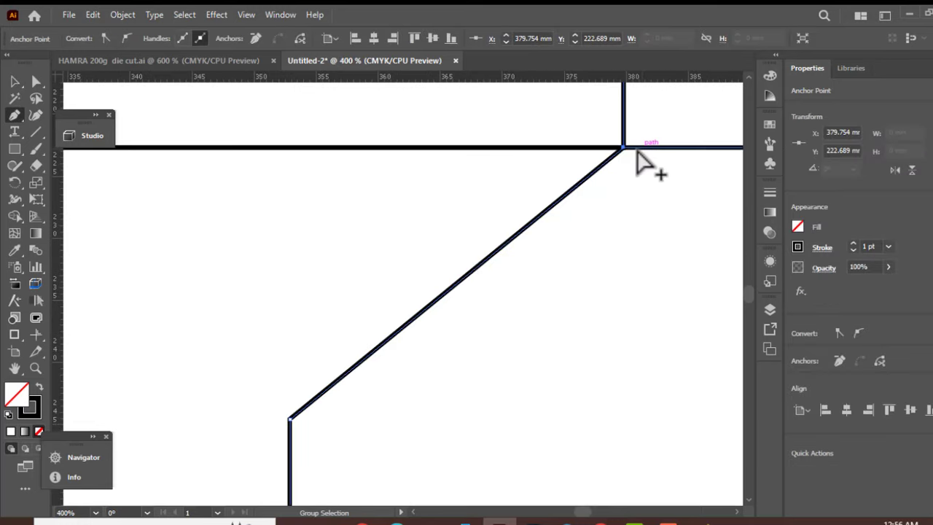
scroll(620, 162, "down", 3)
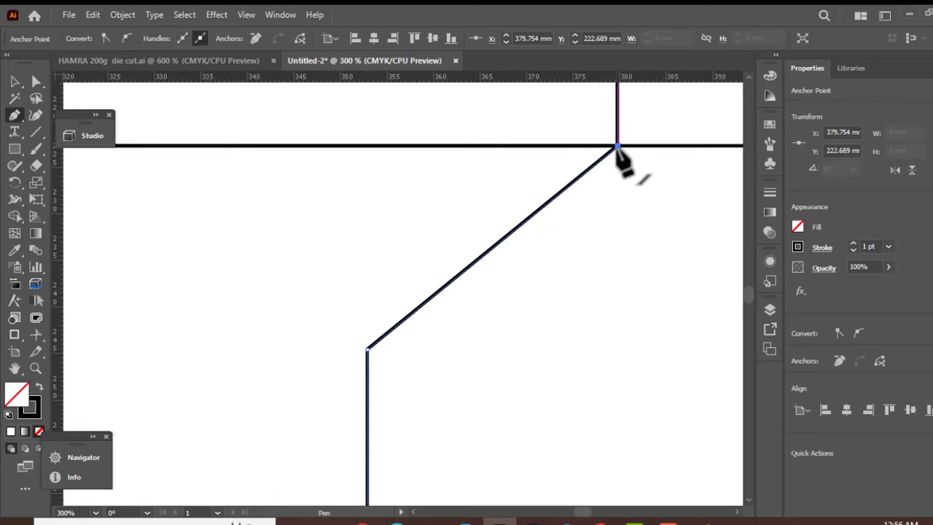
left_click(618, 148)
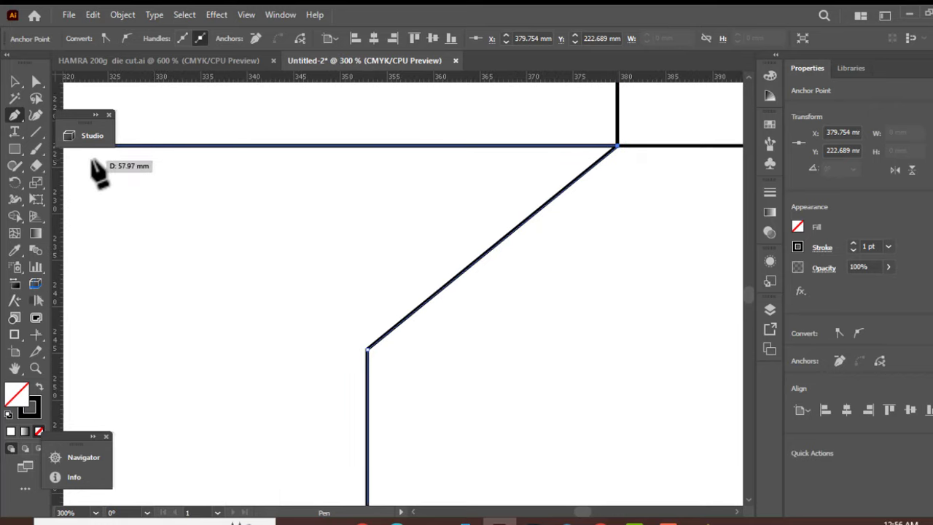
scroll(269, 168, "down", 1)
scroll(313, 194, "left", 4)
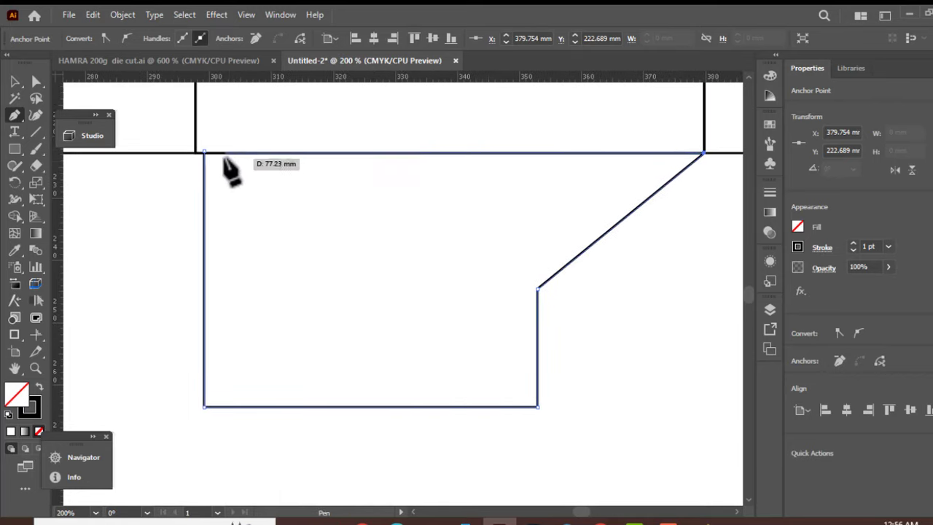
scroll(212, 117, "up", 5)
left_click(201, 110)
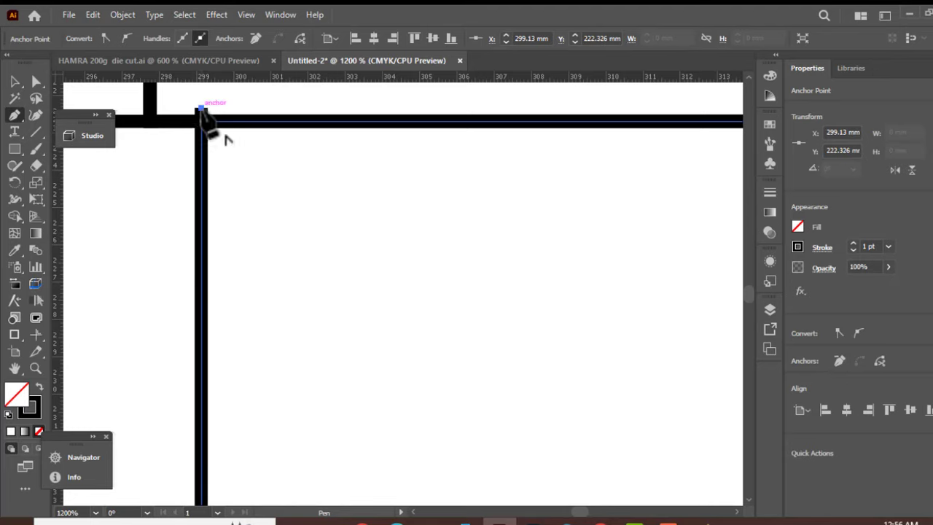
key("ctrl+z")
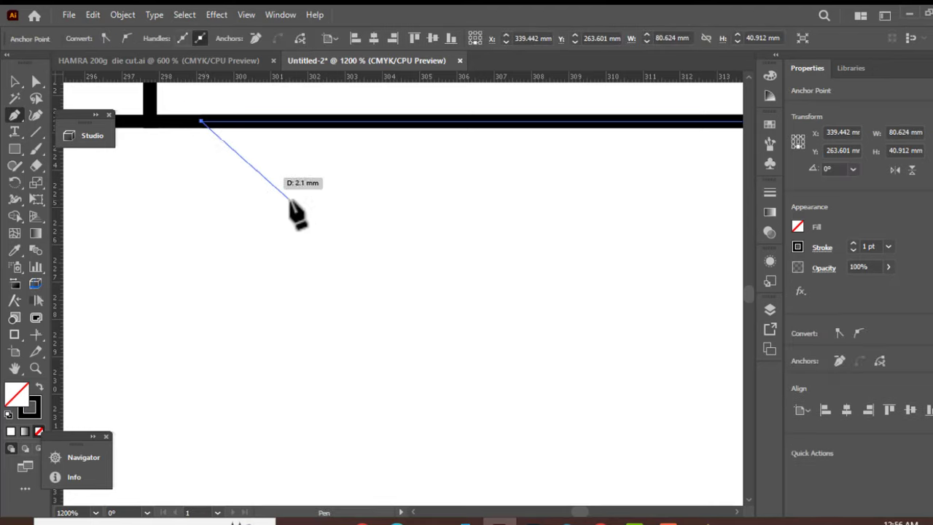
Step: Close the stepped flap's outline with a straight left edge about 41 mm long down to its lower-left corner, and deselect it
scroll(281, 248, "down", 6)
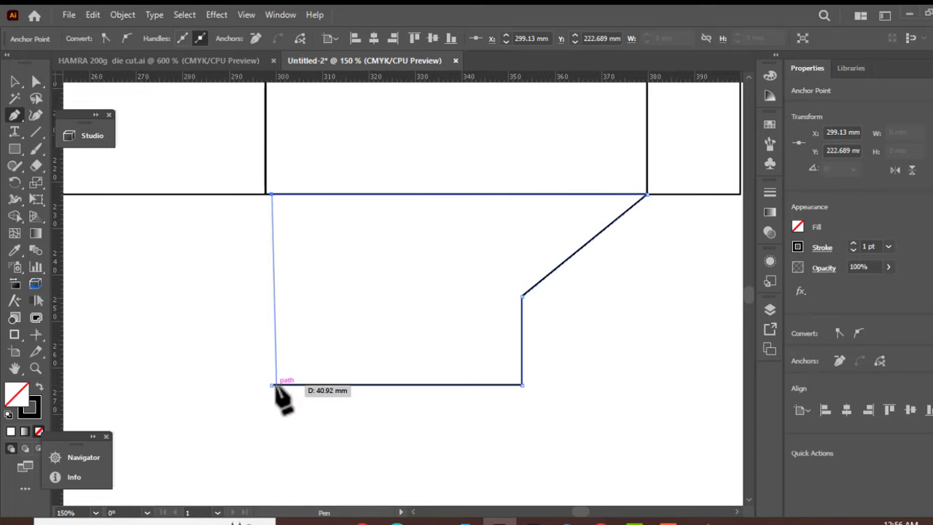
left_click(274, 384)
key("a")
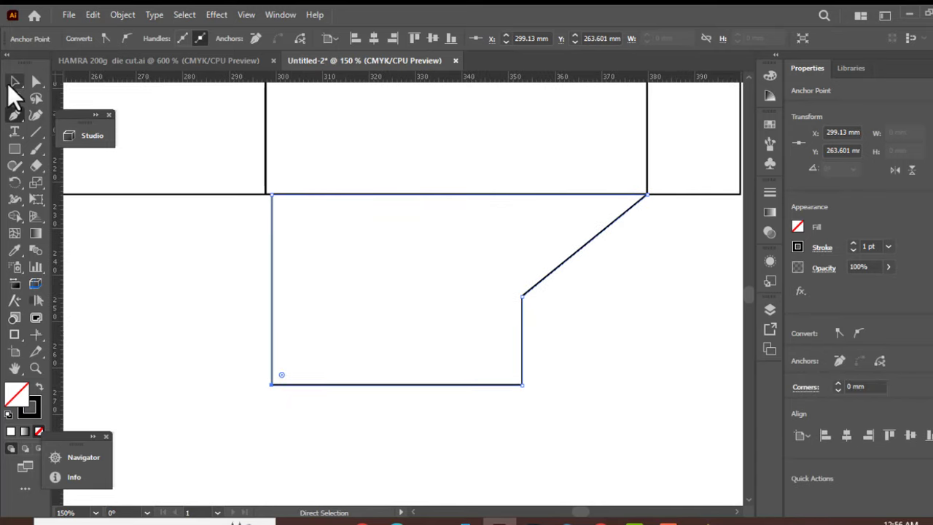
left_click(15, 82)
left_click(450, 333)
scroll(450, 333, "down", 1)
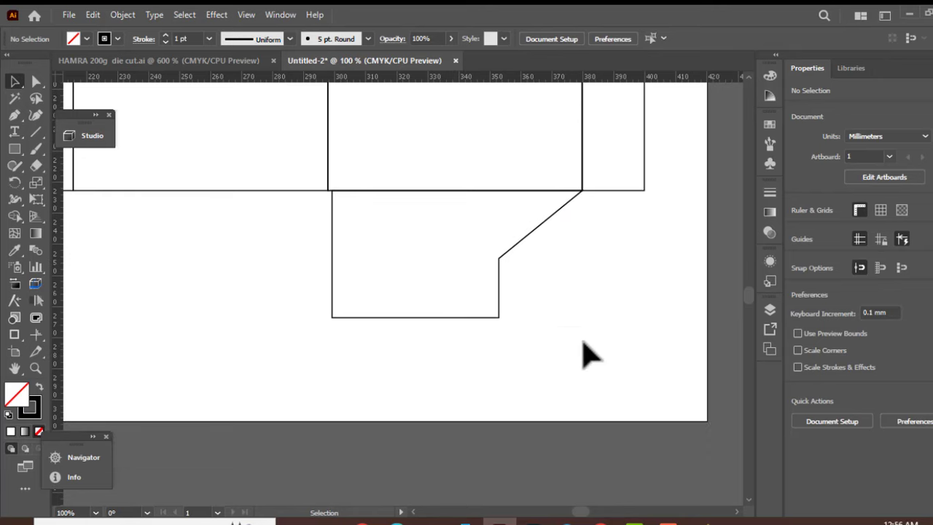
Step: Check the reference flap's rounded corner, round the template flap's lower-right corner to 5 mm, and deselect it
left_click(208, 64)
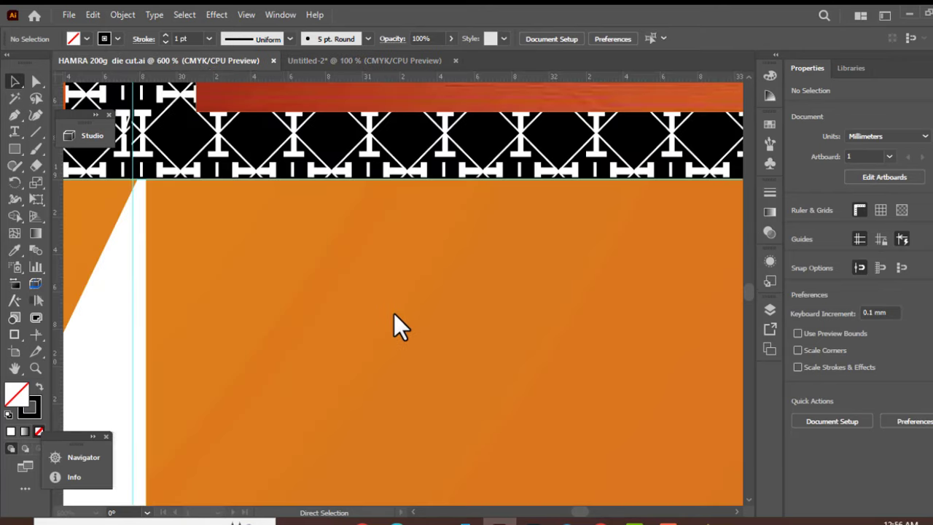
scroll(414, 326, "down", 4)
scroll(439, 358, "down", 1)
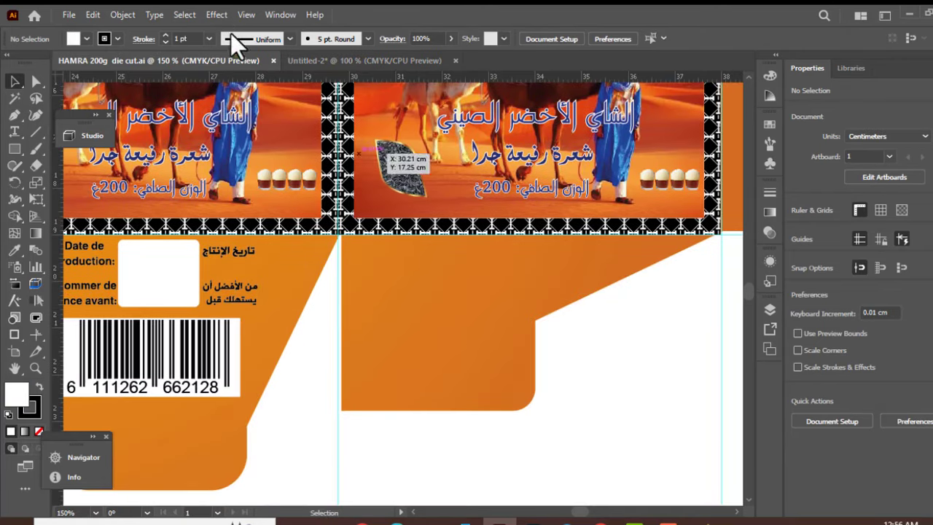
left_click(310, 64)
scroll(510, 312, "up", 3)
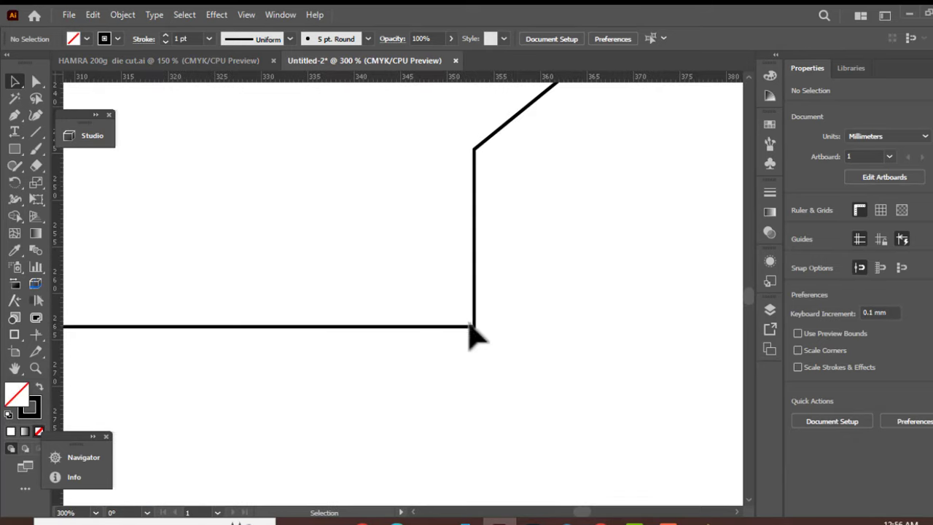
left_click(36, 81)
left_click(474, 326)
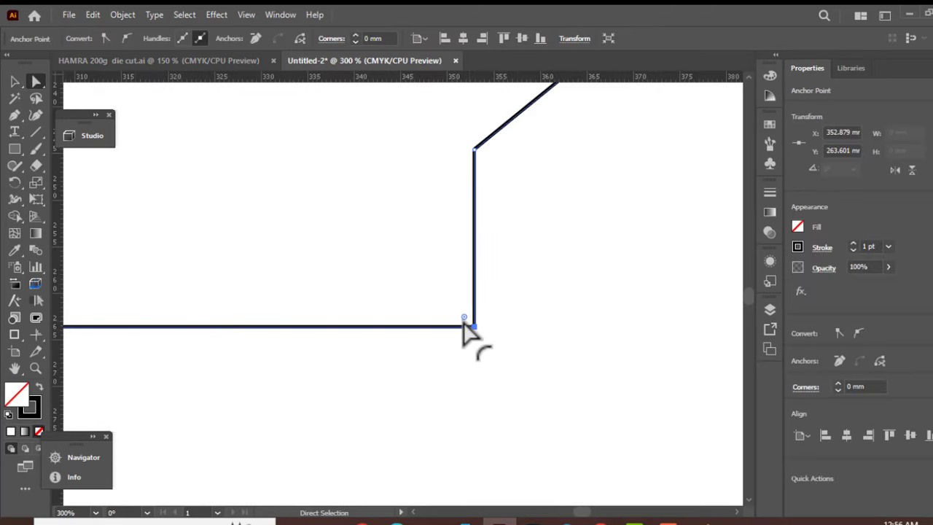
left_click_drag(464, 318, 422, 286)
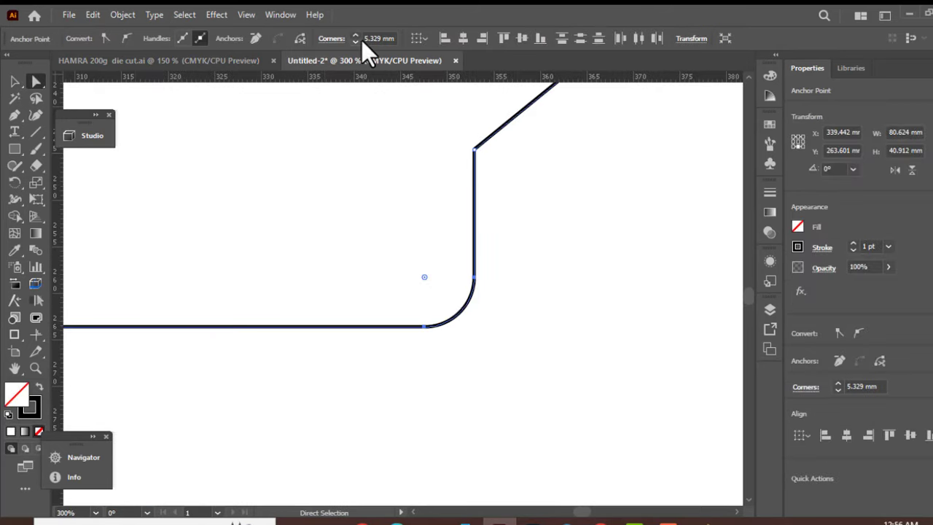
type("5")
key("Return")
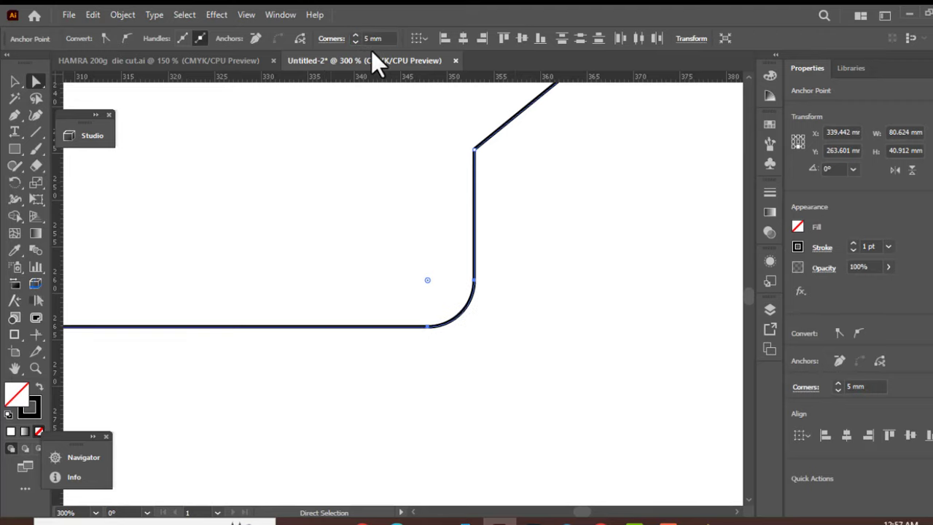
scroll(437, 281, "down", 2)
scroll(435, 290, "down", 3)
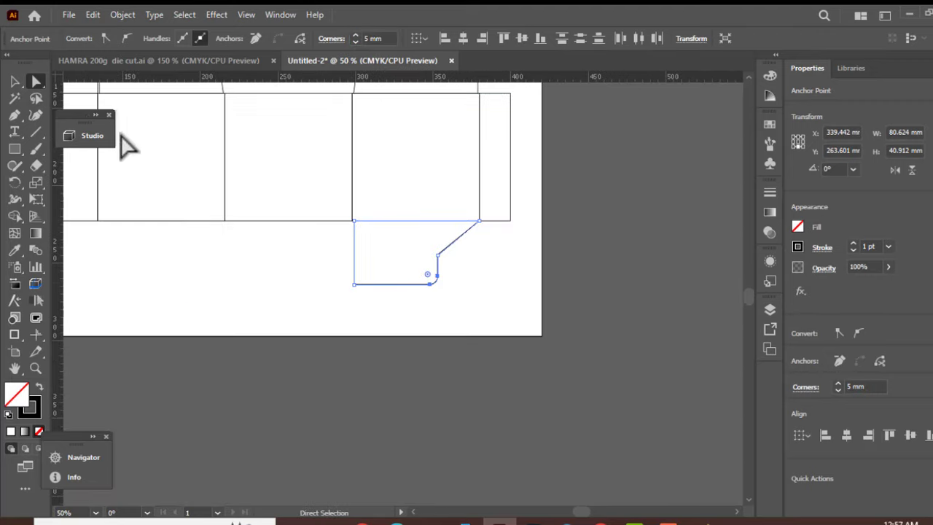
left_click(14, 81)
left_click(540, 268)
scroll(525, 280, "left", 1)
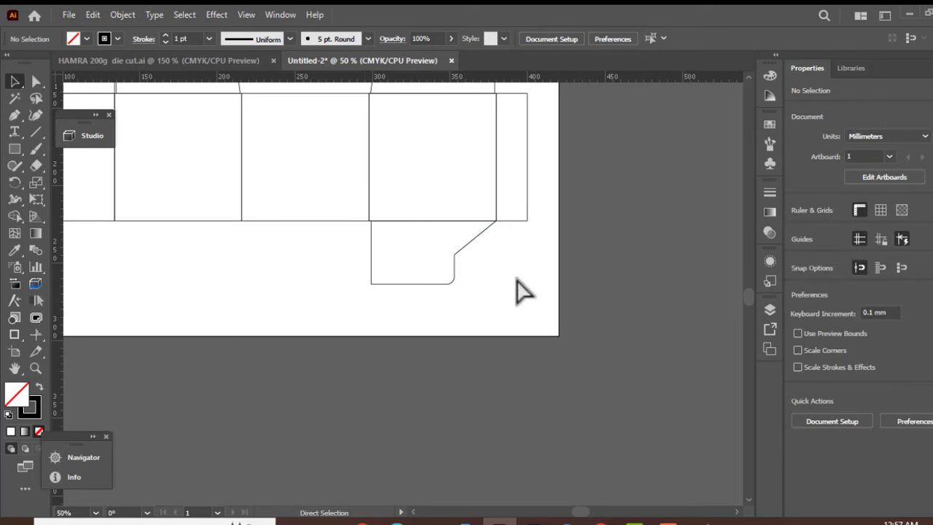
Step: Check the bottom flap layout in the reference and place a copy of the stepped flap under the template's second panel
key("ctrl+Tab")
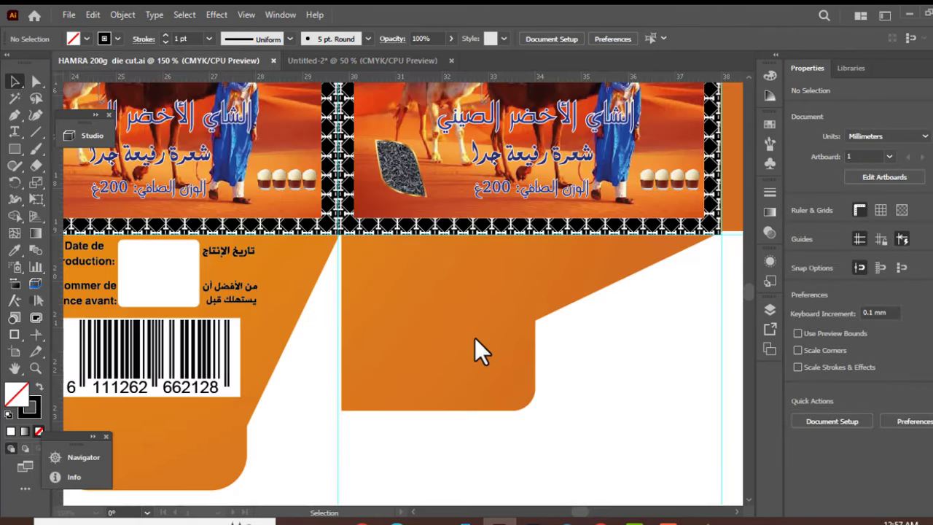
scroll(476, 350, "down", 2)
left_click(374, 61)
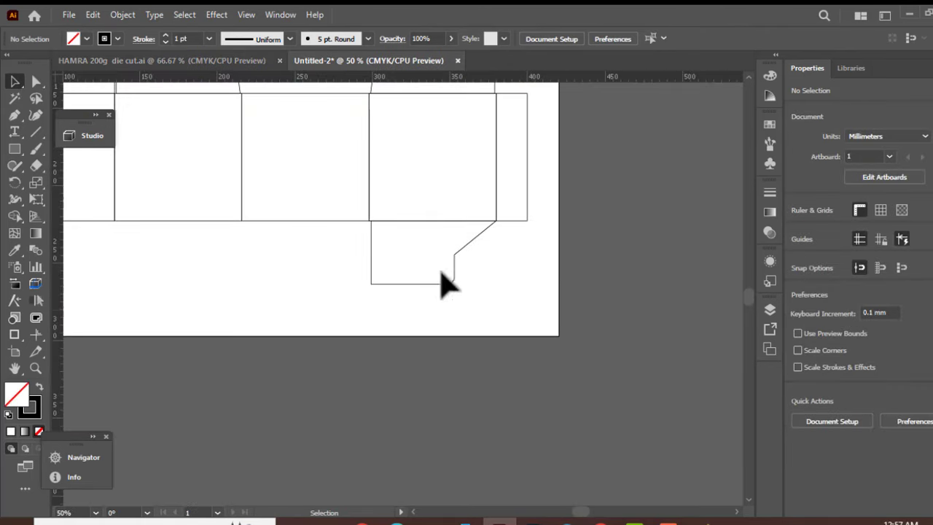
left_click_drag(519, 309, 358, 240)
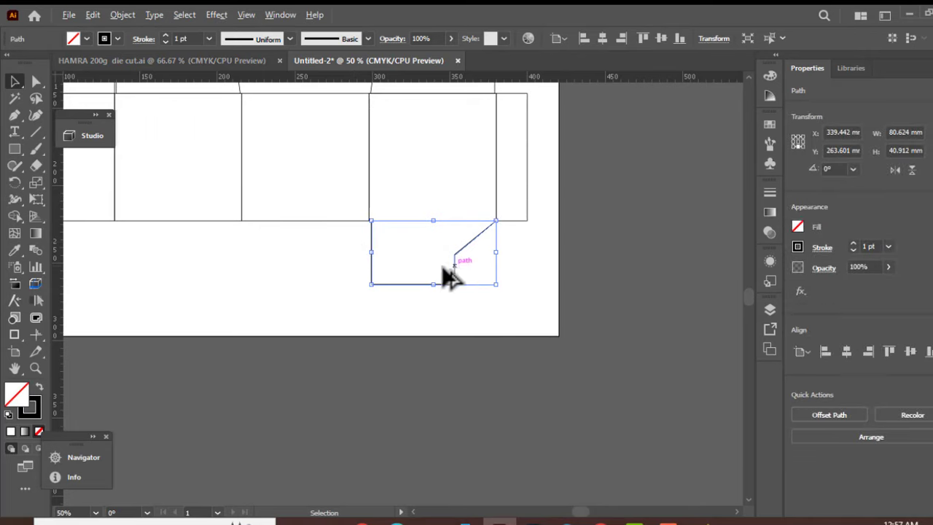
left_click_drag(444, 268, 202, 252)
Step: Reflect the copied bottom flap across the vertical axis so its angled edge faces the first panel, and deselect it
right_click(200, 271)
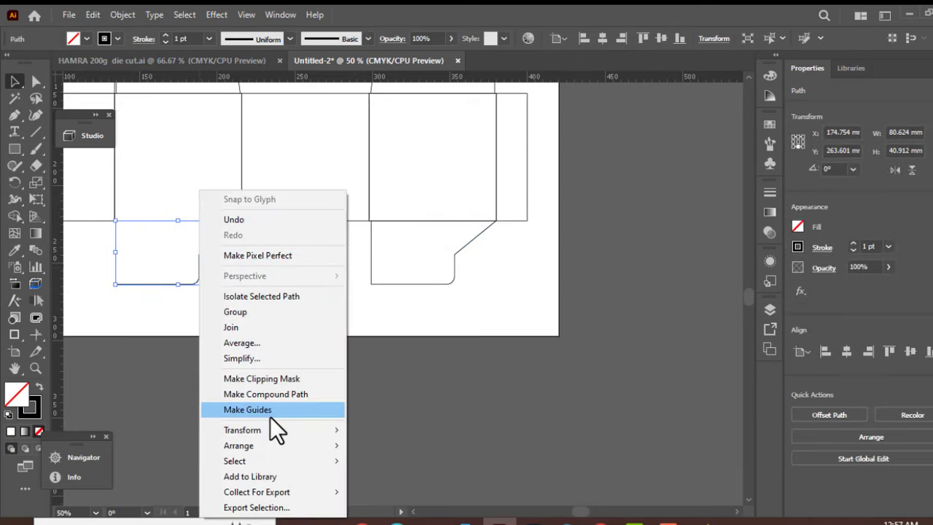
mouse_move(265, 426)
left_click(400, 360)
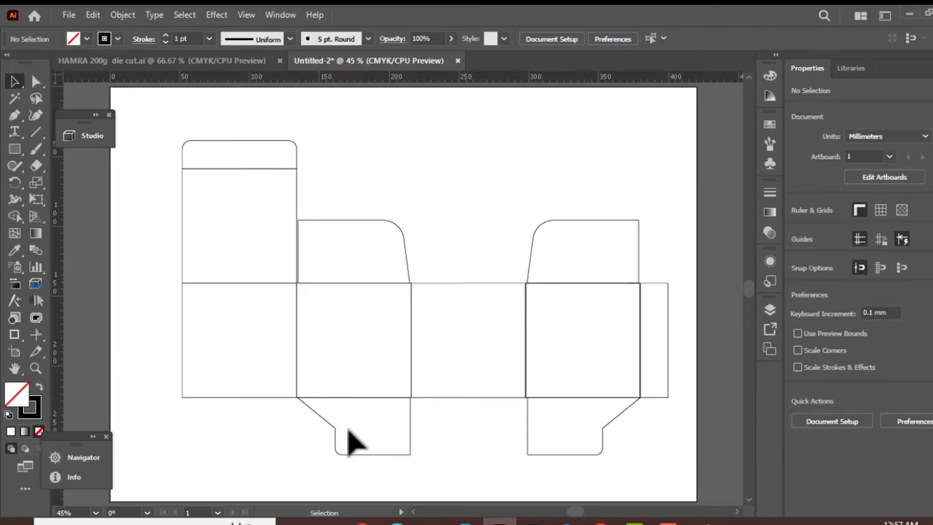
Step: Compare the template's bottom flaps with the HAMRA 200g die cut.ai document and examine the reference's notched flap under the first panel
left_click(222, 62)
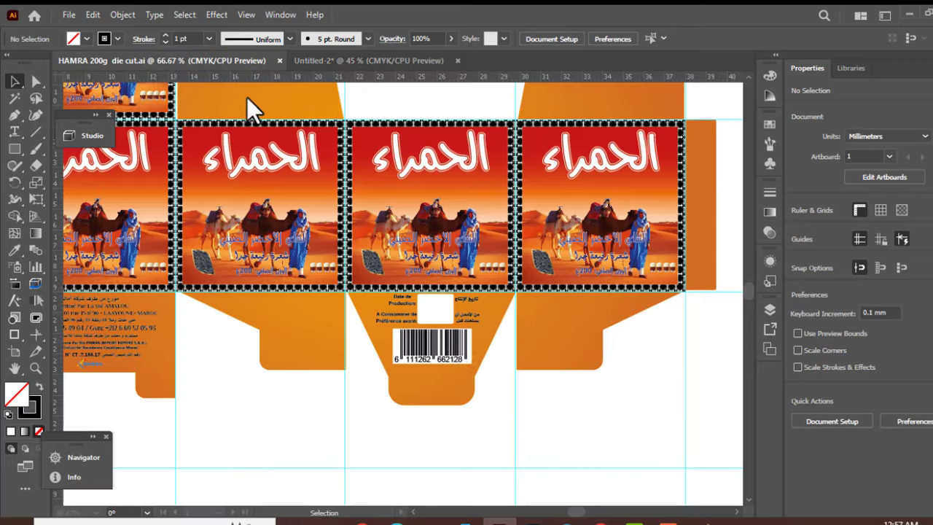
key("ctrl+minus")
key("ctrl+minus")
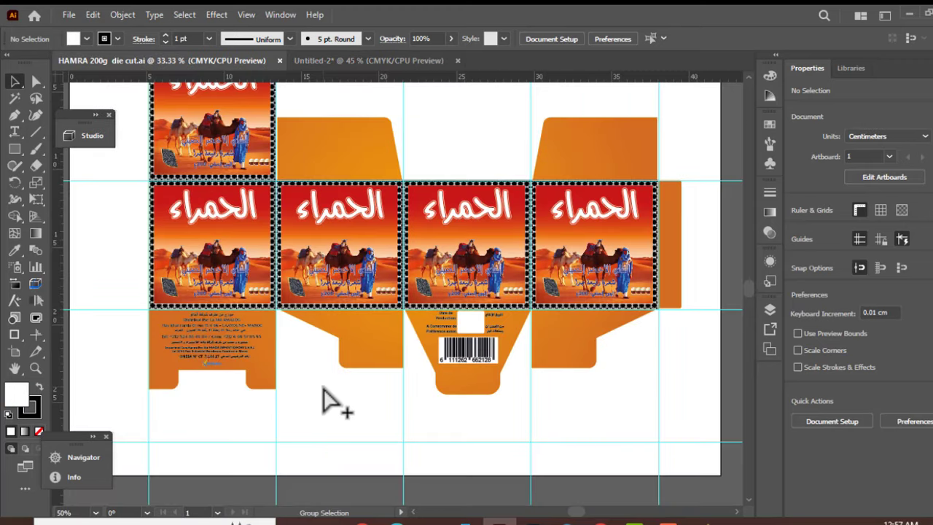
scroll(325, 397, "left", 2)
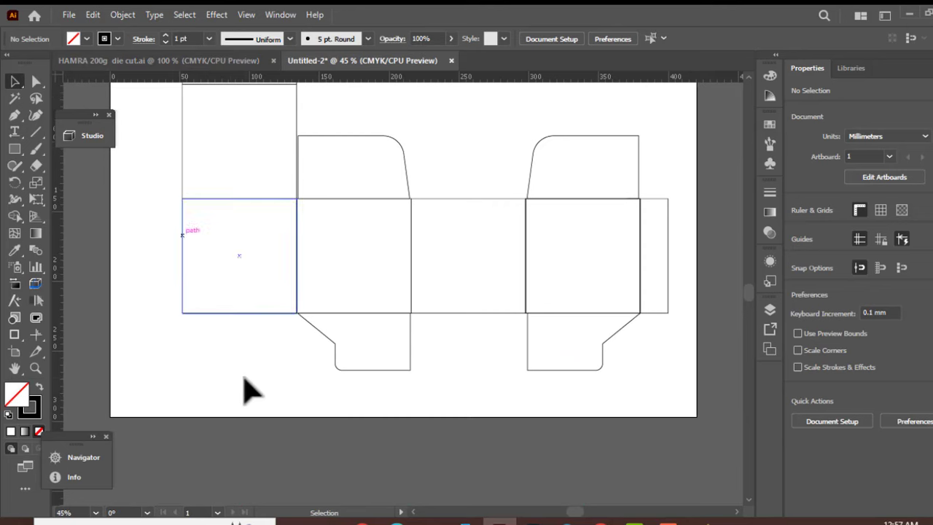
scroll(244, 318, "up", 1)
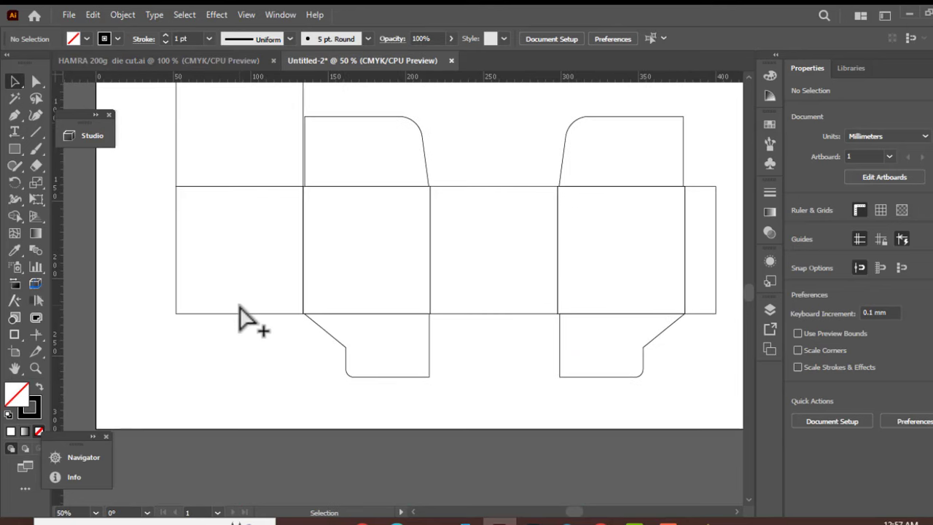
scroll(244, 321, "down", 4)
left_click(239, 63)
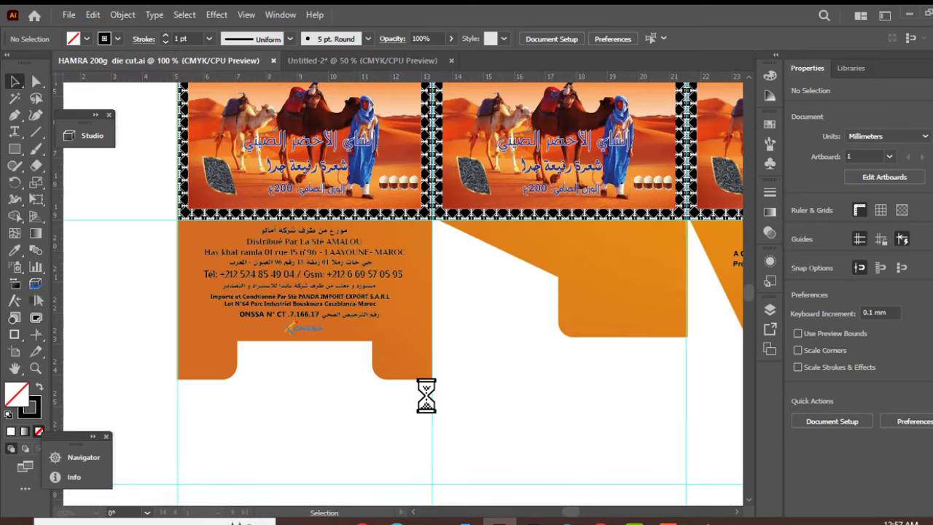
left_click(362, 61)
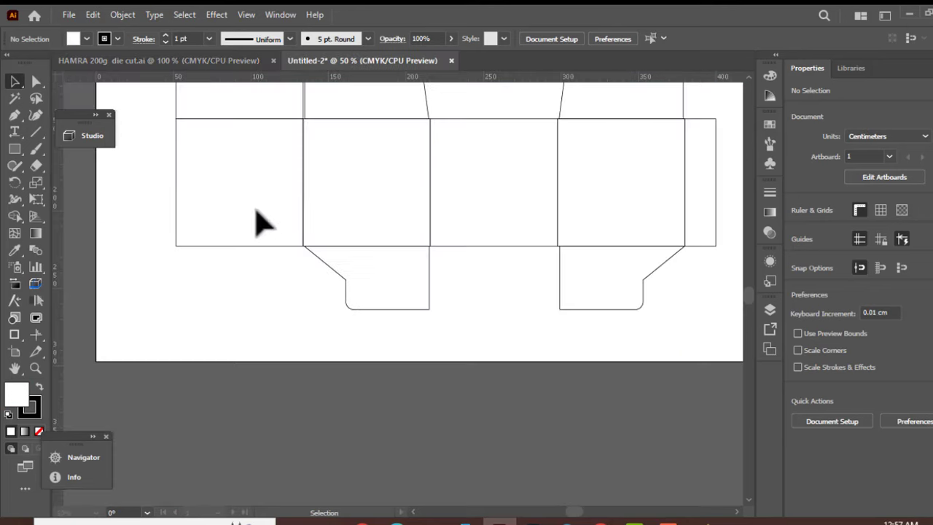
left_click(199, 60)
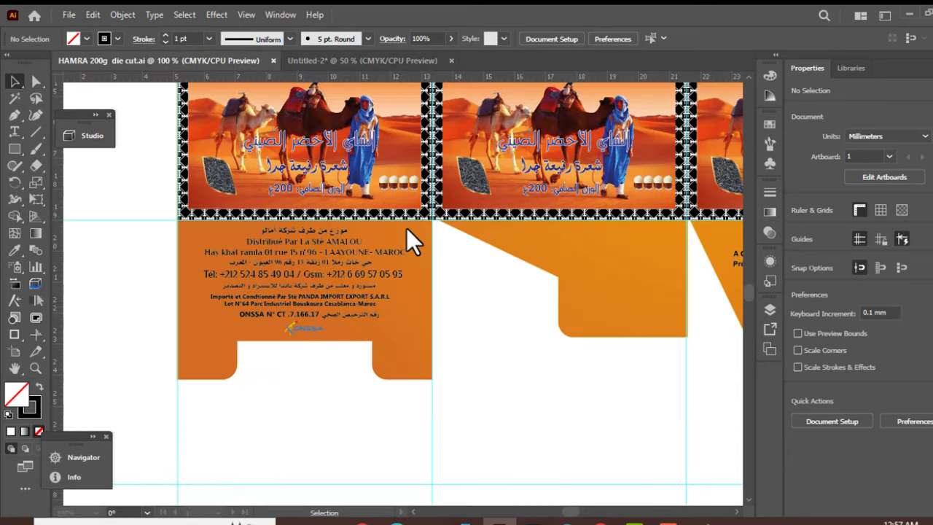
key("ctrl+plus")
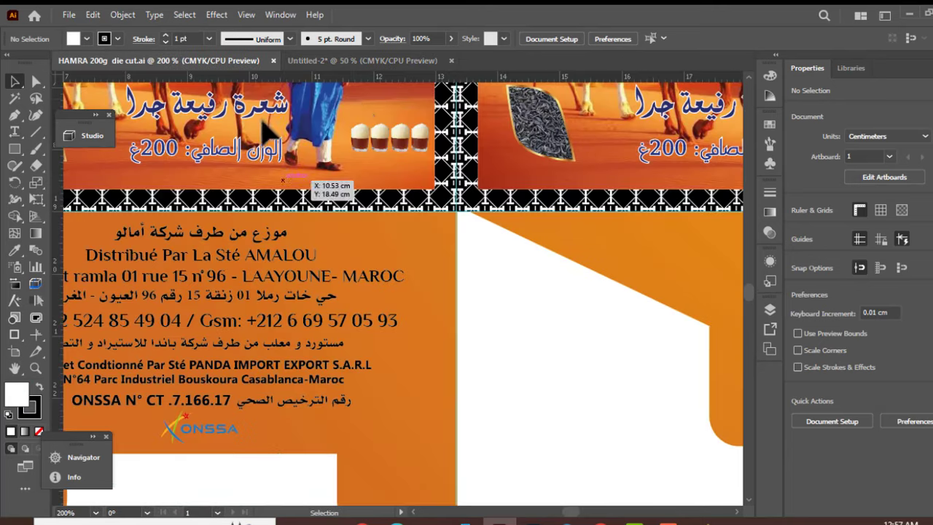
left_click(347, 61)
Step: Draw a closed flap outline 82 mm wide and about 65 mm tall under the template's first panel, with a bottom notch about 41 by 20 mm
scroll(218, 292, "down", 1)
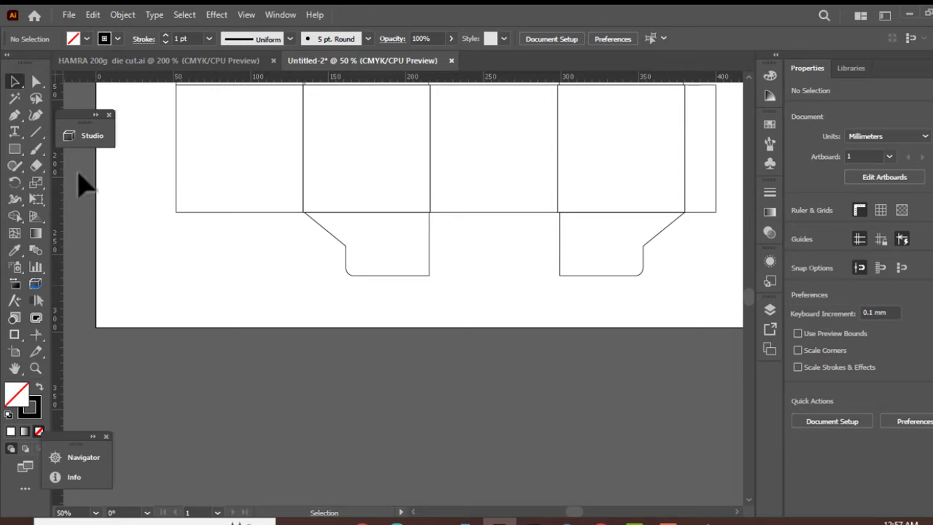
scroll(242, 261, "up", 2)
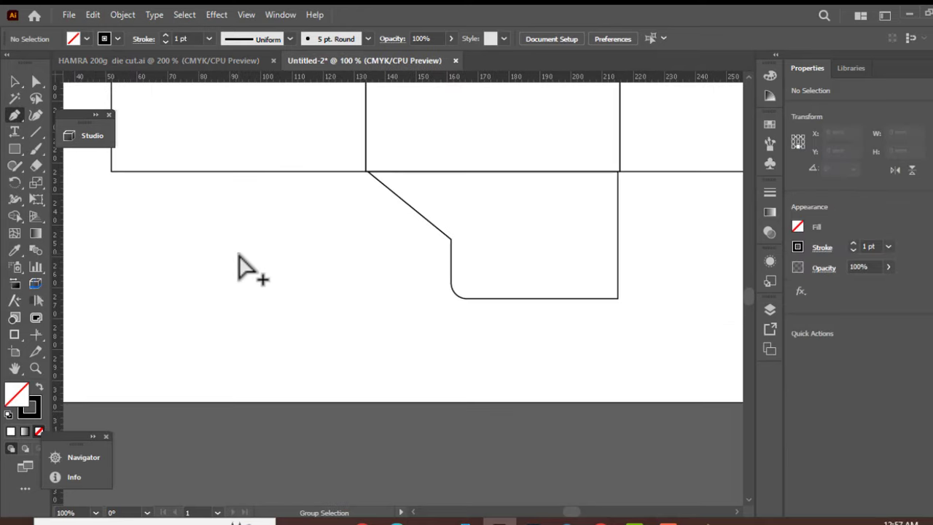
scroll(291, 281, "left", 3)
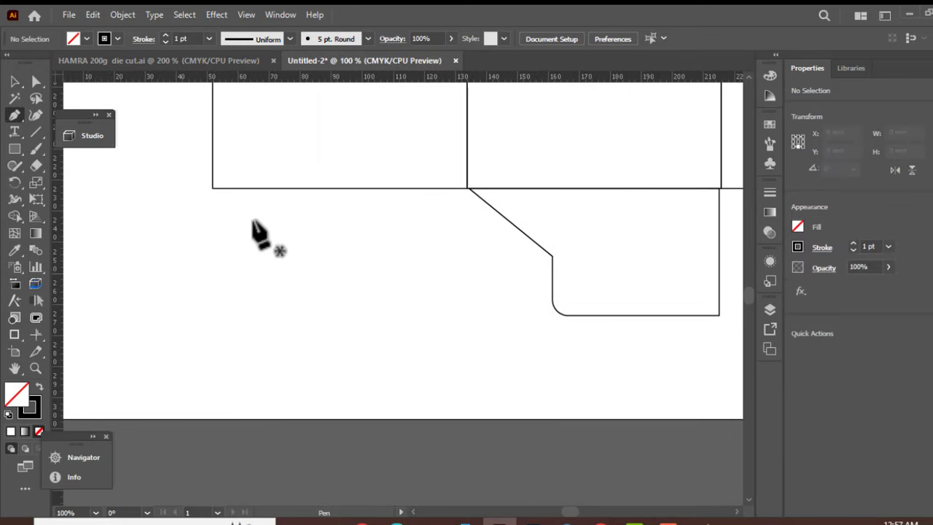
left_click(212, 188)
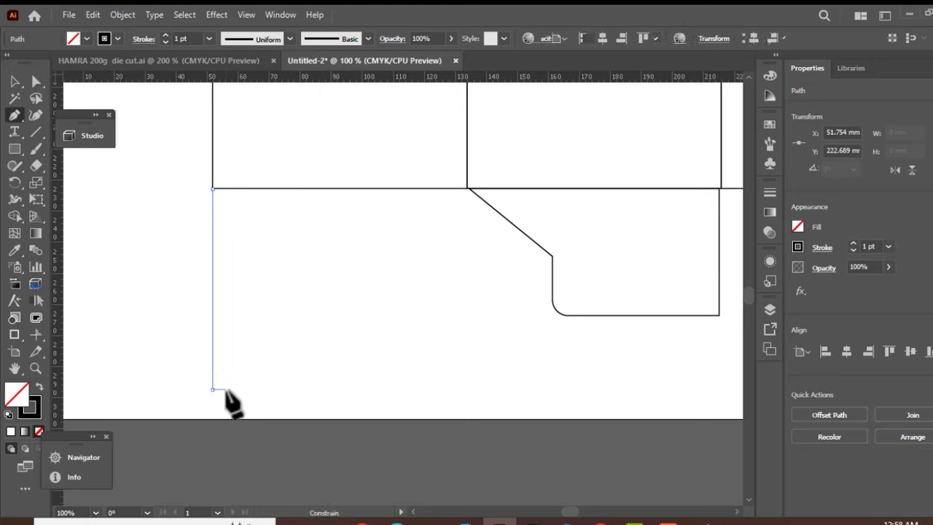
left_click(212, 388)
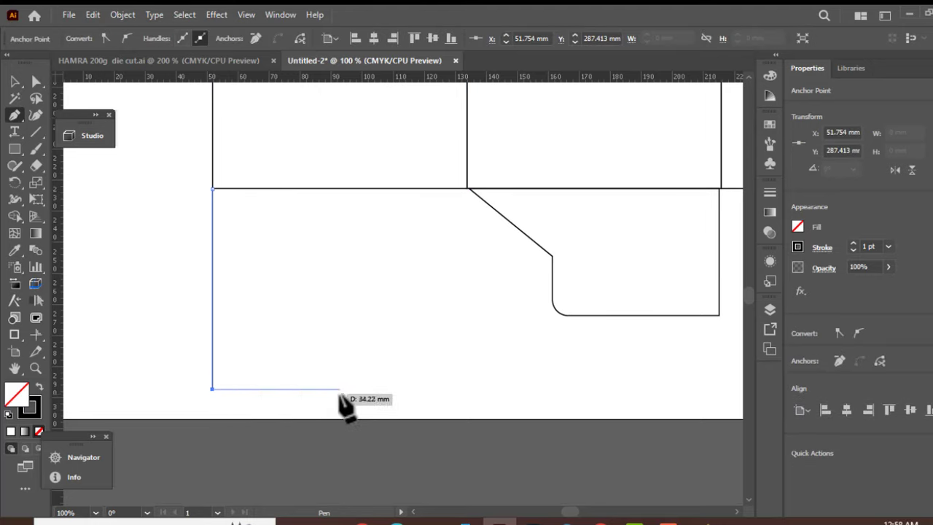
left_click(292, 388)
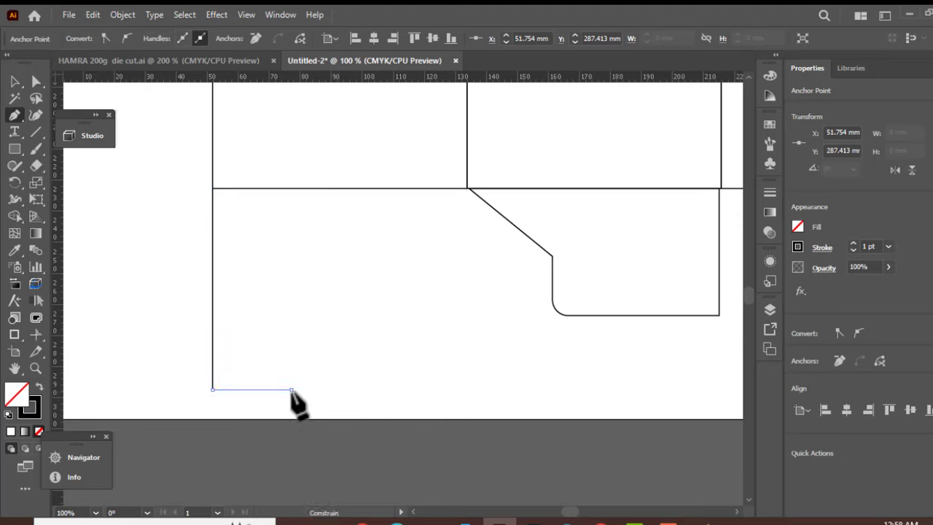
left_click(291, 327)
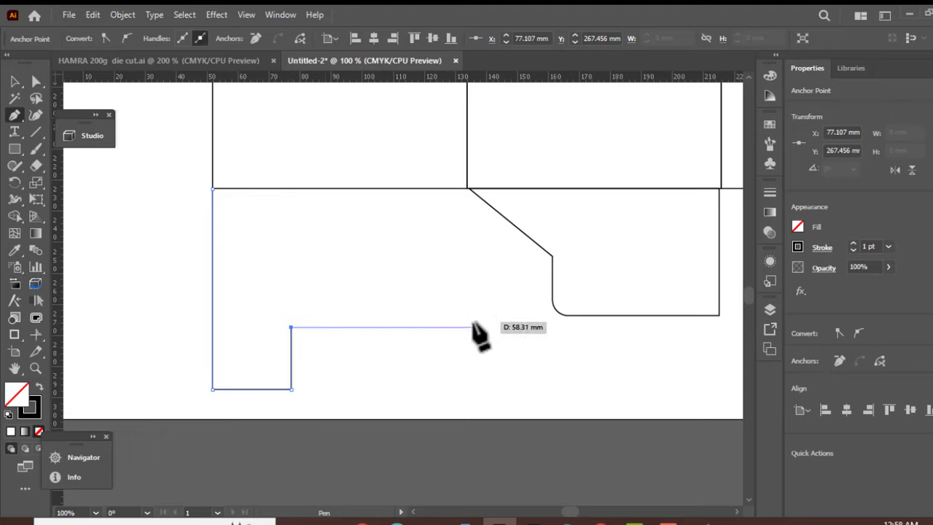
left_click(419, 328, "shift")
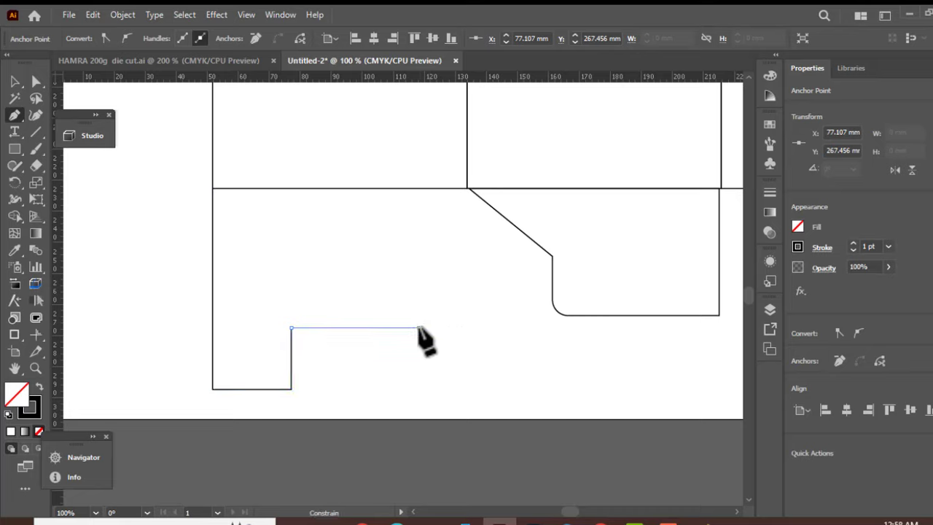
left_click(418, 388)
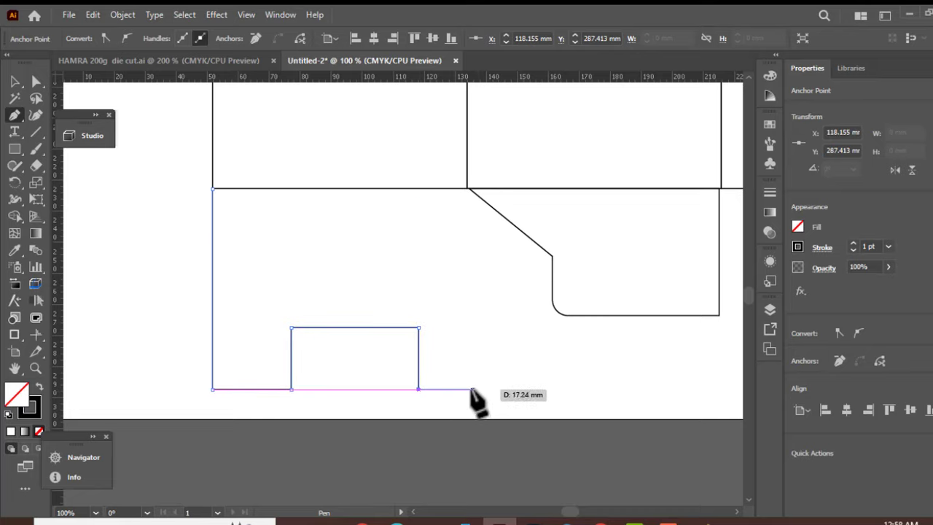
left_click(466, 389)
key("v")
left_click(429, 367)
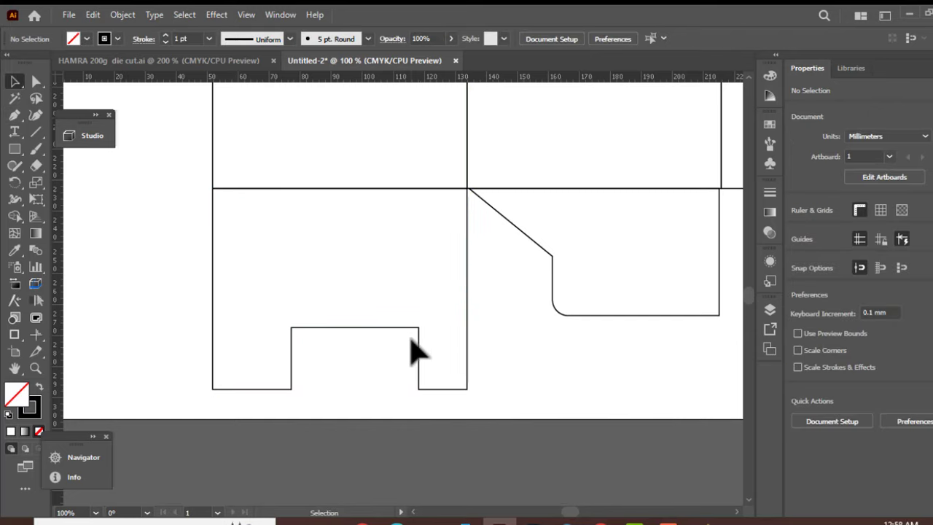
Step: Shift the notch in the first panel's bottom flap 4 mm left to centre it, and deselect the path
scroll(366, 334, "down", 2)
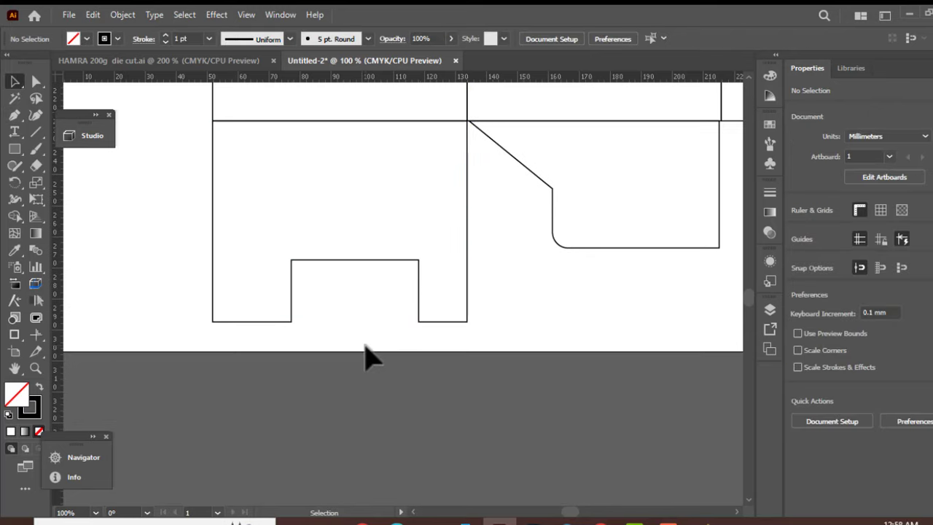
scroll(365, 340, "down", 1)
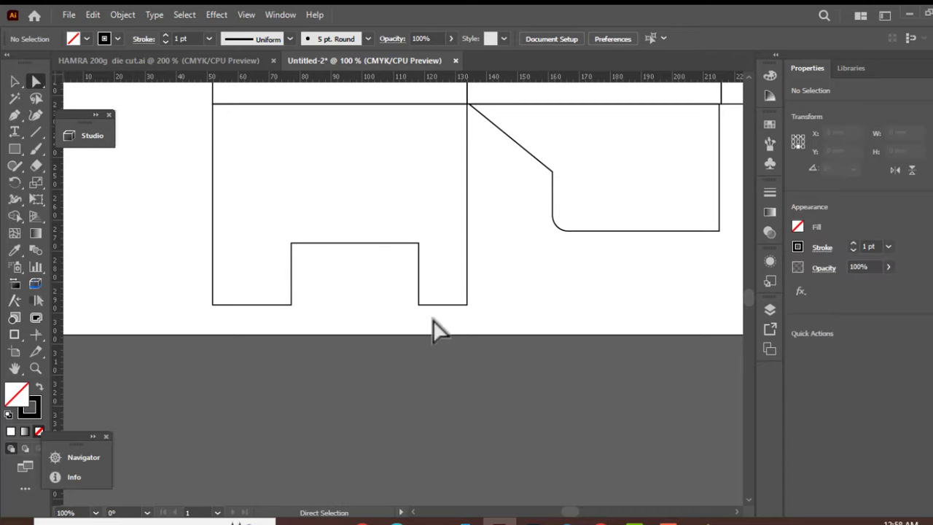
scroll(402, 325, "down", 2)
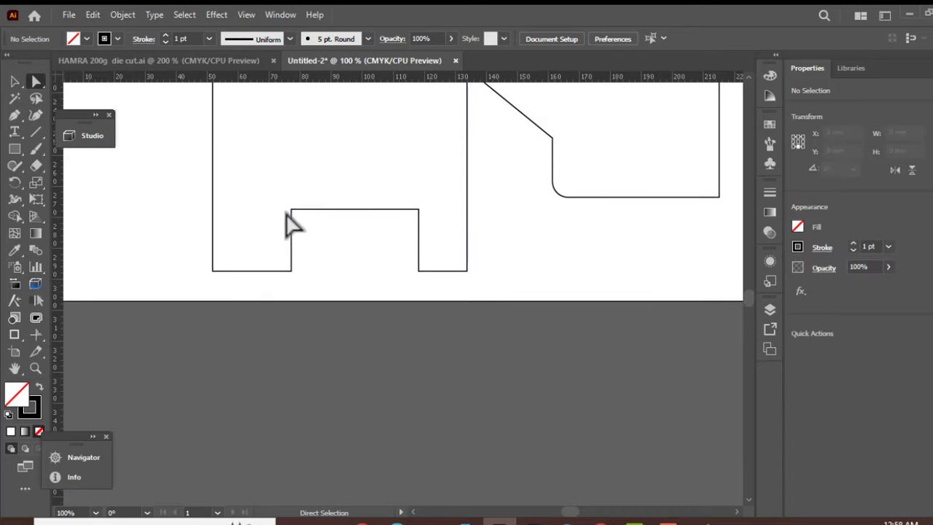
left_click_drag(261, 182, 430, 299)
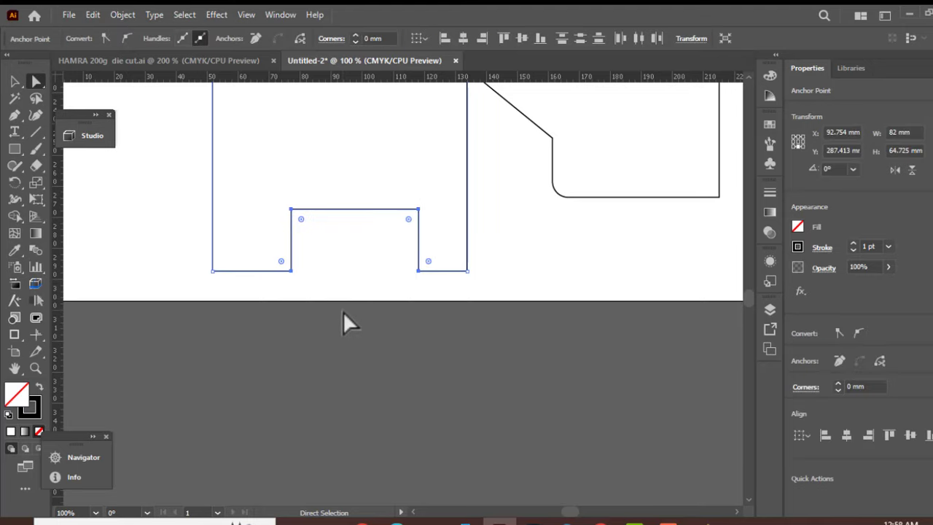
key("Left")
key("Left")
key("Left")
key("Left")
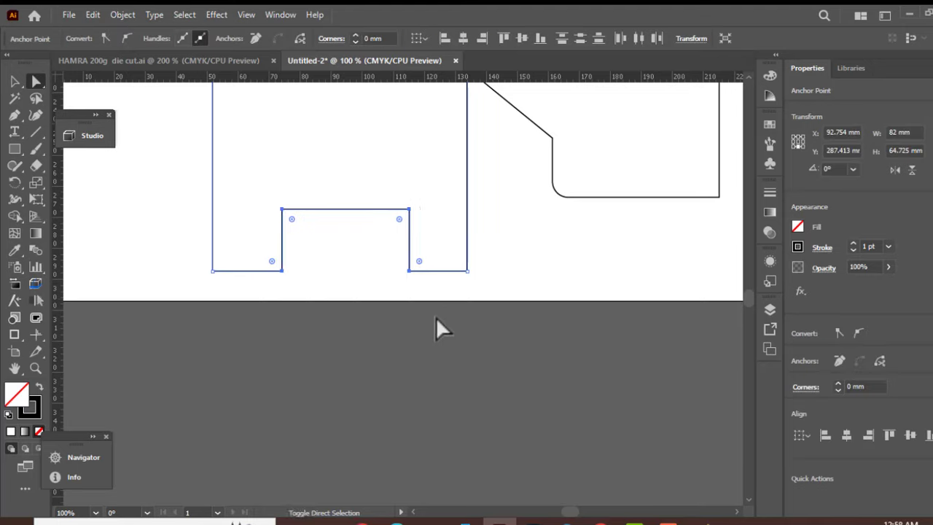
left_click(500, 358)
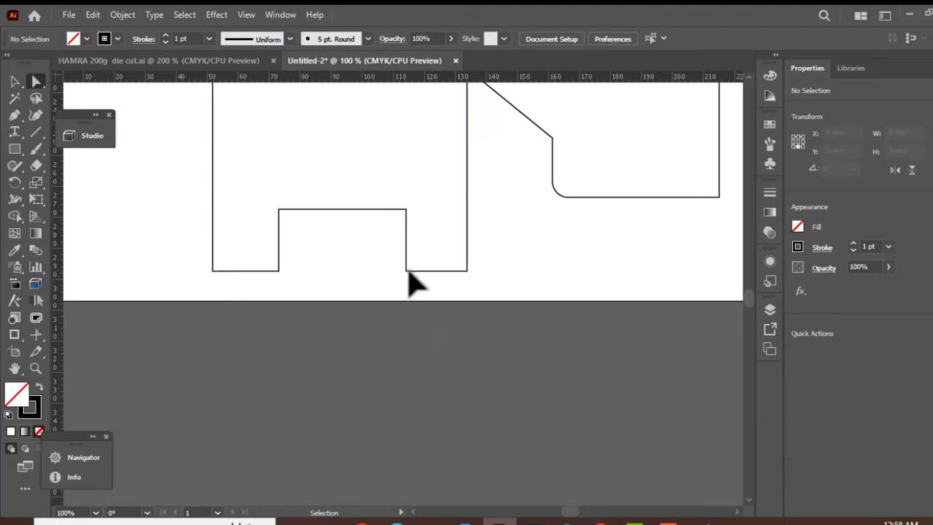
Step: Round the two lower corners beside the notch, the right one to about 5 mm and the left one to match, and deselect the flap
key("ctrl+minus")
key("ctrl+plus")
key("ctrl+plus")
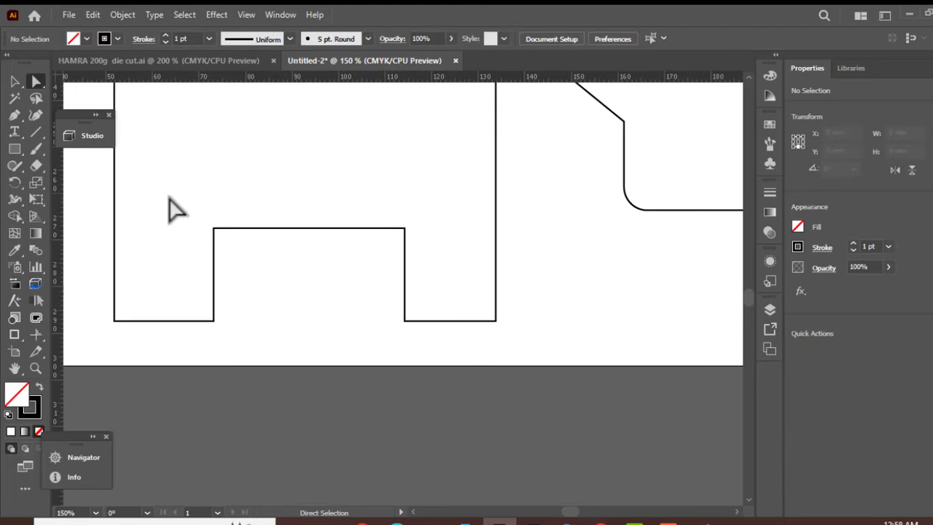
left_click_drag(365, 275, 440, 351)
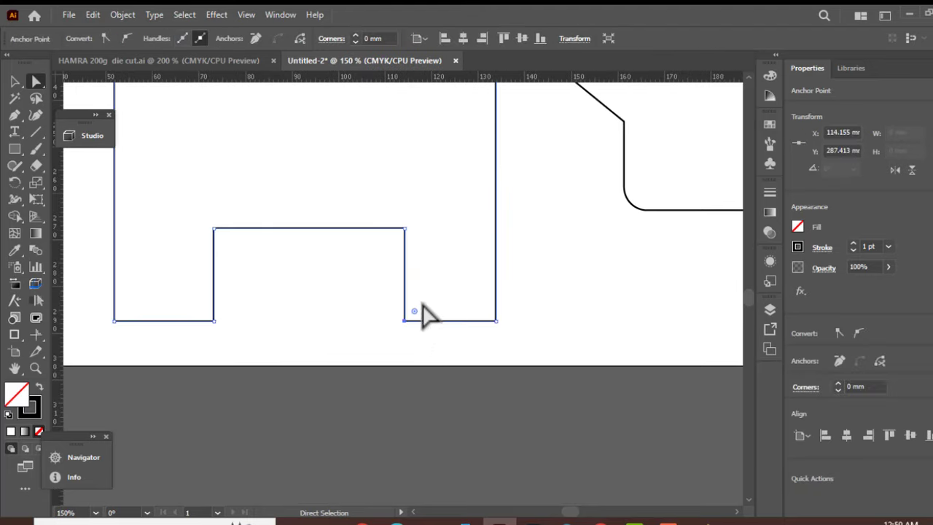
left_click_drag(413, 315, 427, 299)
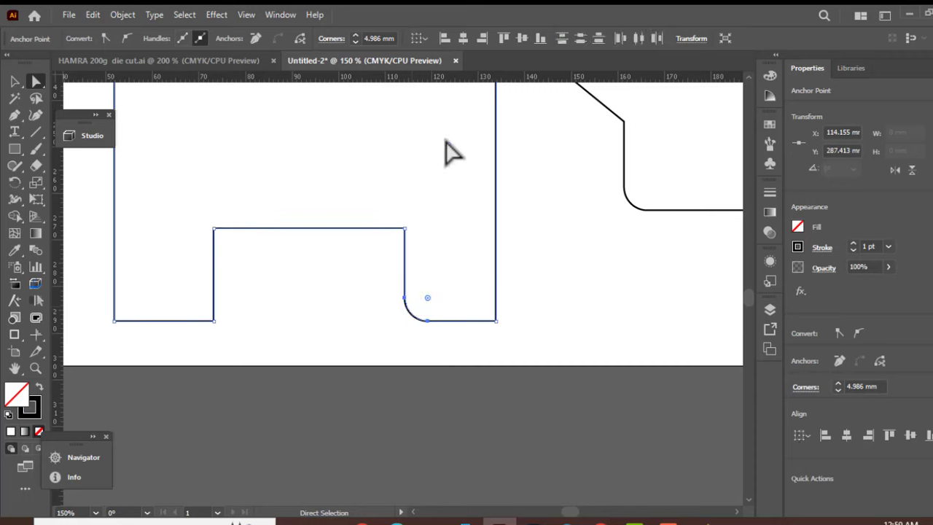
left_click_drag(287, 277, 203, 334)
left_click(372, 38)
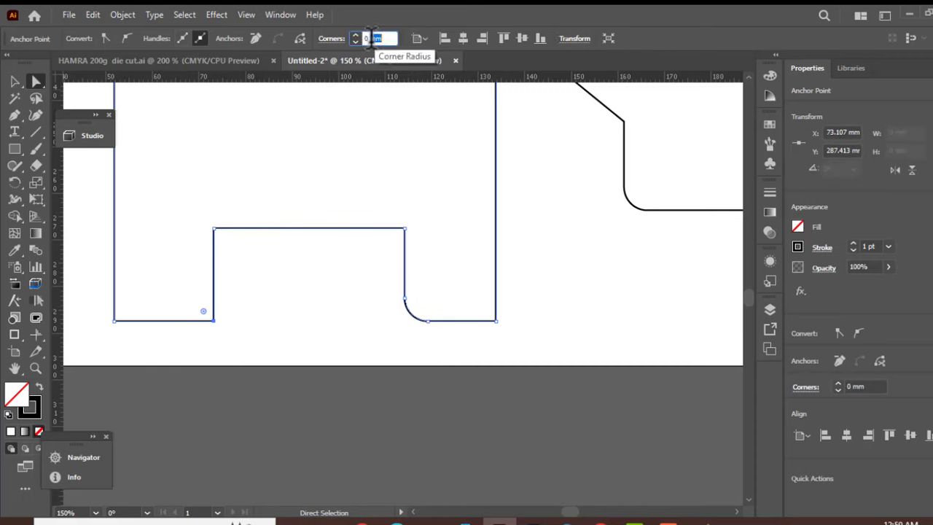
left_click(363, 187)
key("ctrl+minus")
key("ctrl+minus")
scroll(394, 259, "right", 5)
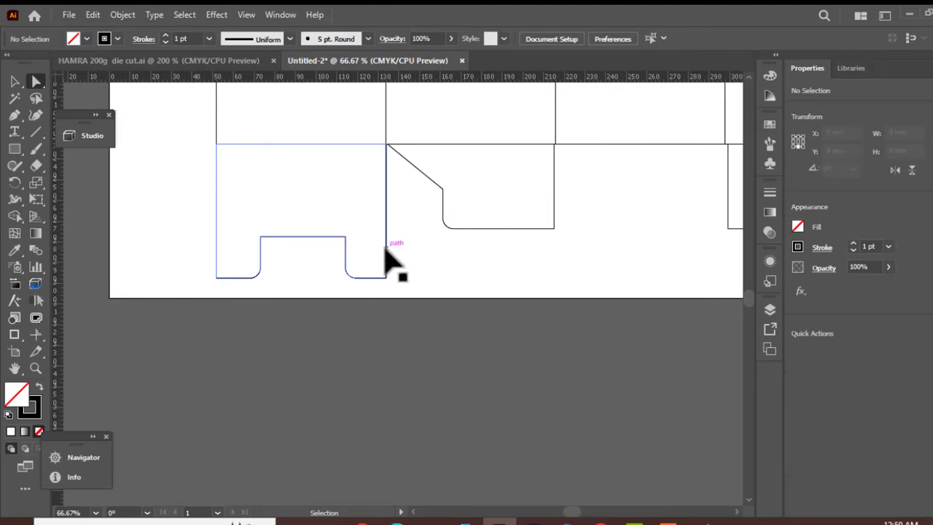
Step: Examine the tapered barcode flap under the third panel in HAMRA 200g die cut.ai, including its angled sides and rounded lower corners
left_click(154, 61)
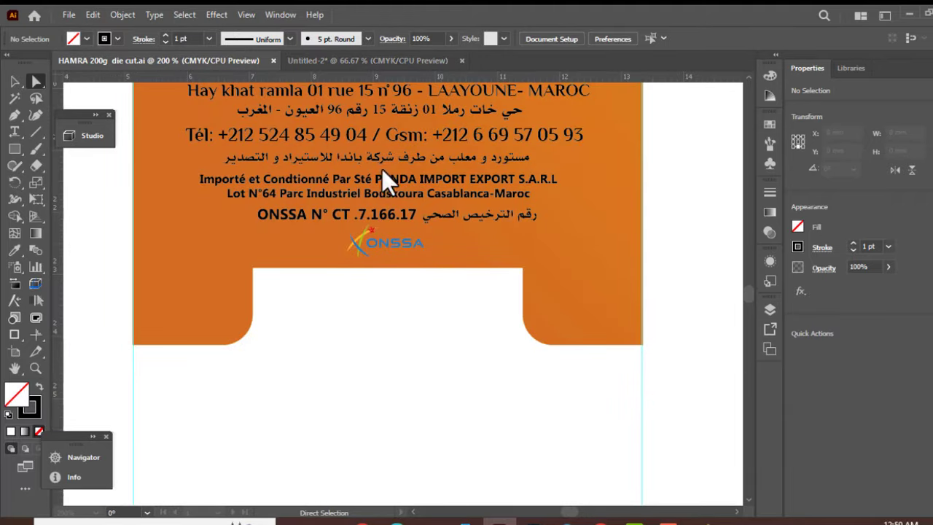
key("ctrl+minus")
key("ctrl+minus")
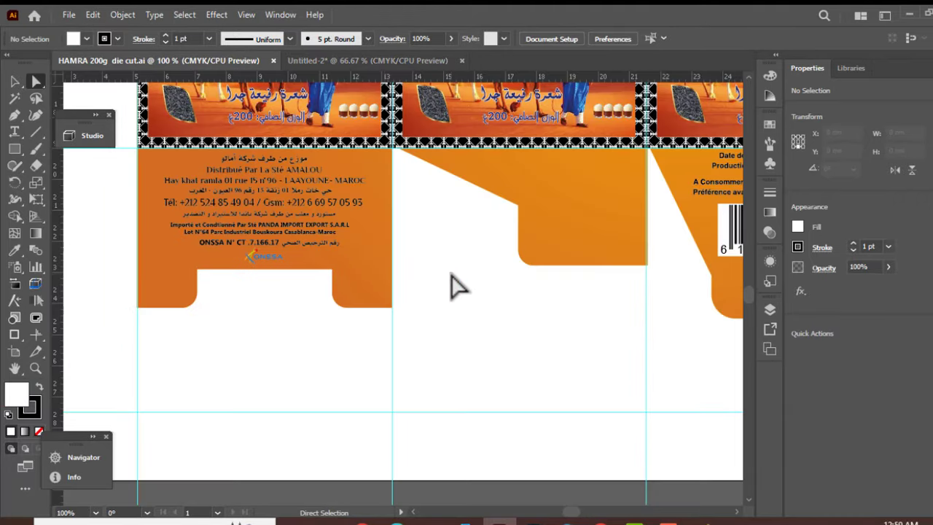
key("ctrl+plus")
scroll(454, 281, "right", 4)
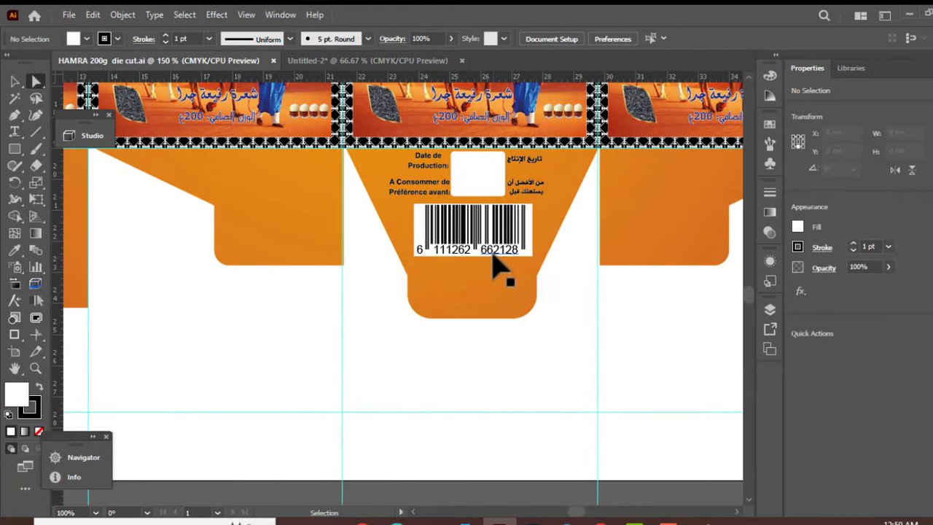
scroll(494, 266, "up", 2)
key("a")
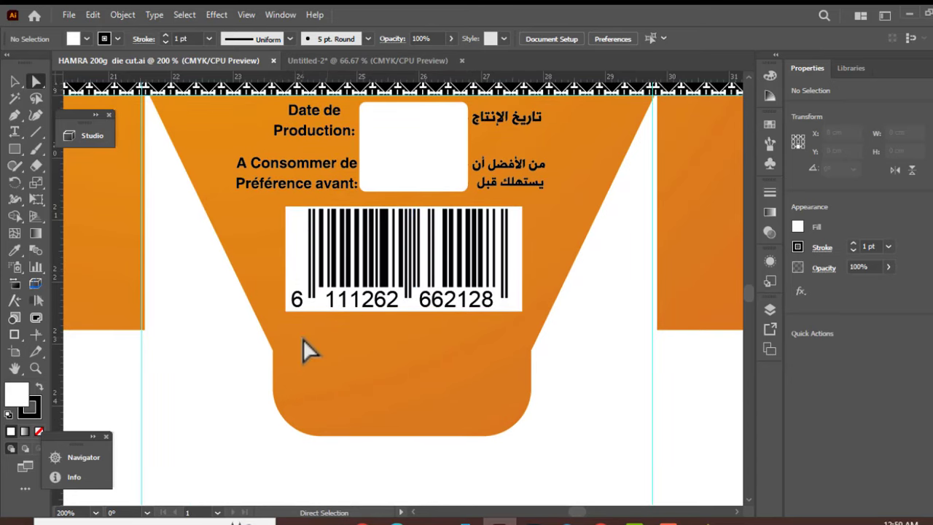
key("ctrl+minus")
key("ctrl+minus")
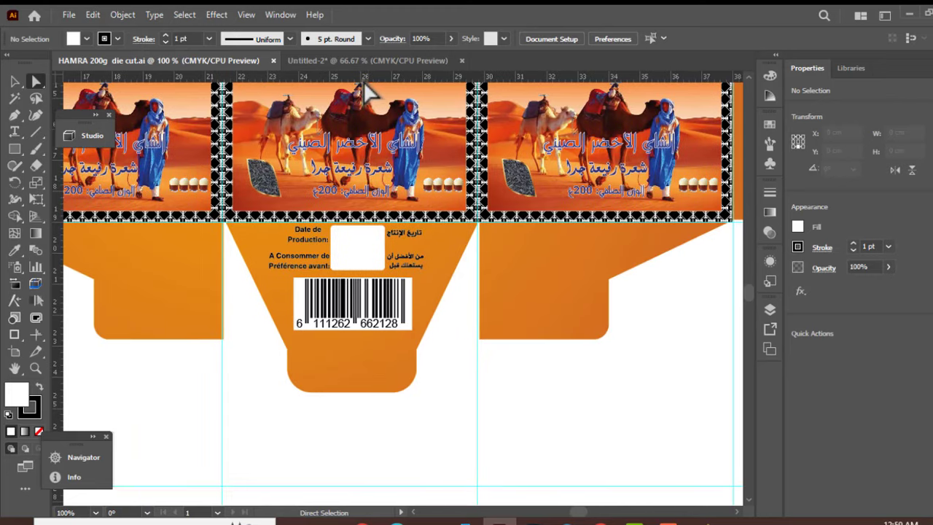
Step: Return to the template and place a copy of the third 82 mm panel square directly below the original
left_click(357, 64)
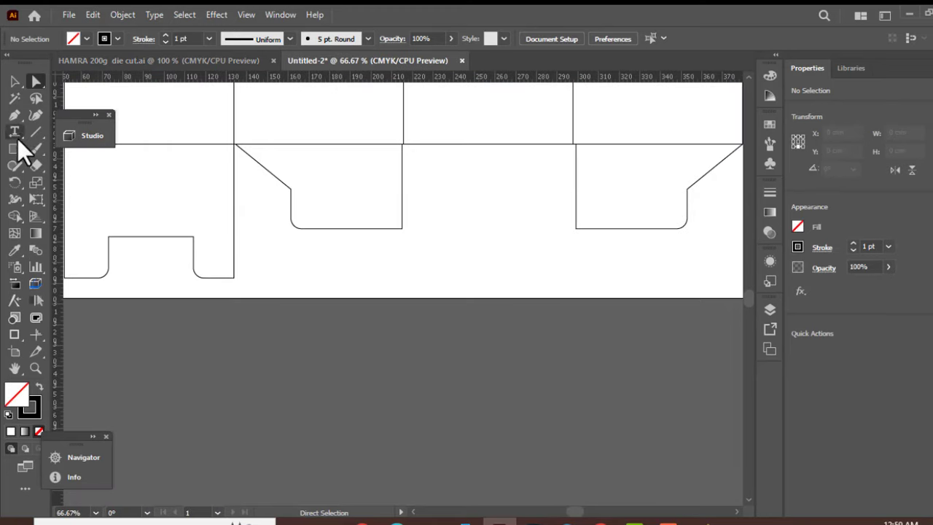
scroll(619, 237, "up", 3)
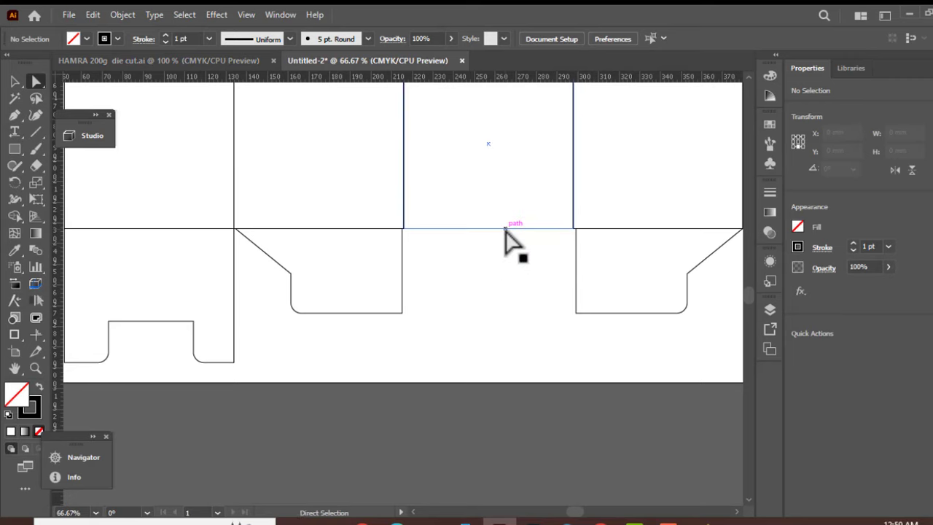
left_click(505, 230)
left_click(503, 229, "alt")
left_click(15, 81)
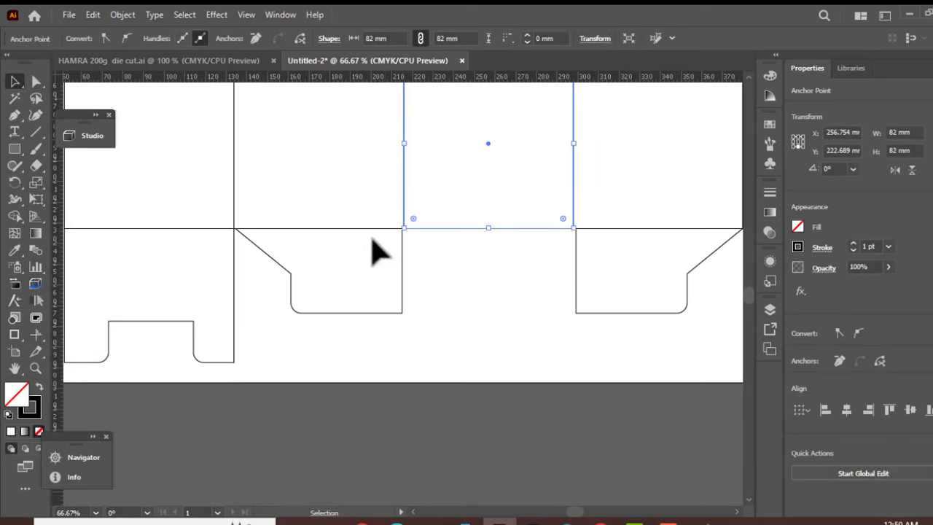
scroll(525, 236, "up", 1)
left_click(510, 252)
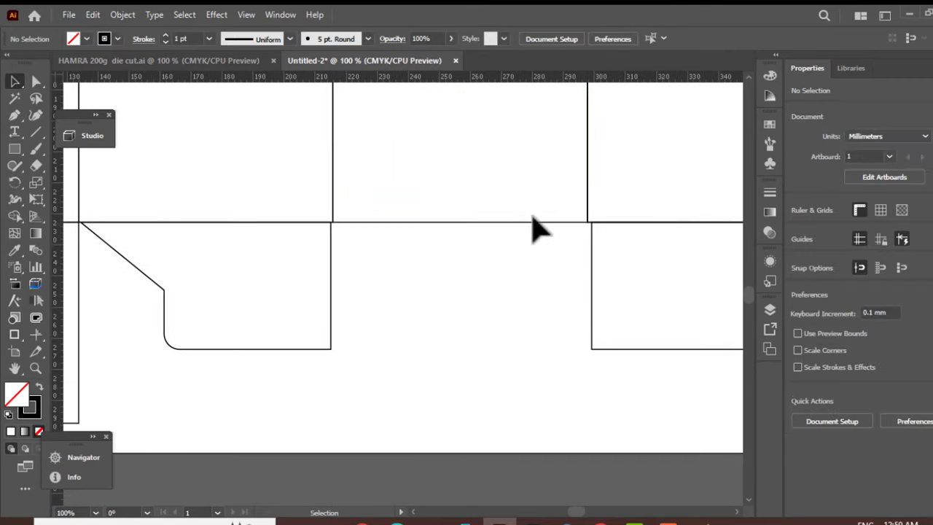
left_click_drag(521, 217, 510, 472)
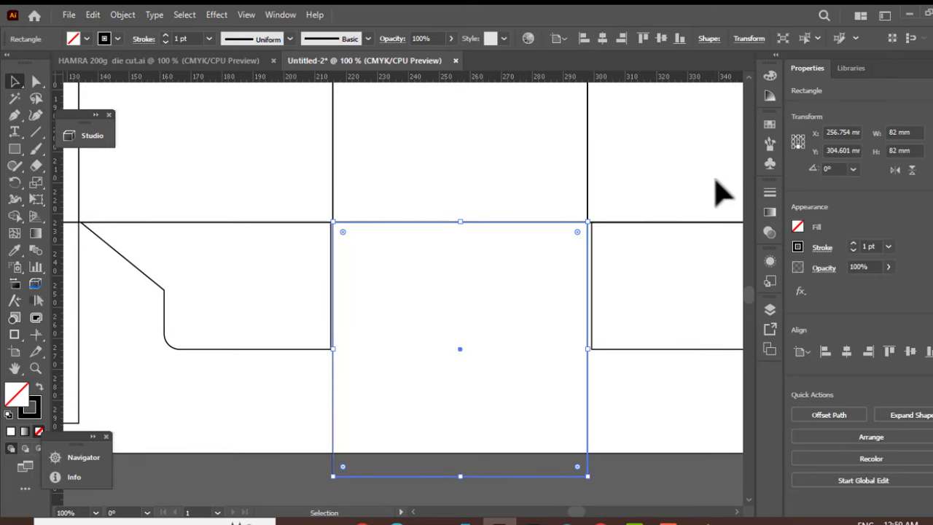
Step: Check the upper corner of the reference's tapered flap and set the copied square's width to 80 mm in the template
left_click(147, 64)
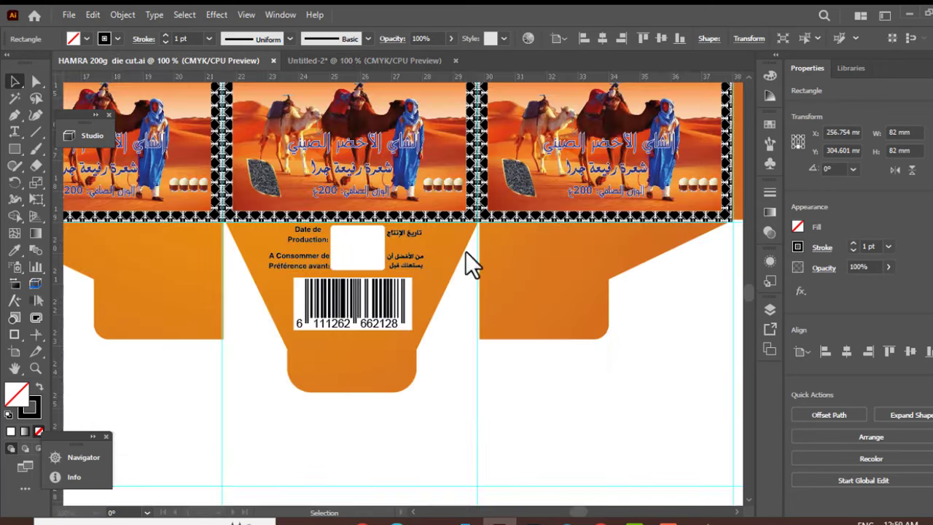
key("ctrl+=")
key("ctrl+=")
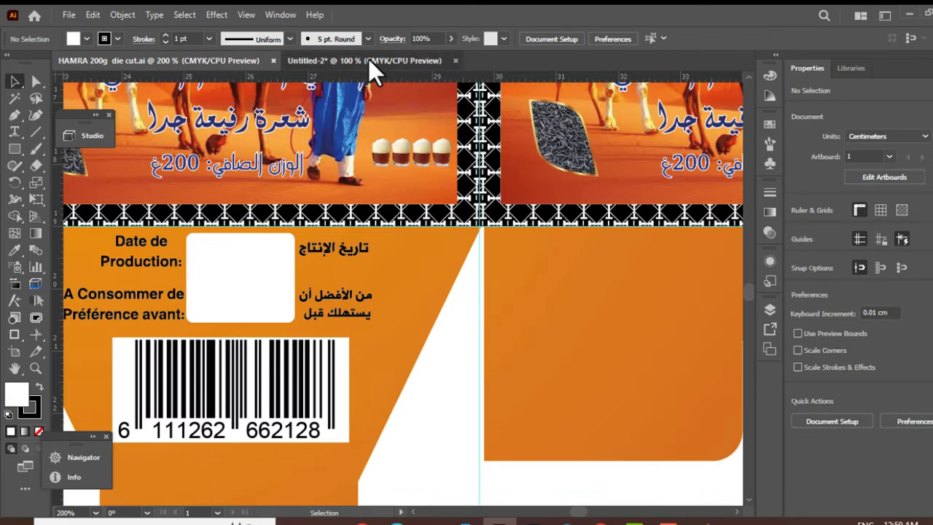
left_click(368, 60)
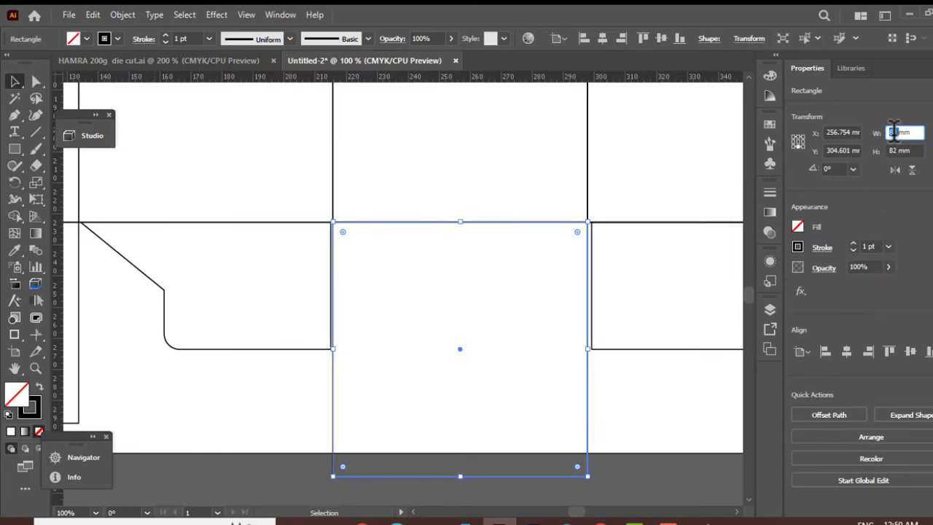
key("Return")
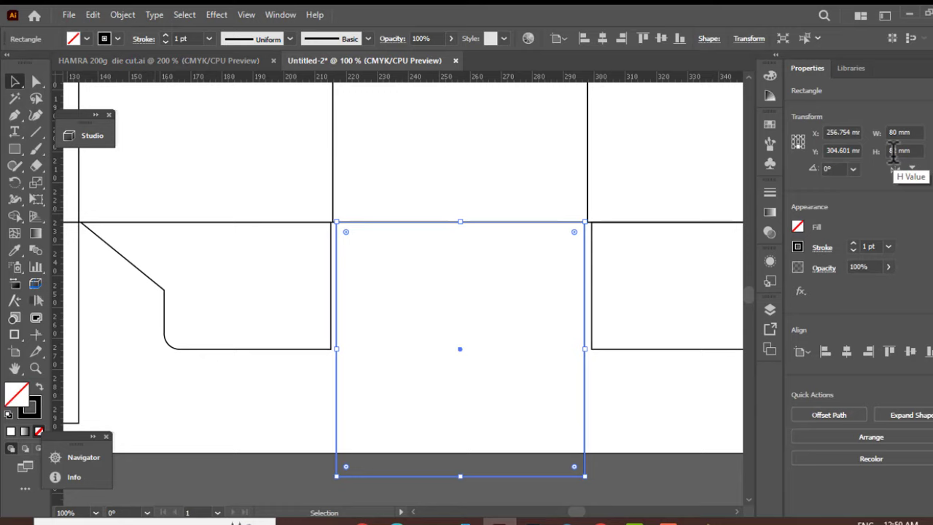
Step: Set the copied rectangle's reference point to its top centre and its height to 45 mm
left_click(656, 394)
scroll(496, 414, "down", 2)
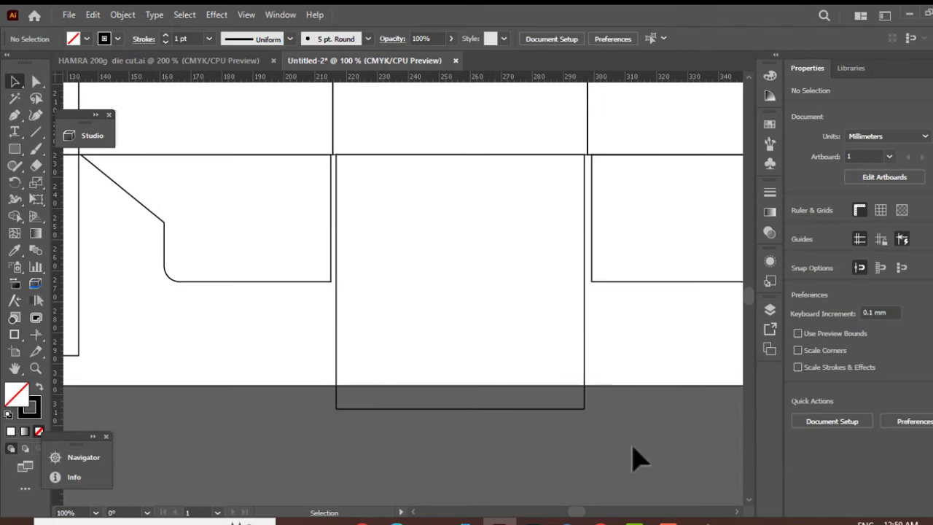
left_click_drag(622, 411, 275, 372)
left_click(617, 358)
left_click(588, 346)
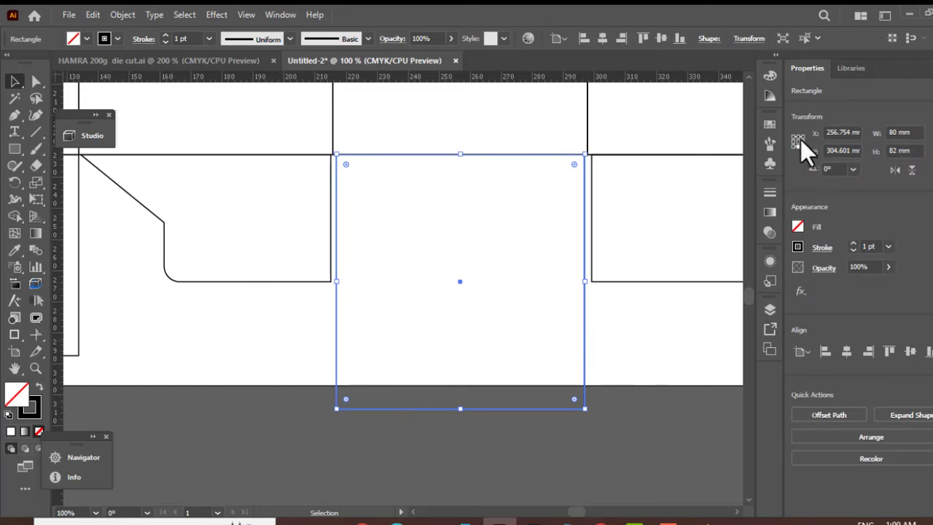
left_click(799, 138)
left_click(898, 150)
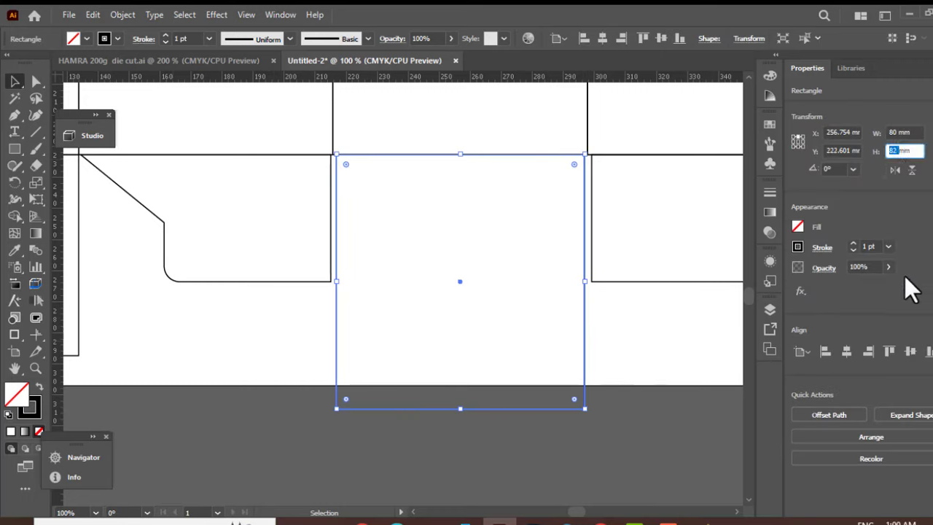
type("45")
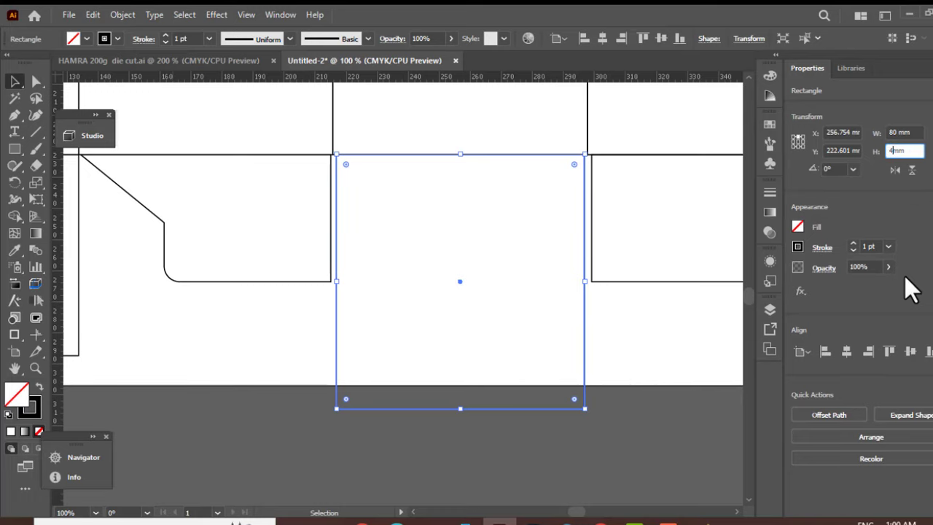
key("Return")
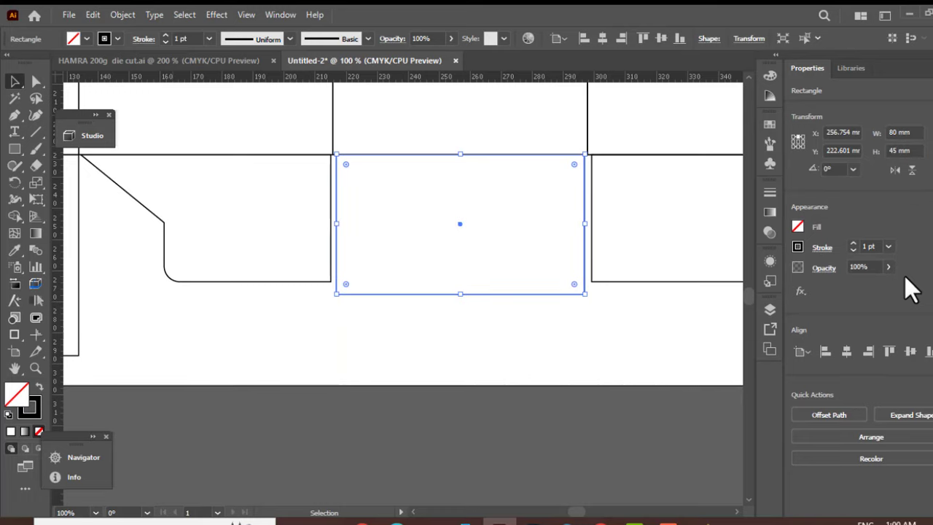
Step: Compare with the HAMRA 200g die cut reference and increase the flap rectangle's height to 50 mm and finally 55 mm
left_click(183, 63)
key("ctrl+Tab")
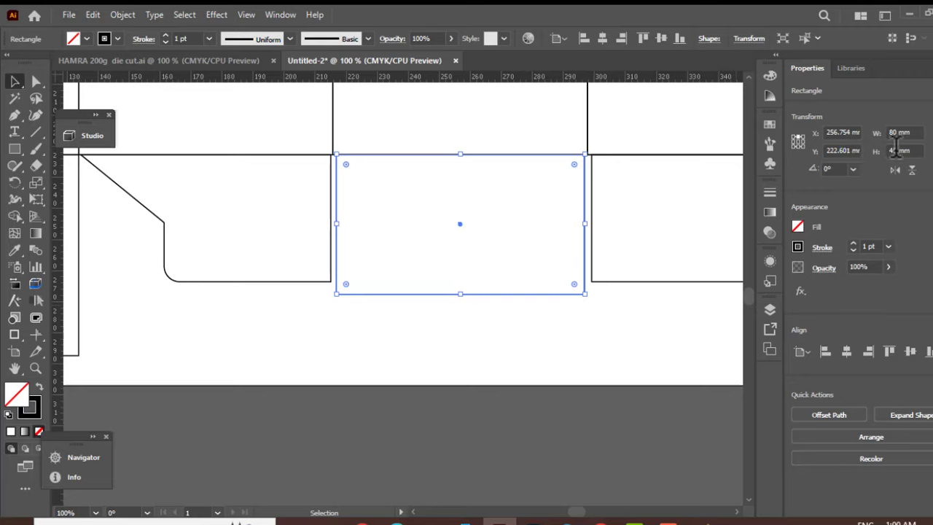
type("50")
key("Return")
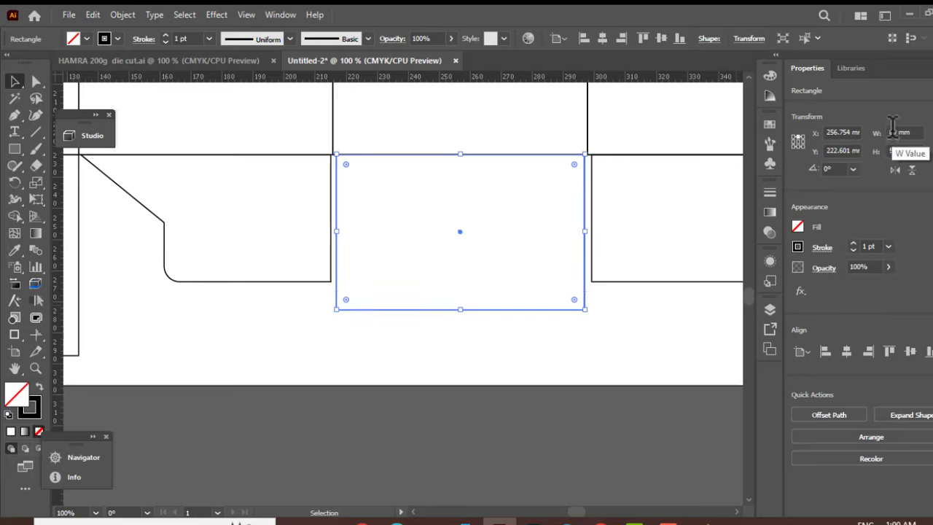
key("Return")
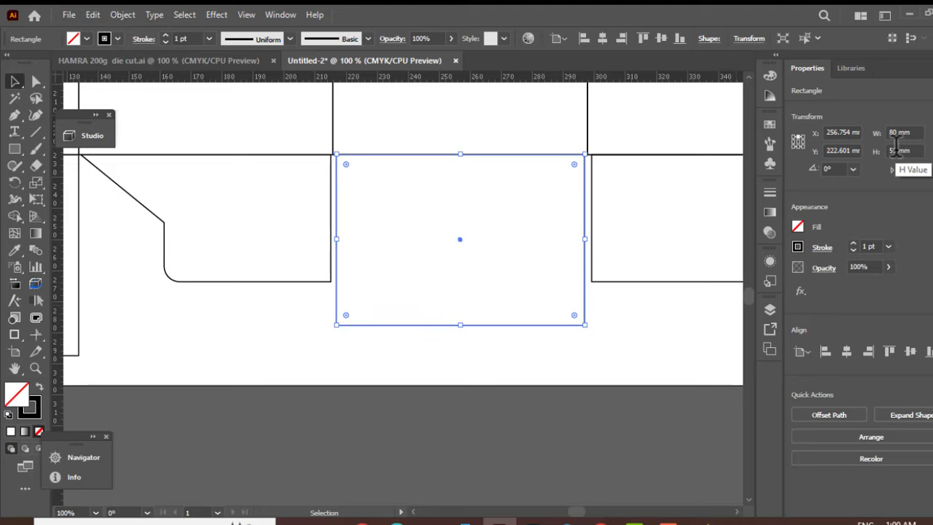
left_click(492, 361)
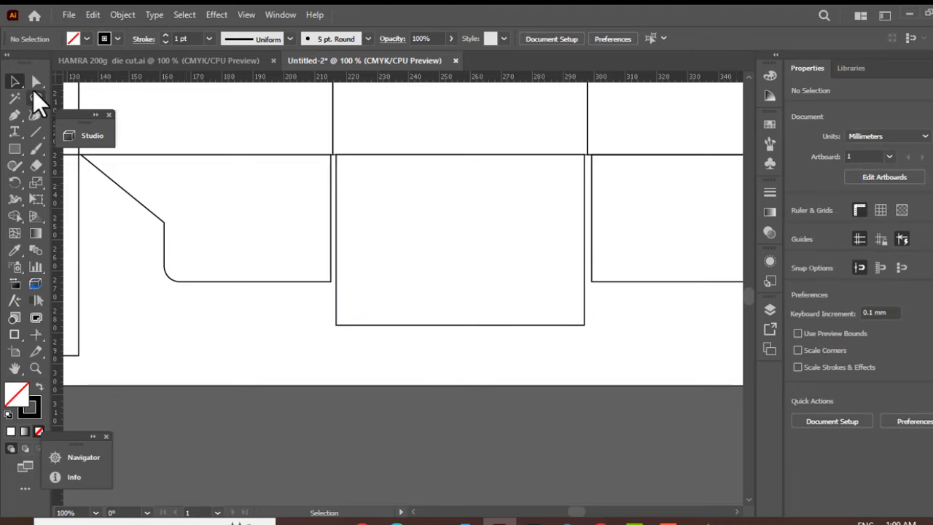
Step: Move only the lower-right anchor point of the third panel's bottom flap 10 mm inward to slant that side
left_click(34, 83)
scroll(525, 350, "up", 1)
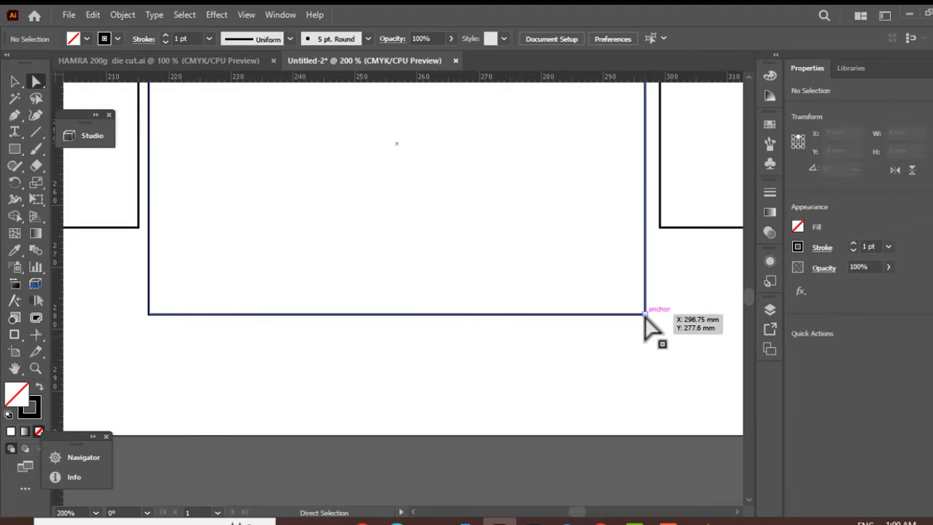
left_click(645, 314)
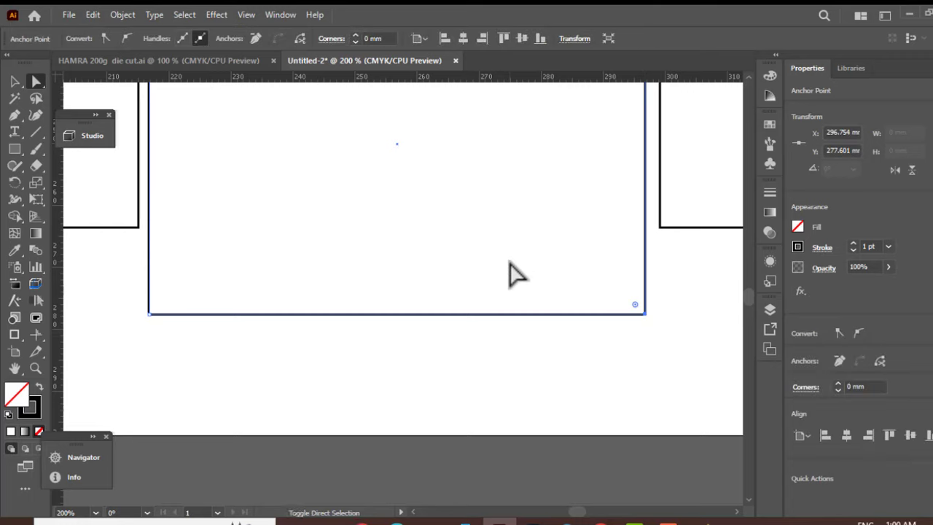
scroll(500, 267, "up", 1)
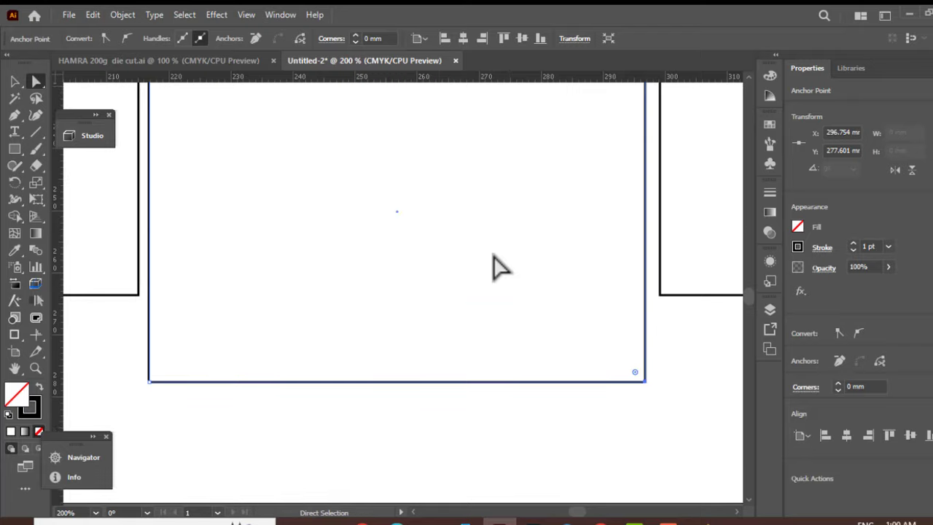
scroll(433, 308, "down", 1)
scroll(441, 310, "up", 1)
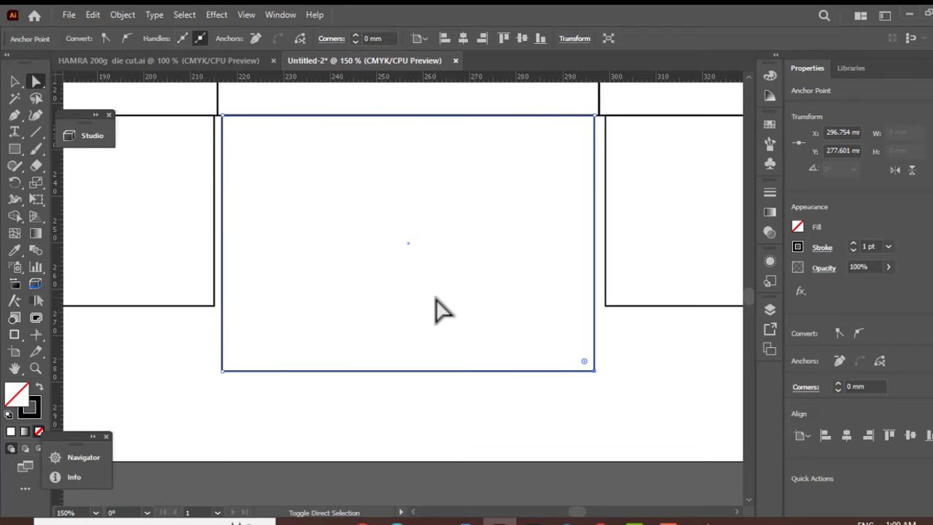
key("Left")
key("Left")
key("Left")
key("Left")
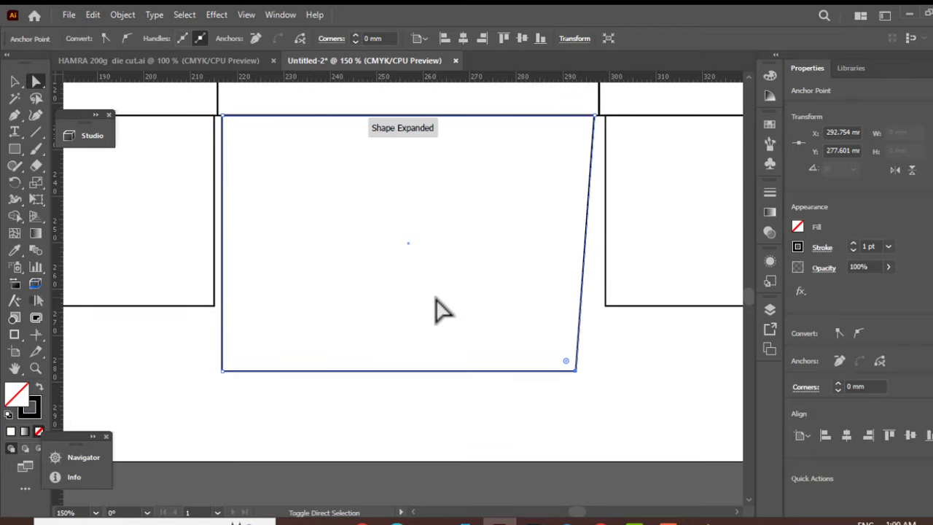
key("Left")
key("Left")
key("Left")
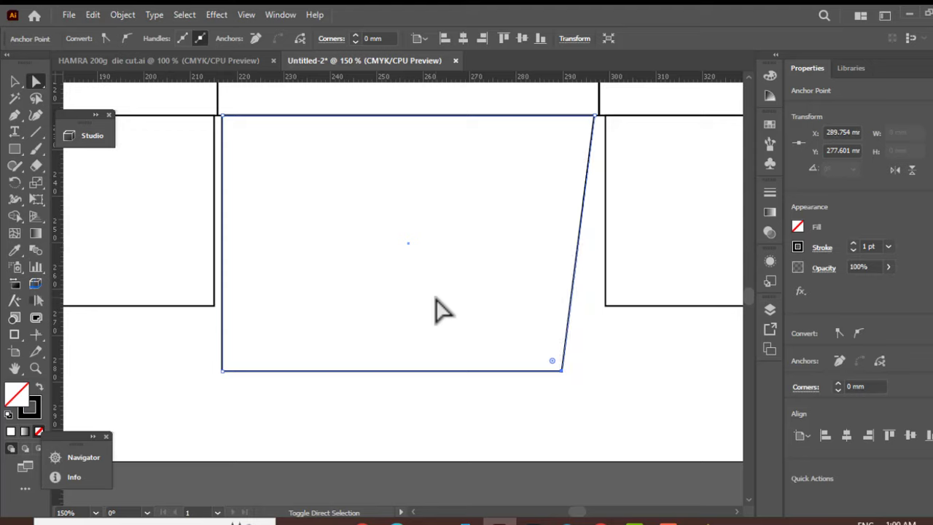
key("Left")
key("Left")
key("Left")
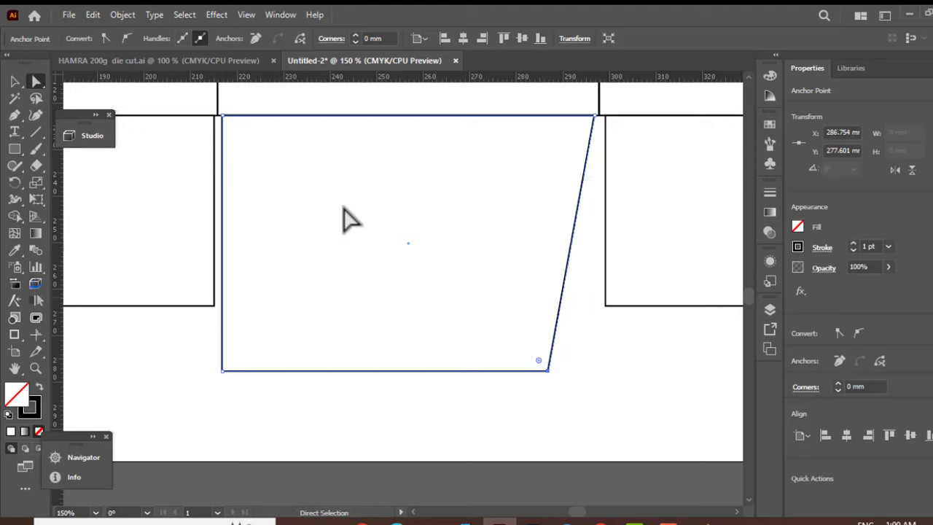
Step: Move the flap's lower-left anchor point 16 mm inward to slant the left side
left_click(222, 371)
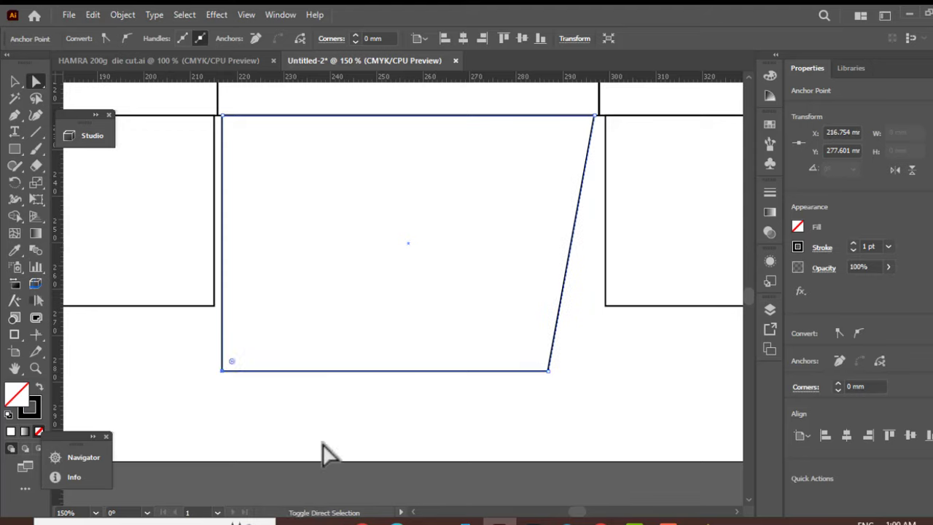
key("Right")
key("Right")
key("Right")
key("Right")
key("Right")
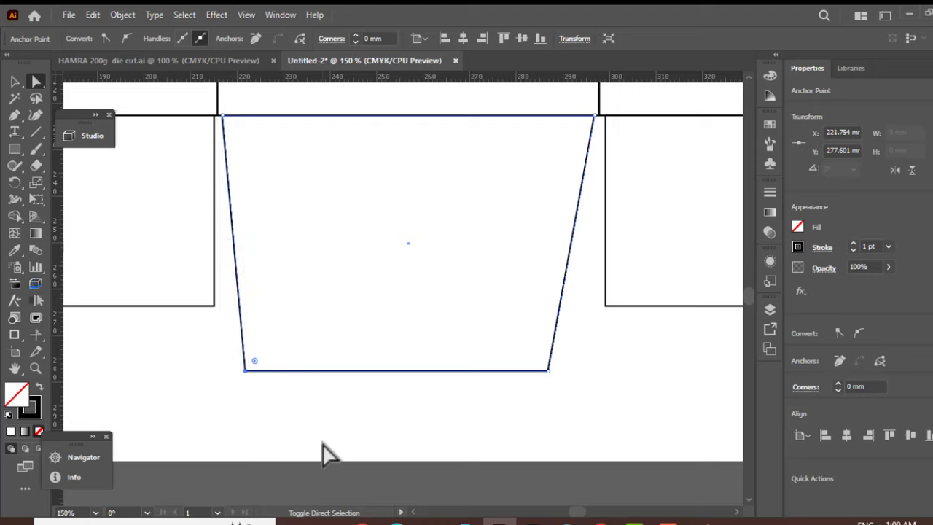
key("Right")
key("Right")
key("Right")
key("Right")
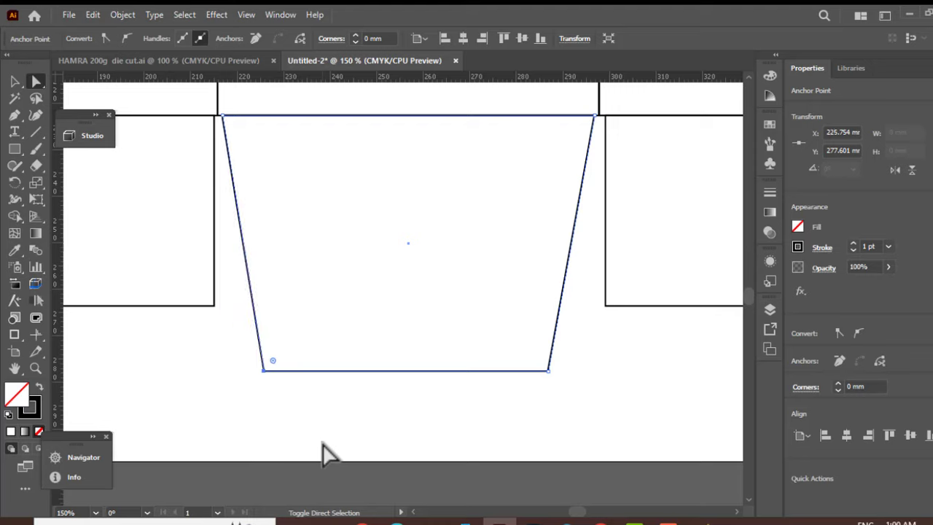
key("Right")
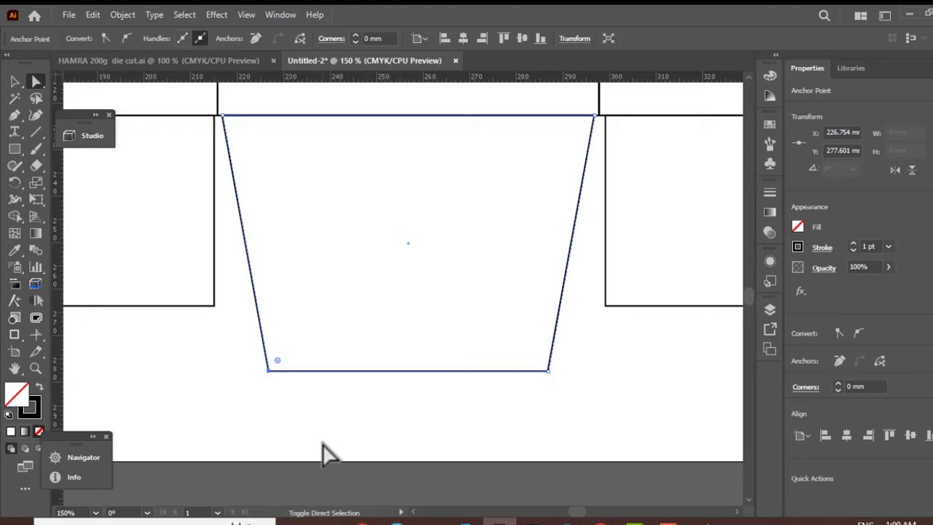
key("Right")
key("Right")
key("Right")
key("Right")
key("Right")
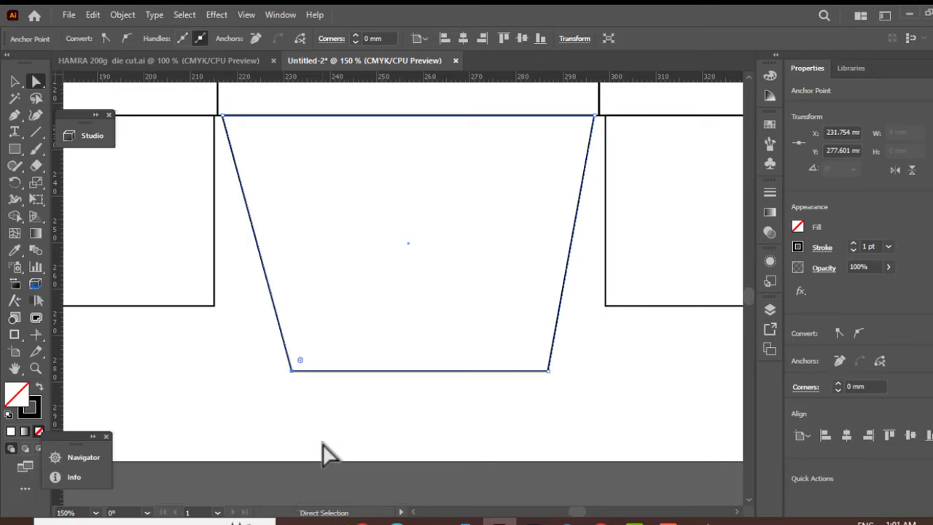
key("Right")
key("Right")
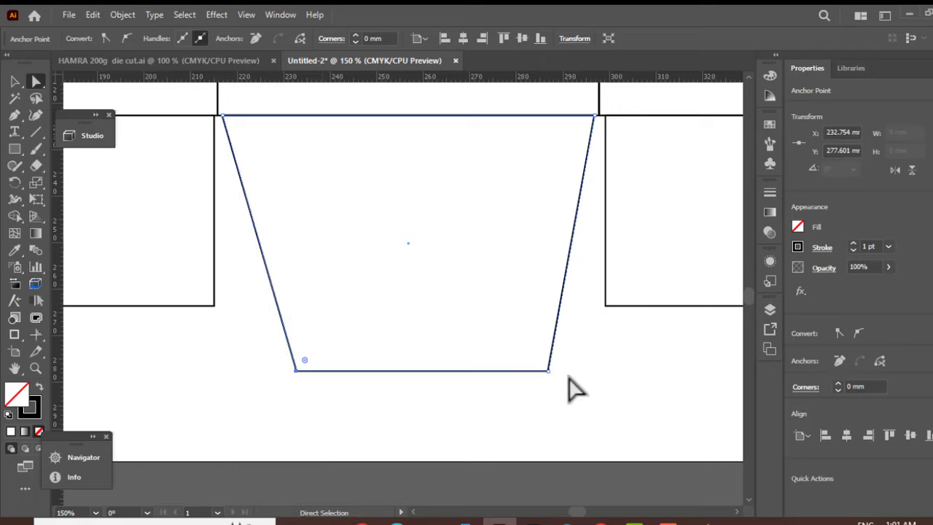
Step: Move the flap's lower-right anchor point a further 6 mm inward so both sides taper equally, and deselect the flap
key("Left")
key("Left")
key("Left")
key("Left")
key("Left")
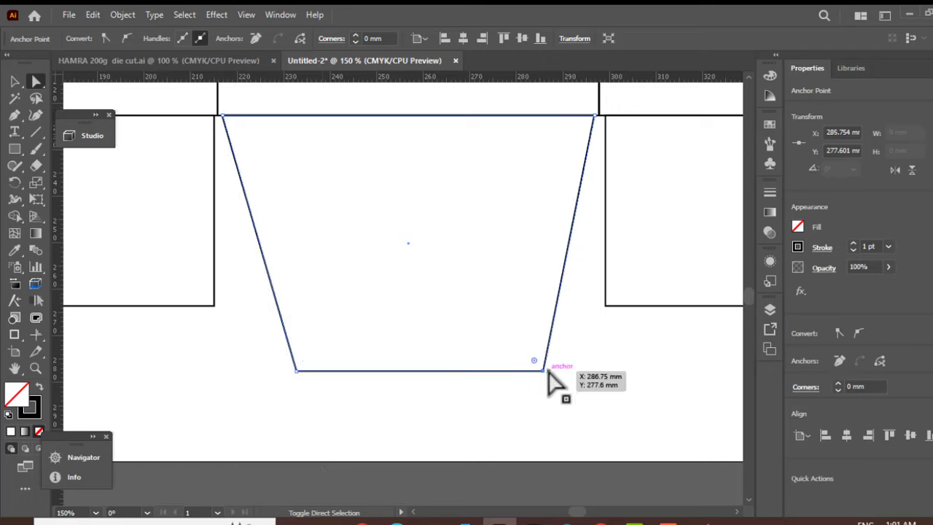
key("Left")
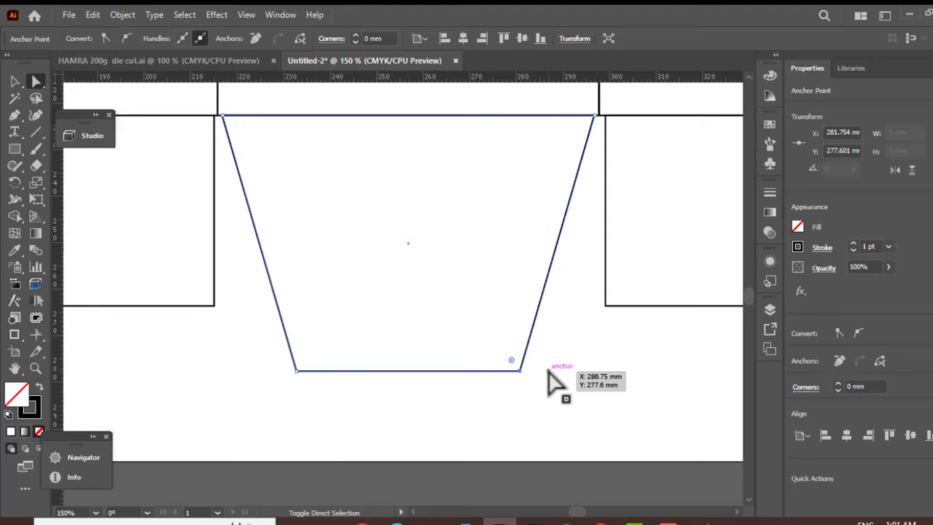
left_click(549, 385)
key("ctrl+minus")
key("ctrl+minus")
key("ctrl+minus")
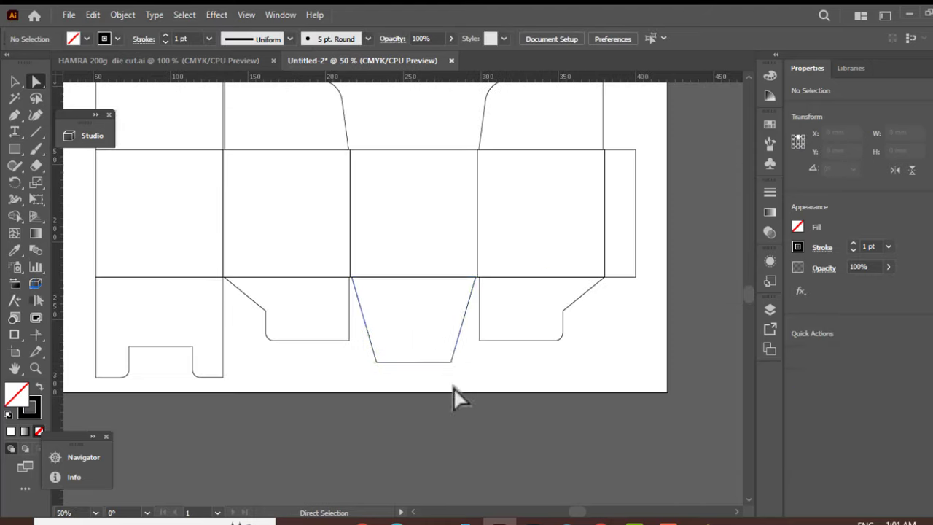
Step: Move both lower anchor points of the tapered flap up to make it 53 mm high, and deselect it
scroll(416, 371, "up", 3)
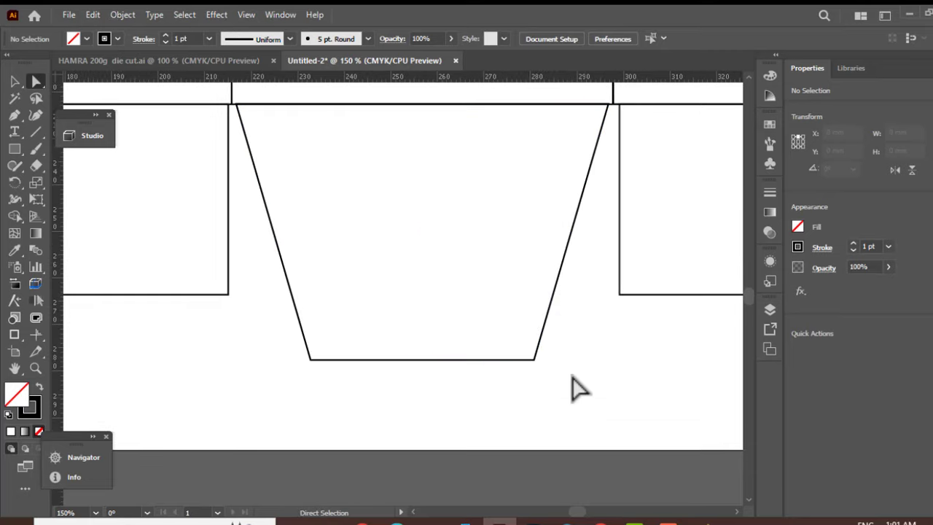
left_click_drag(585, 397, 297, 318)
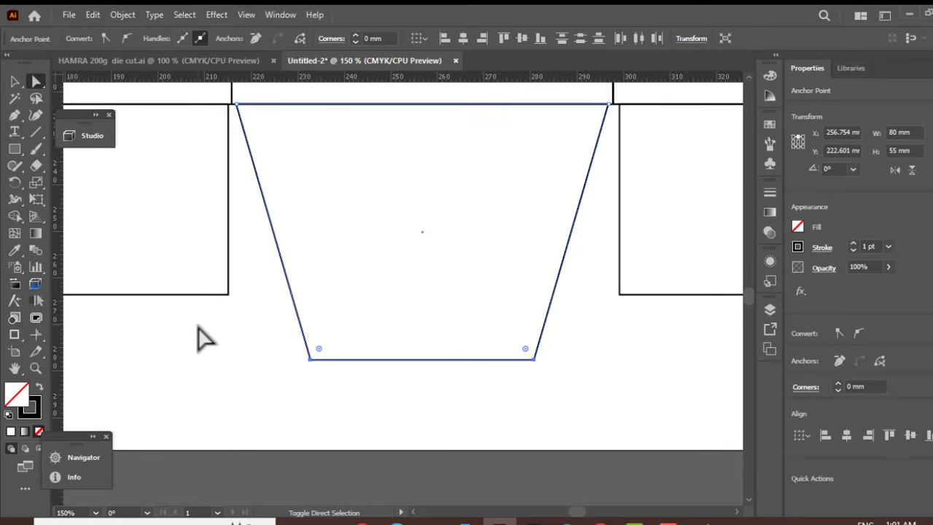
key("Up")
key("Up")
key("Up")
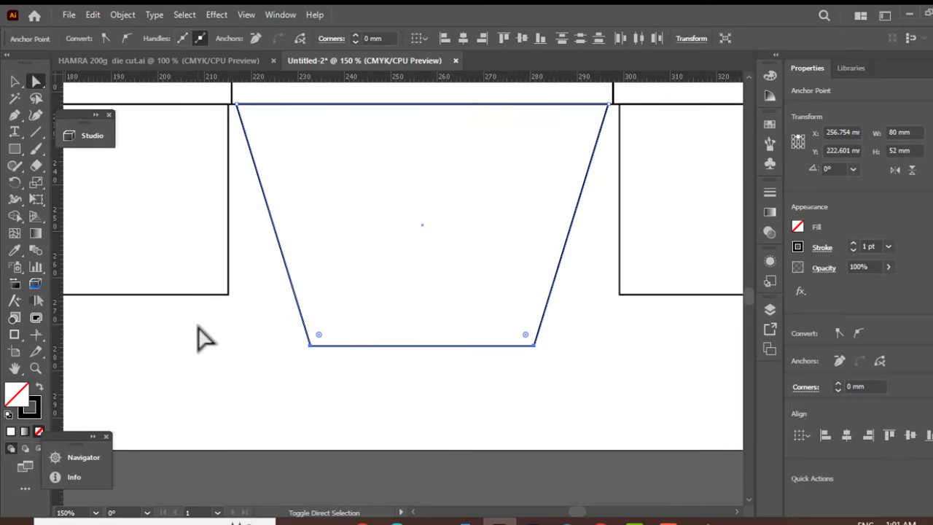
key("Down")
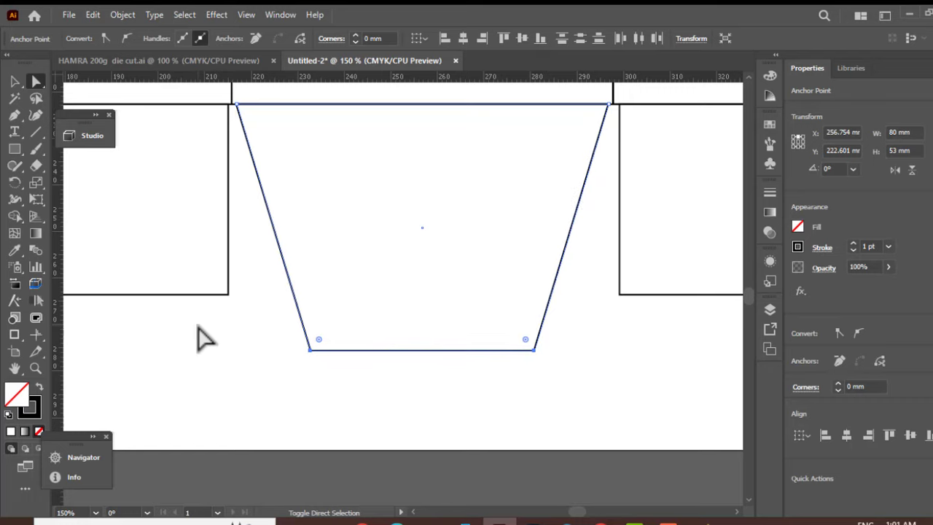
left_click(204, 338)
key("ctrl+minus")
key("m")
left_click(327, 278)
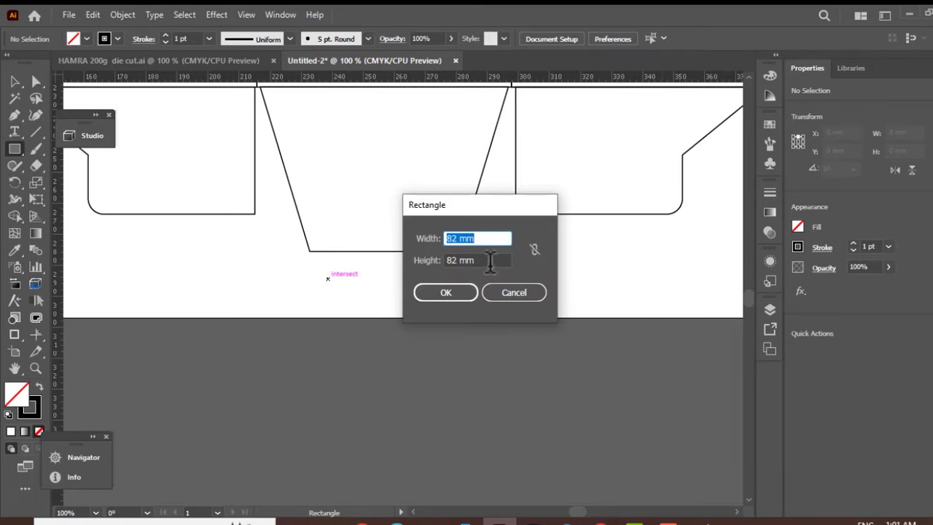
key("Escape")
key("ctrl+minus")
key("ctrl+minus")
key("ctrl+minus")
left_click(36, 81)
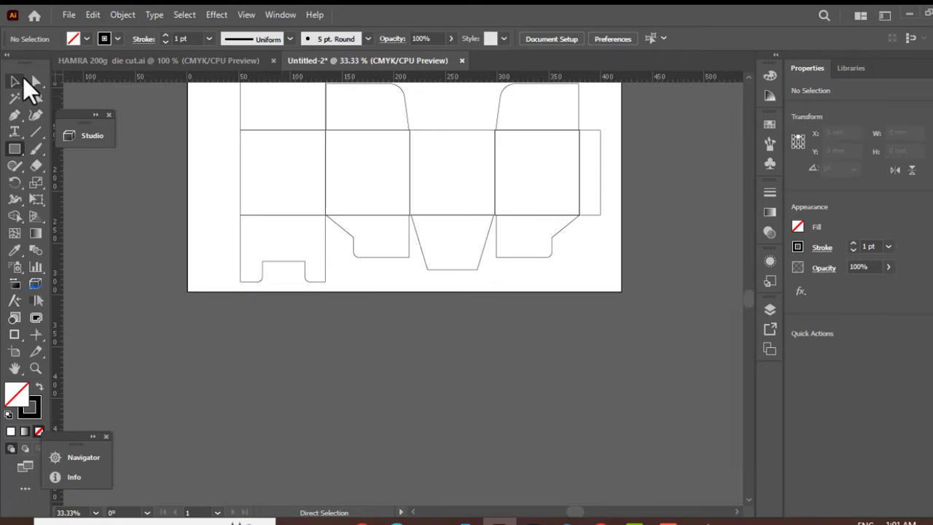
left_click(601, 206)
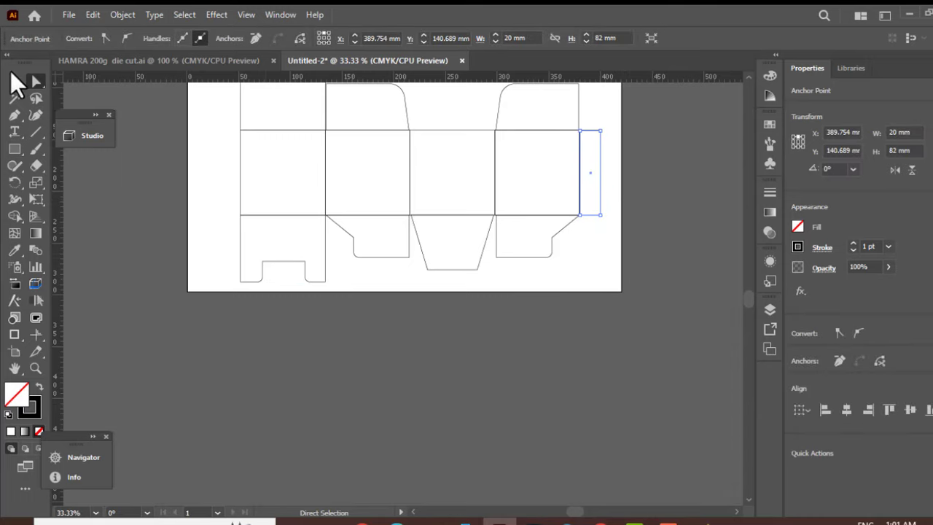
Step: Draw a rectangle about 48 mm wide and 12 mm high directly below the tapered flap, starting at its lower-left corner
left_click(14, 148)
scroll(430, 296, "up", 4)
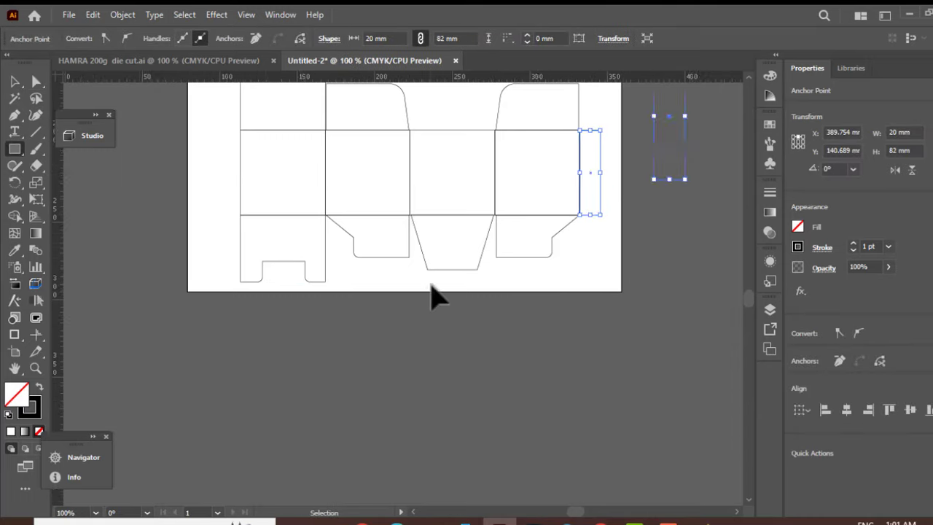
scroll(408, 264, "right", 3)
left_click(306, 219, "ctrl")
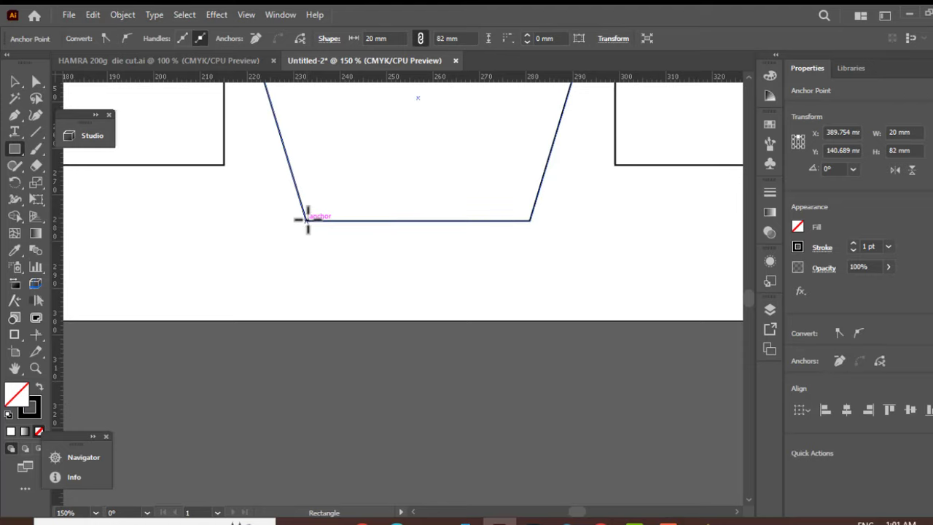
left_click_drag(306, 220, 532, 274)
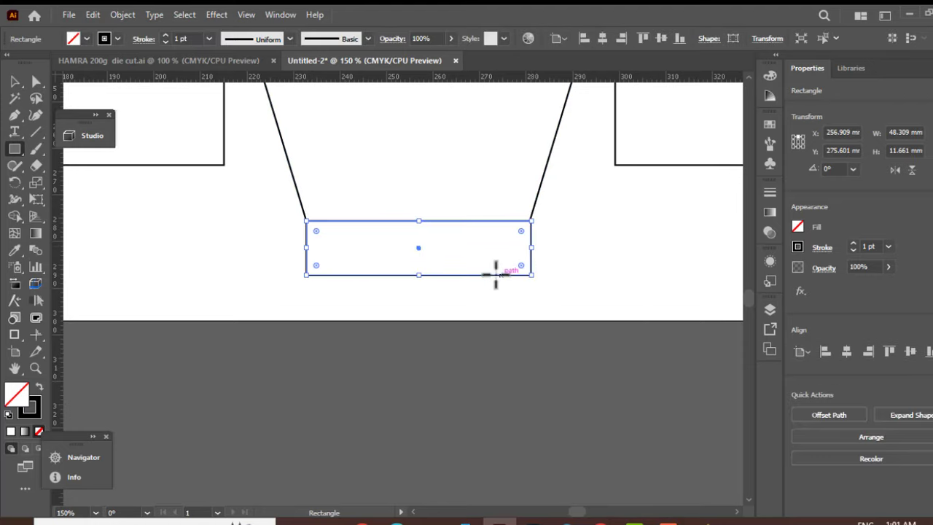
Step: Narrow the rectangle below the tapered flap to the flap's lower corner, about 48 mm wide, set its height to 10 mm, and deselect it
scroll(325, 255, "up", 2)
scroll(511, 309, "right", 4)
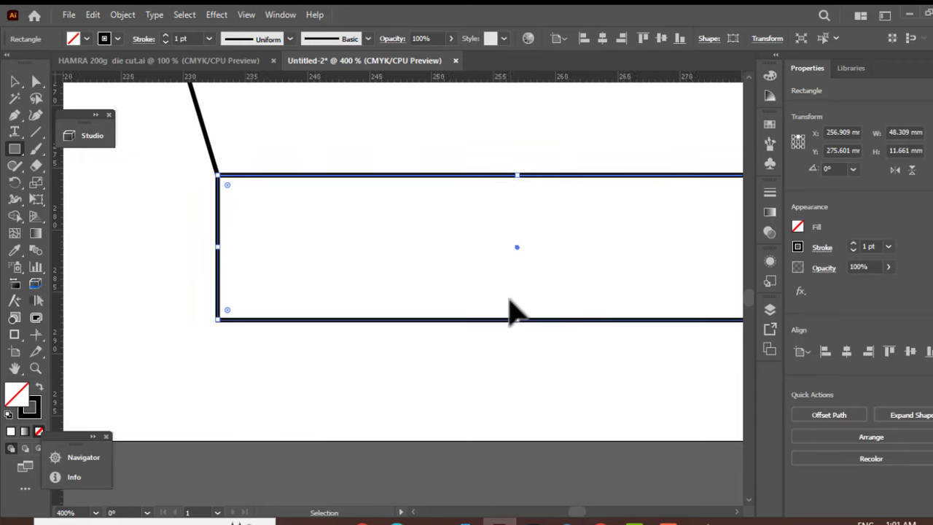
scroll(539, 277, "right", 2)
scroll(573, 261, "up", 1)
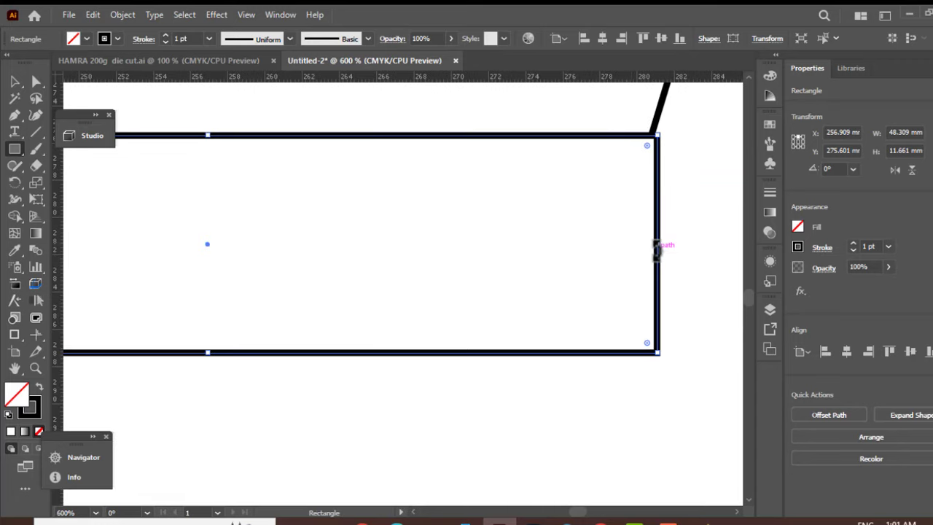
left_click_drag(655, 246, 652, 245)
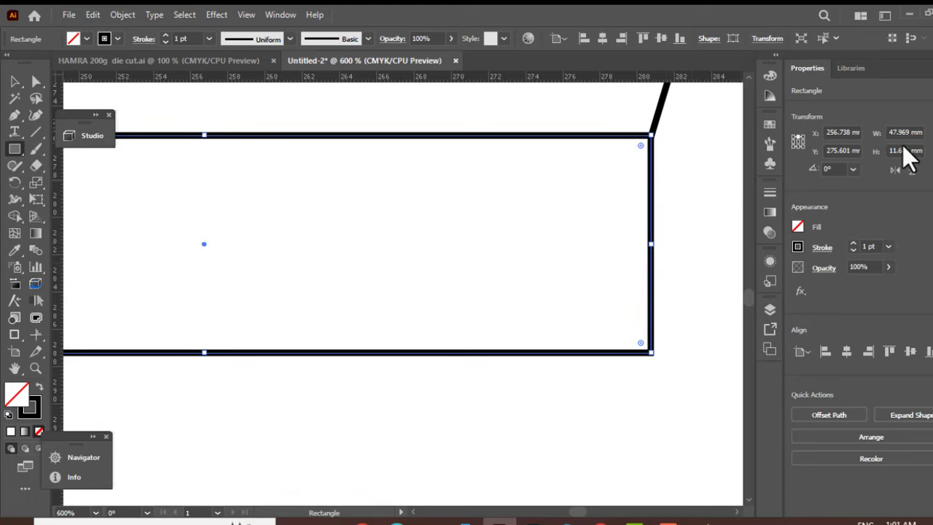
left_click_drag(519, 290, 518, 246)
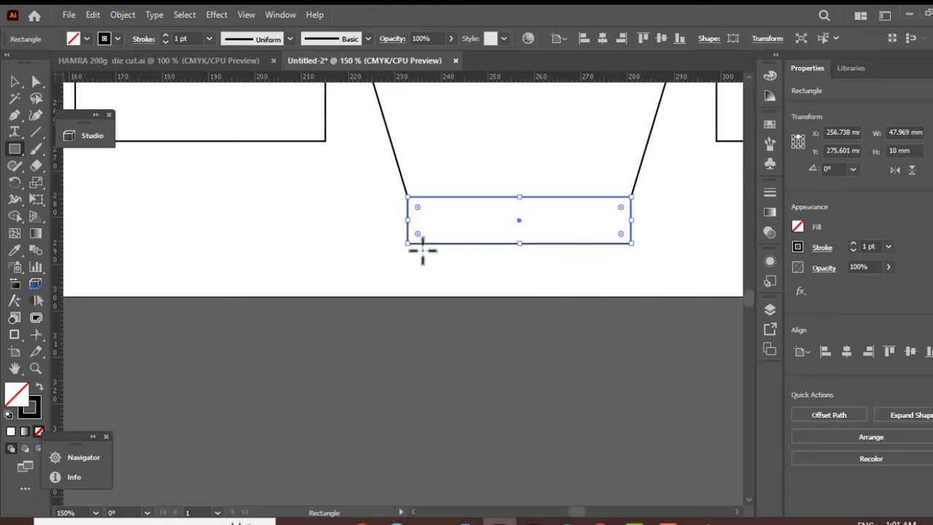
left_click(15, 82)
left_click(444, 278)
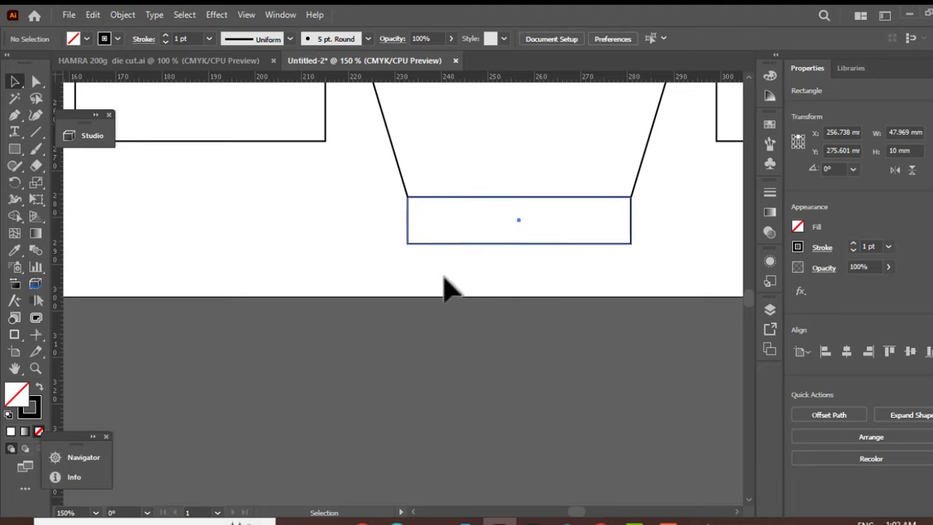
Step: Round the two lower corners of the 10 mm rectangle below the tapered flap to 5 mm, and deselect it
left_click(35, 82)
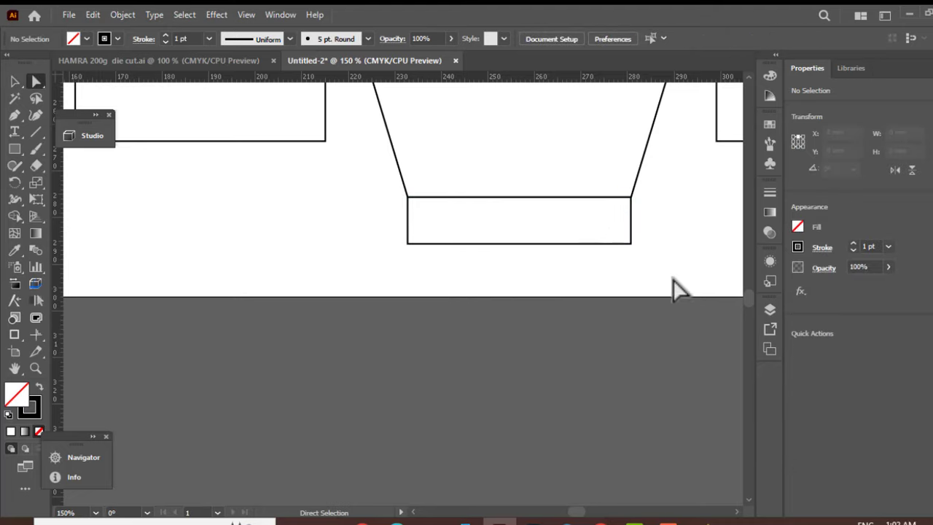
left_click_drag(672, 278, 375, 230)
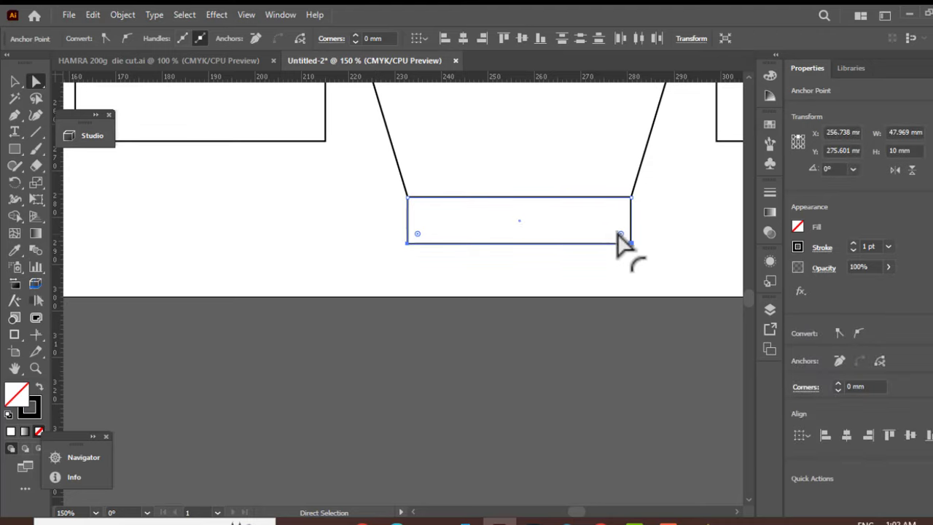
left_click_drag(620, 234, 611, 225)
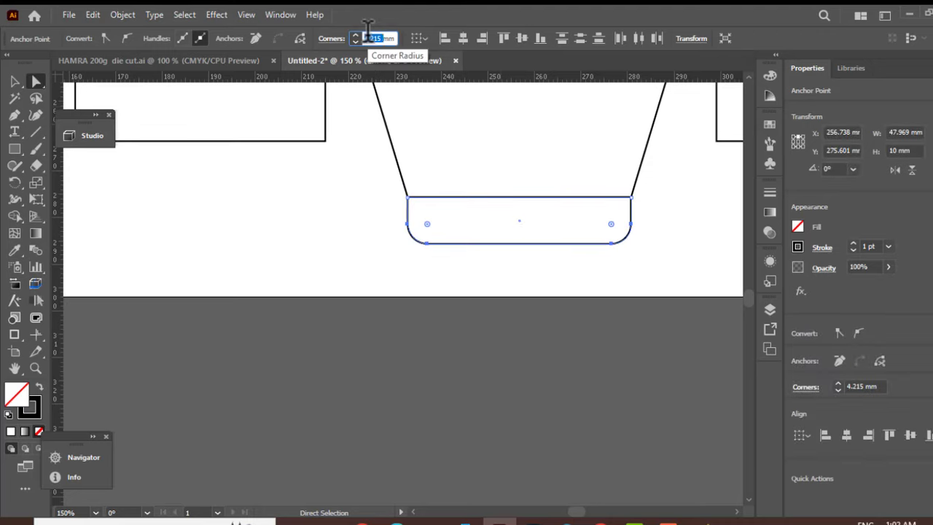
type("5")
key("Return")
left_click(430, 273)
Step: Select the whole box template and move it about 9 mm left and 22 mm up on the artboard
scroll(441, 278, "down", 5)
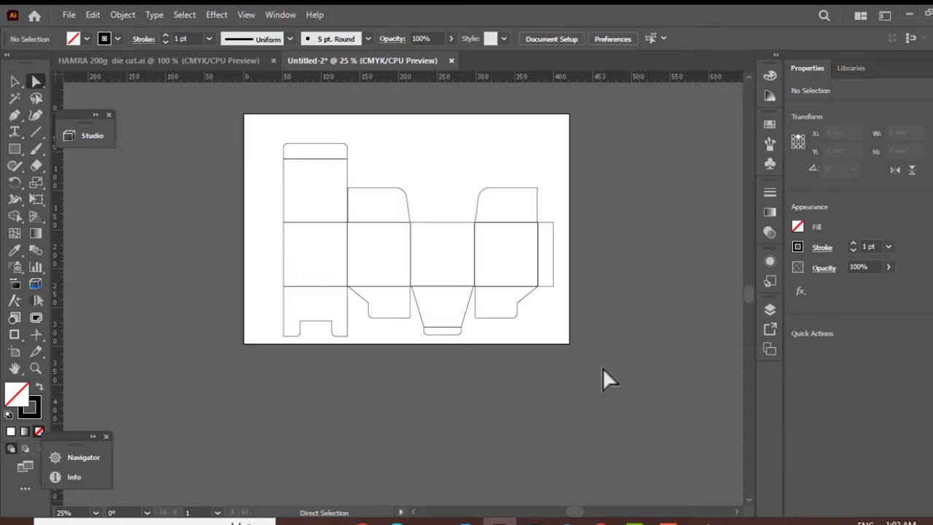
left_click_drag(231, 114, 579, 346)
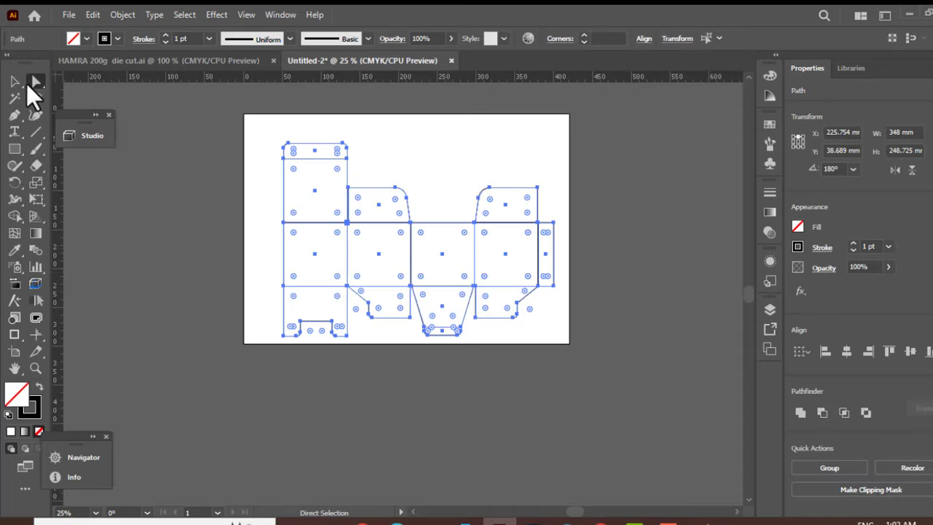
left_click(16, 82)
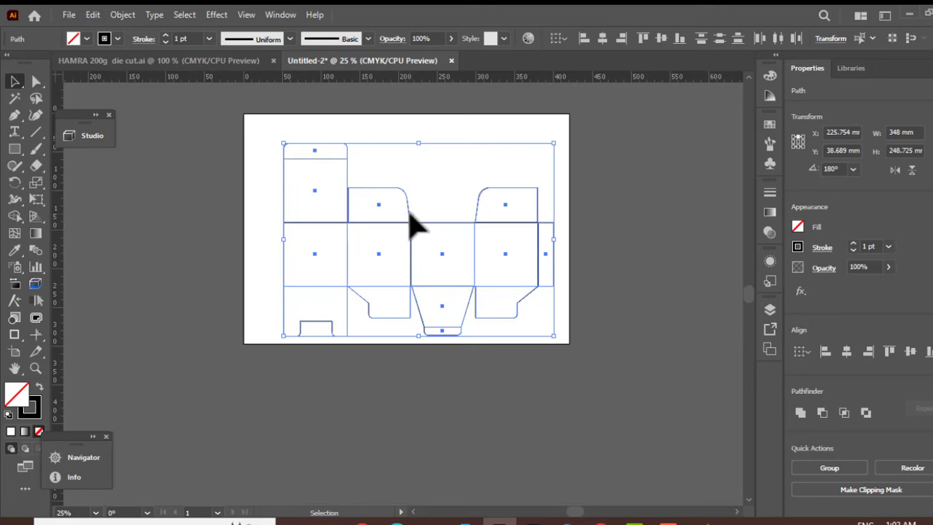
key("ctrl+z")
key("ctrl+z")
key("ctrl+z")
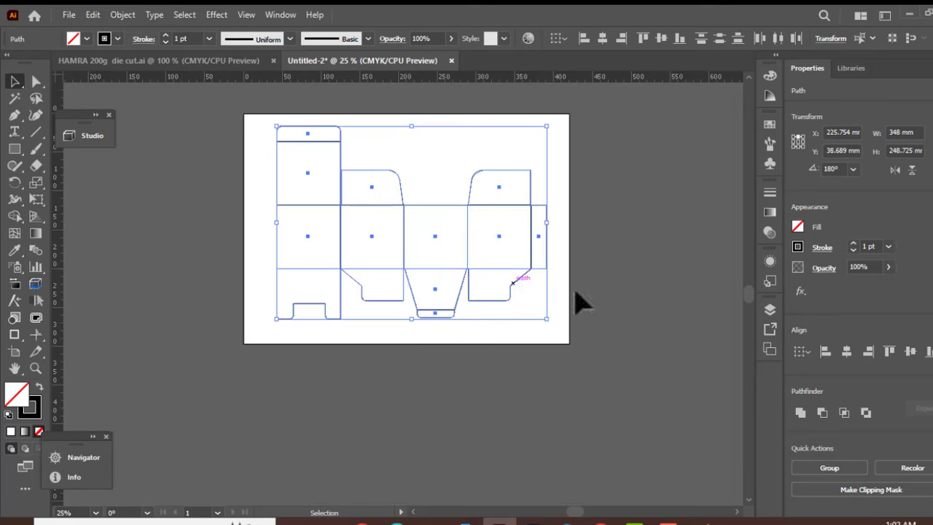
Step: Compare with the reference box in HAMRA 200g die cut.ai and add a new layer above Layer 1 in the template document
left_click(230, 61)
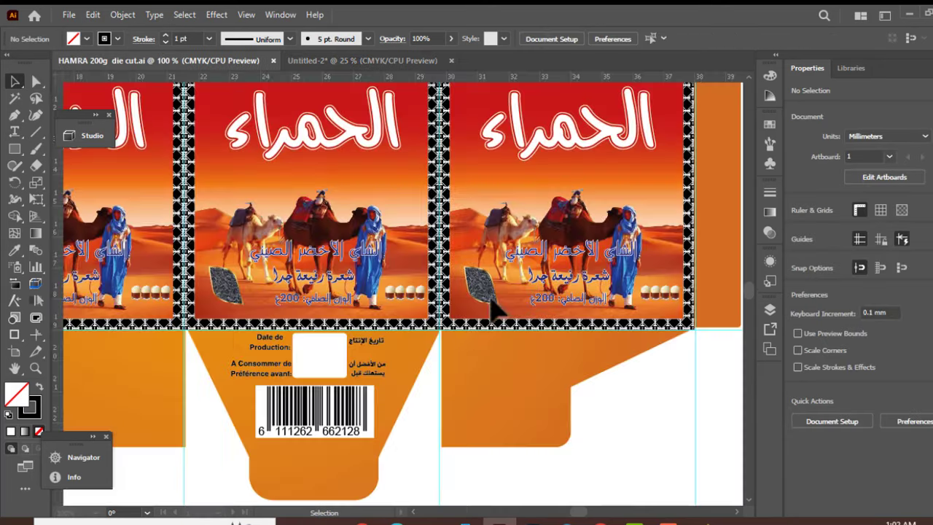
scroll(476, 336, "down", 4)
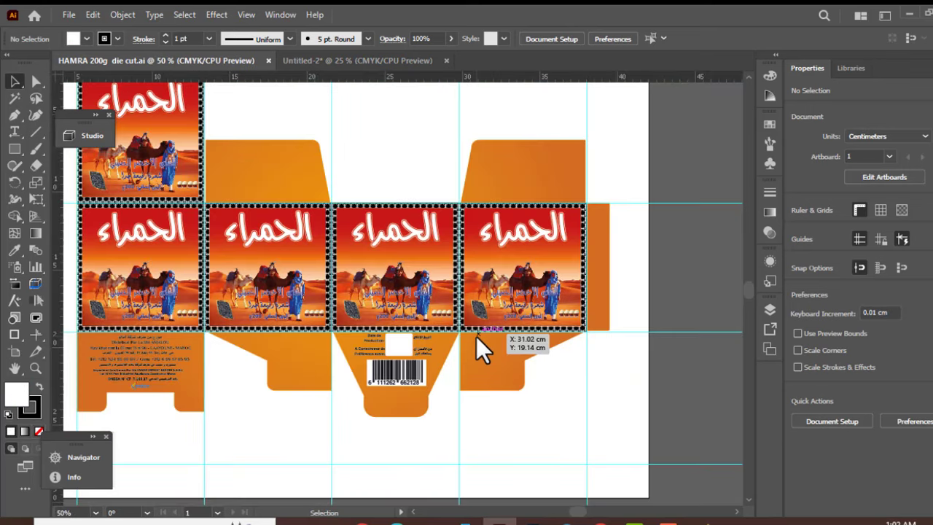
scroll(428, 321, "up", 1)
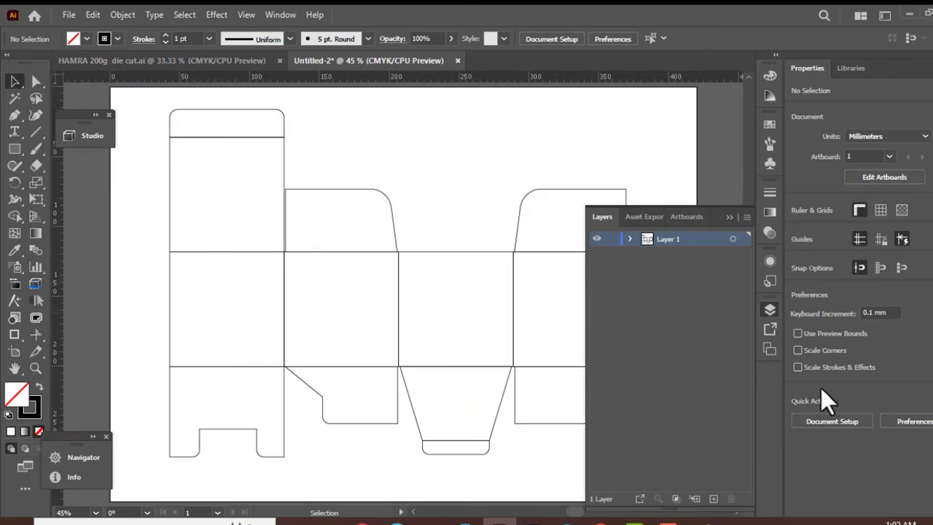
left_click(714, 499)
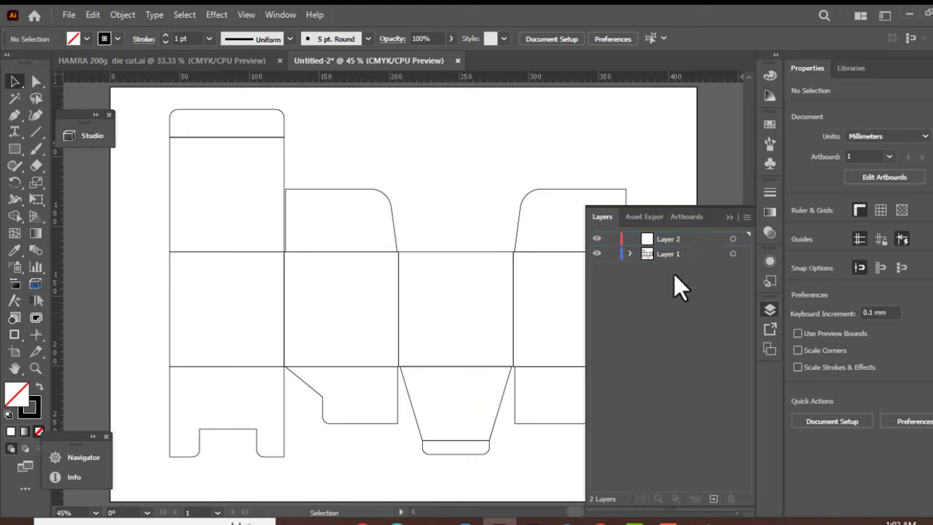
left_click(730, 217)
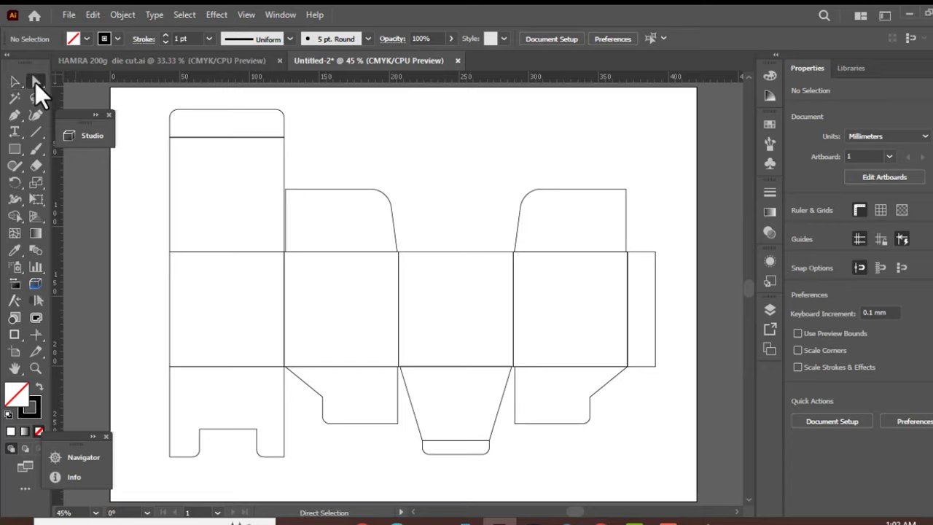
Step: Select all the fold-line segments shared by neighbouring panels and flaps, and cut them so only the outer outline remains in Layer 1
left_click(35, 82)
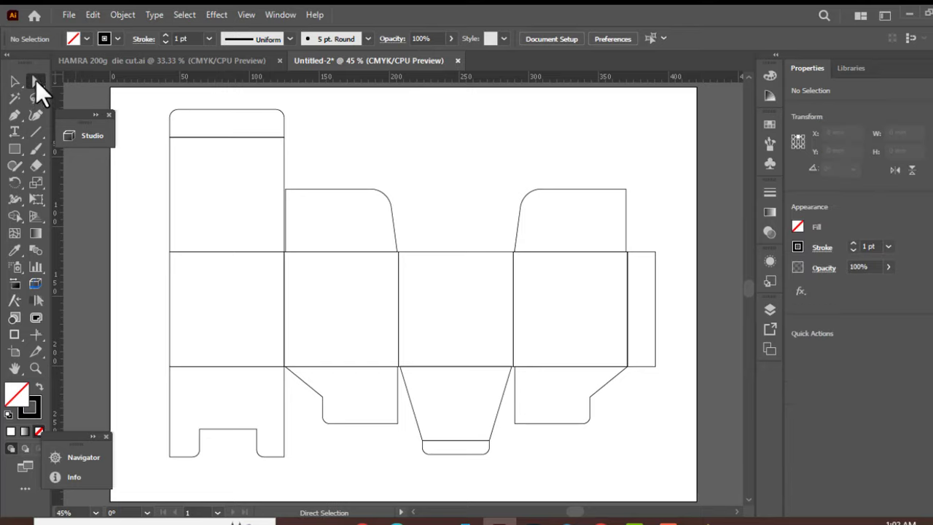
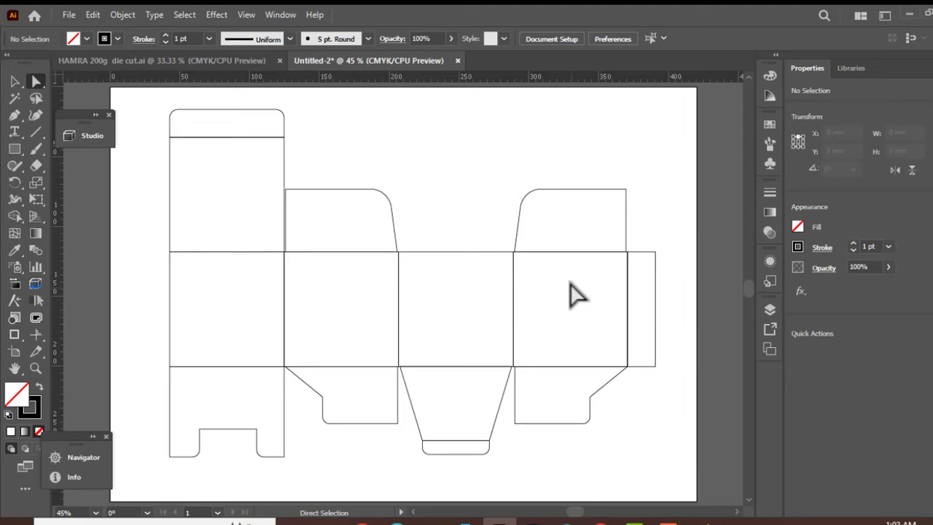
left_click_drag(579, 307, 584, 236)
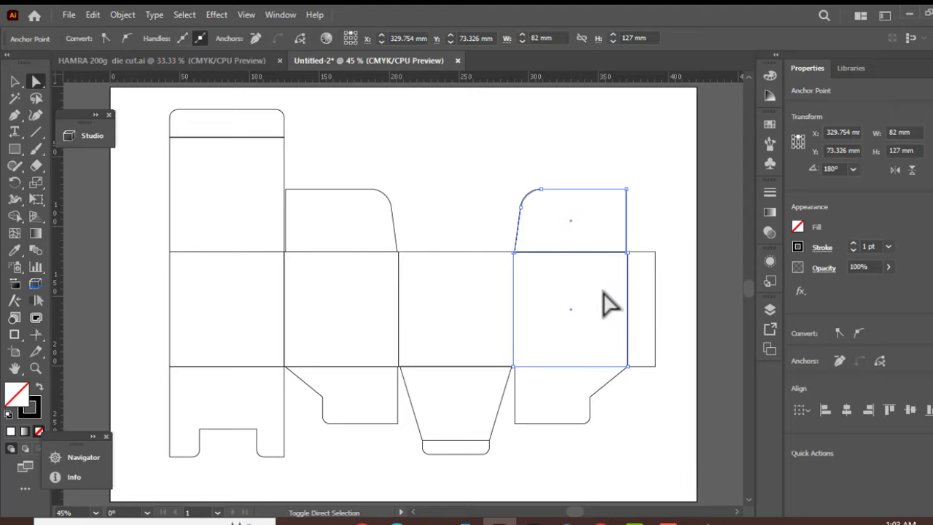
left_click(648, 309, "shift")
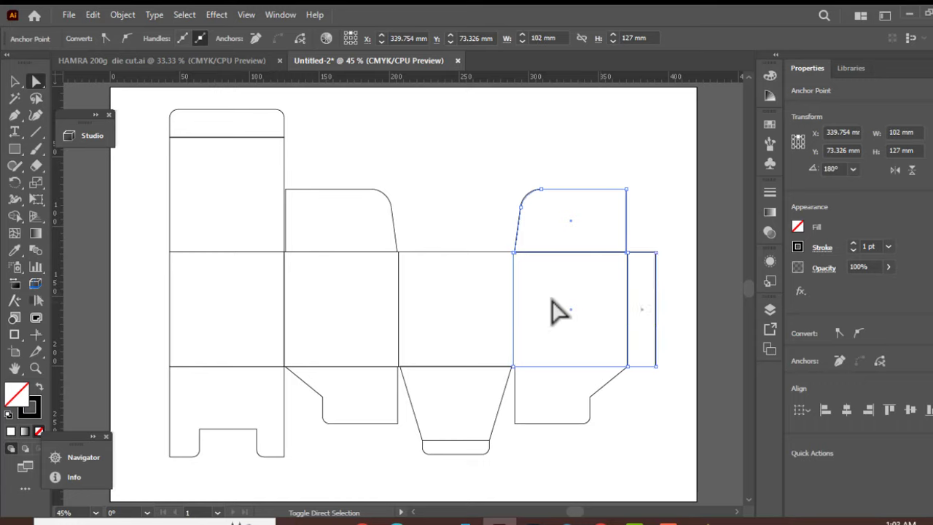
left_click_drag(552, 299, 481, 294)
left_click_drag(561, 348, 558, 387)
left_click_drag(444, 347, 448, 407)
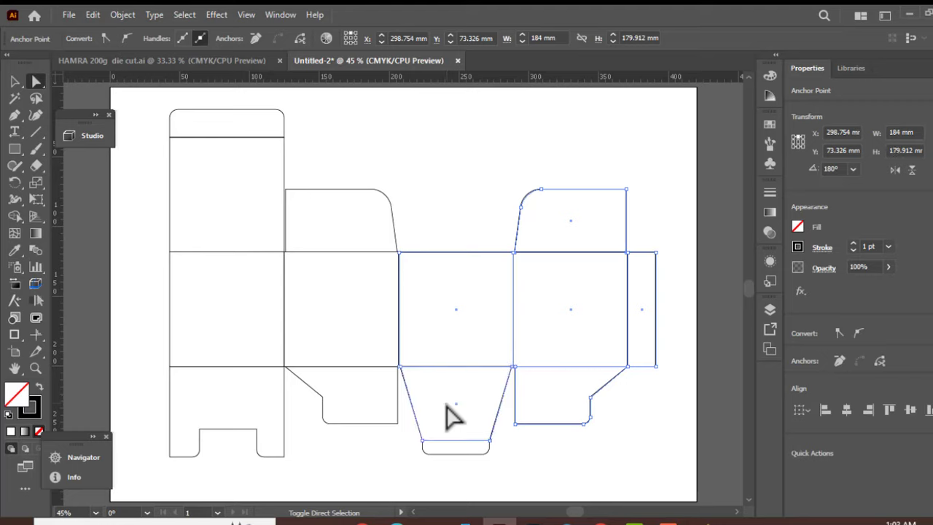
left_click_drag(420, 324, 228, 420)
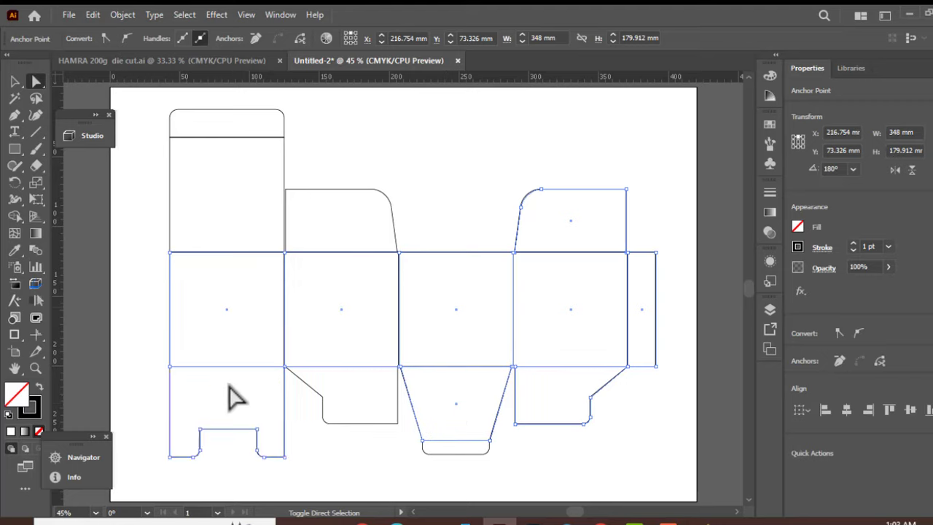
left_click_drag(345, 348, 357, 426)
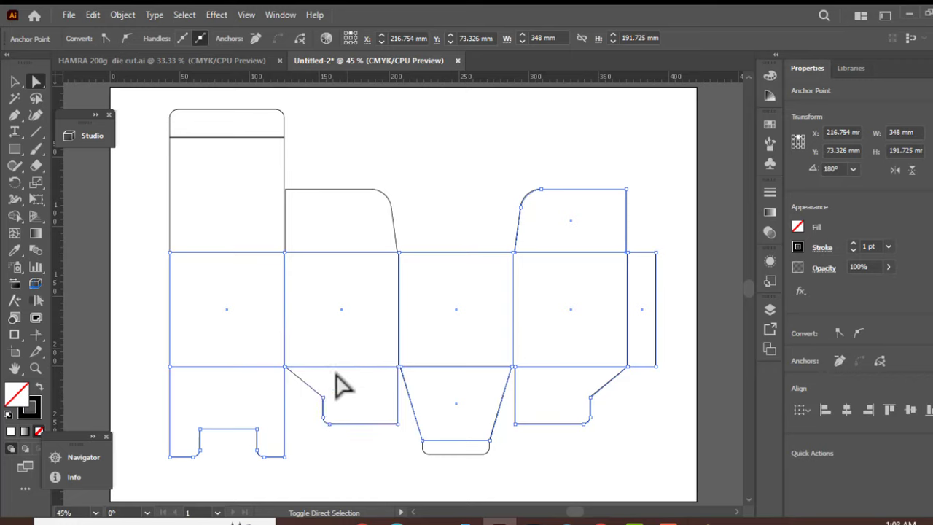
left_click_drag(248, 302, 226, 216)
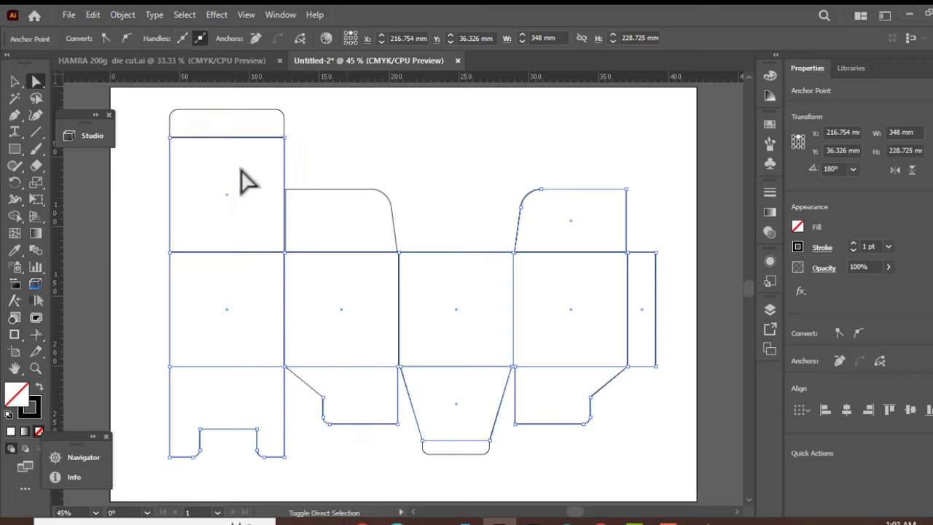
left_click_drag(239, 177, 233, 125)
left_click_drag(358, 282, 342, 245)
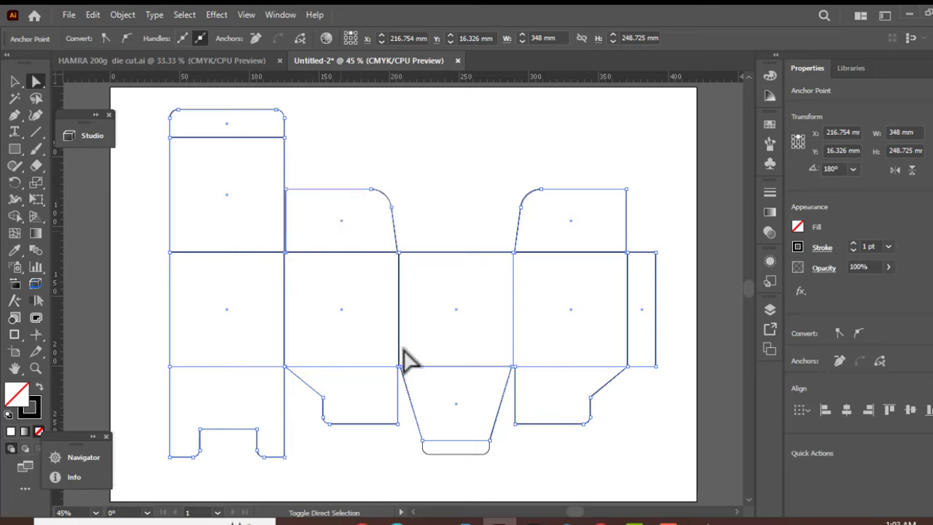
left_click_drag(367, 334, 356, 403)
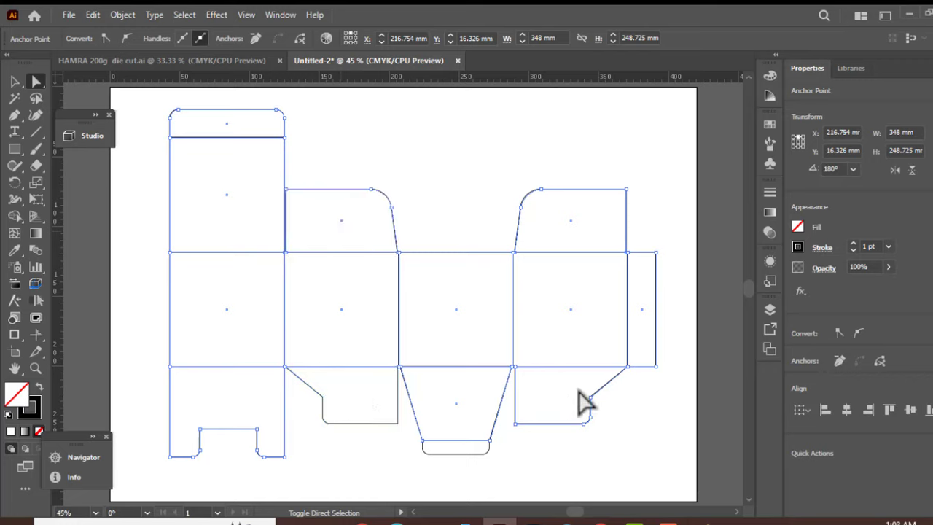
left_click(201, 62)
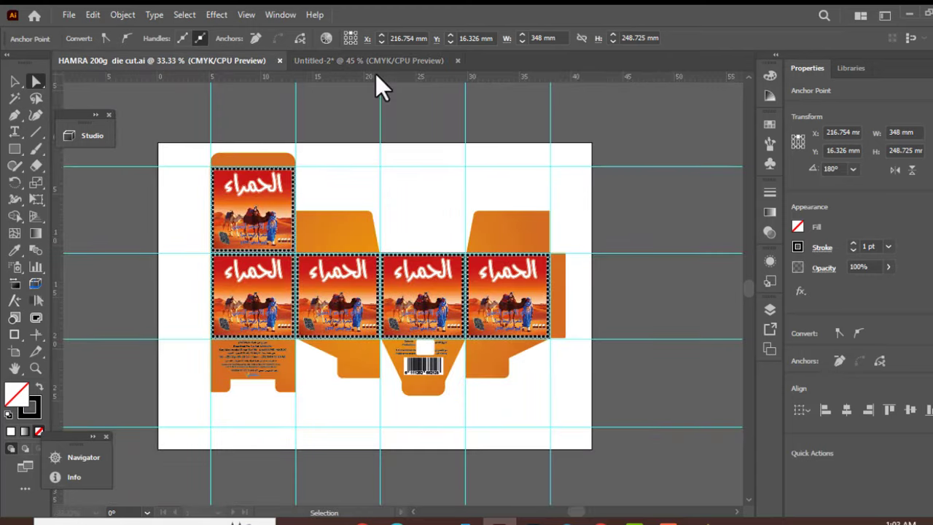
left_click(323, 66)
key("v")
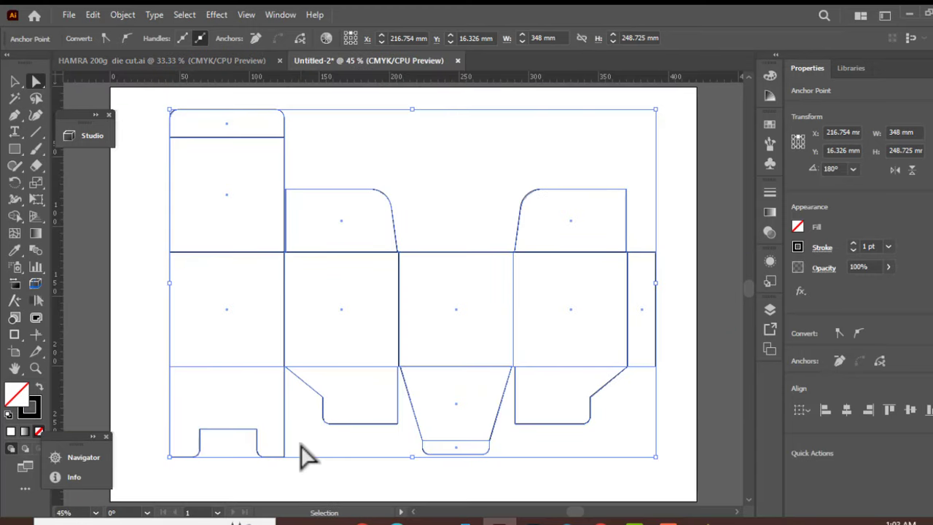
key("shift+x")
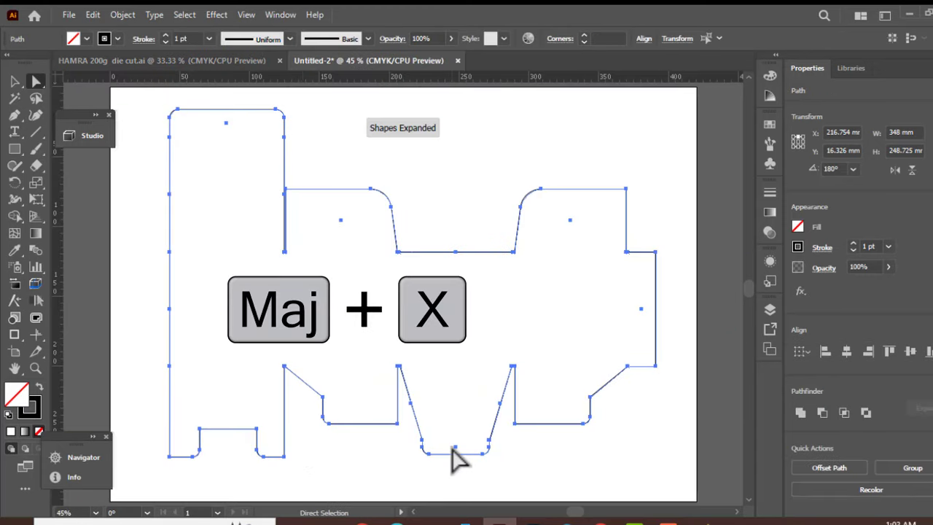
left_click(700, 463)
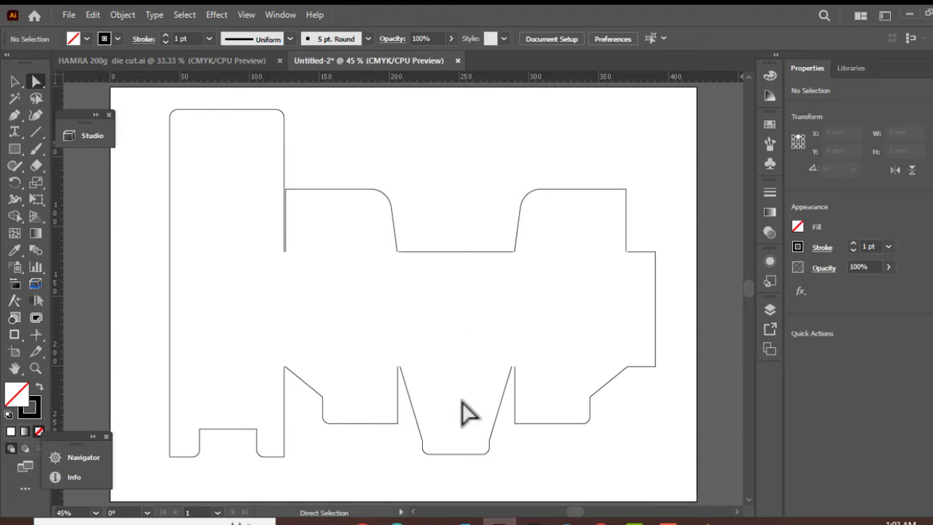
Step: Lock Layer 1, make Layer 2 active, and paste the cut fold lines in place on it
key("F7")
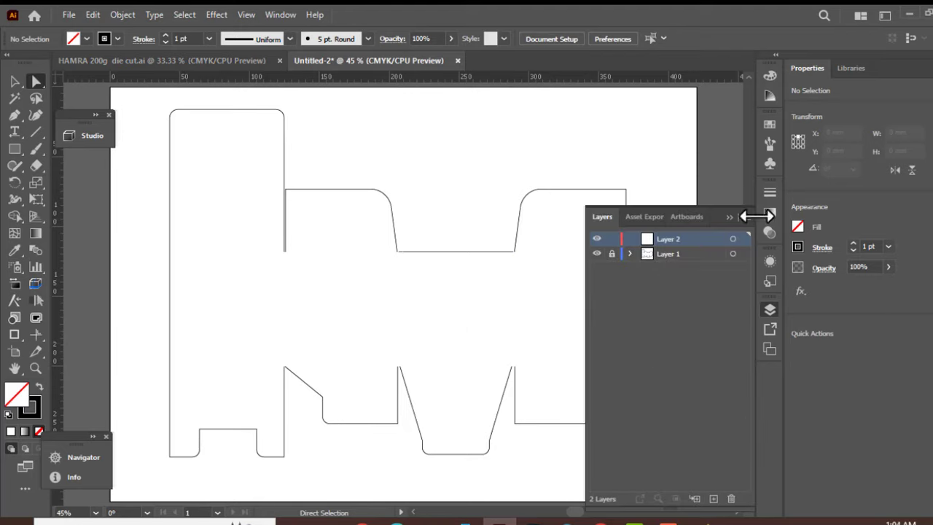
left_click(730, 217)
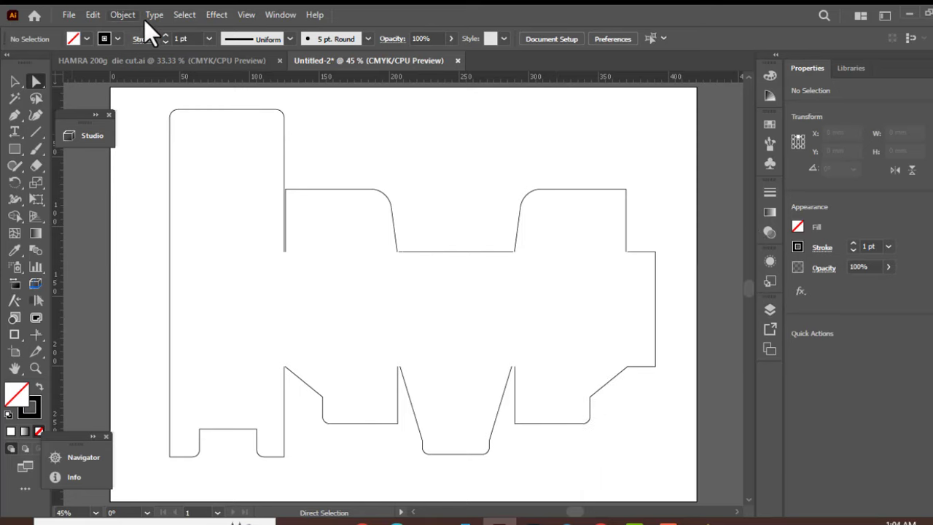
left_click(97, 15)
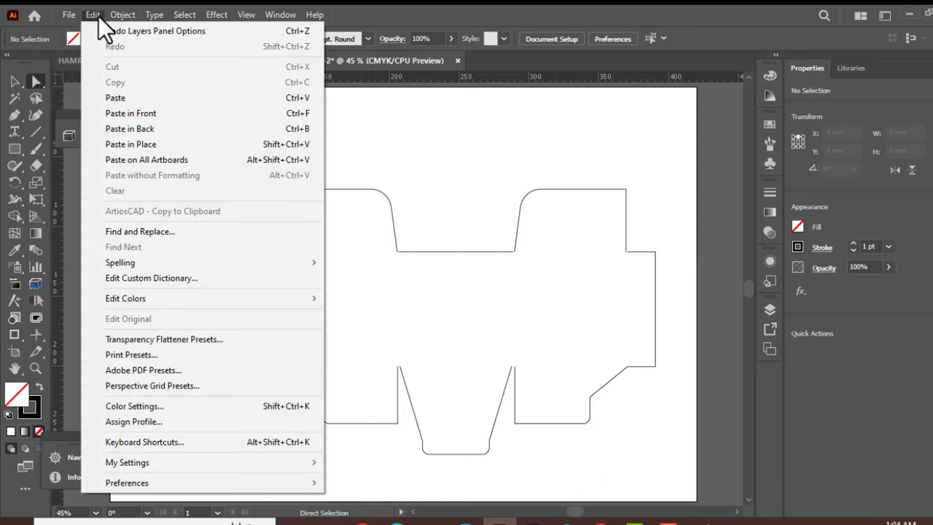
left_click(134, 144)
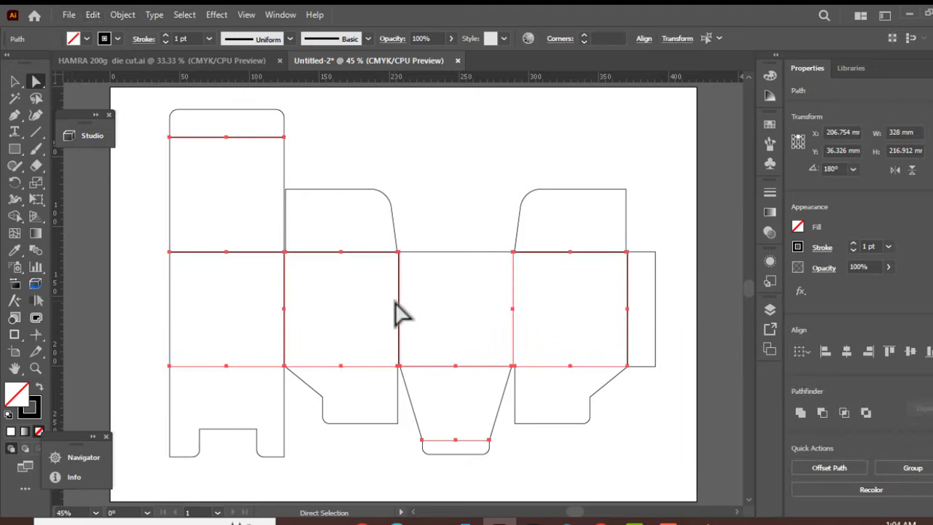
Step: Delete the fold lines from Layer 2 and paste them in place again
key("Delete")
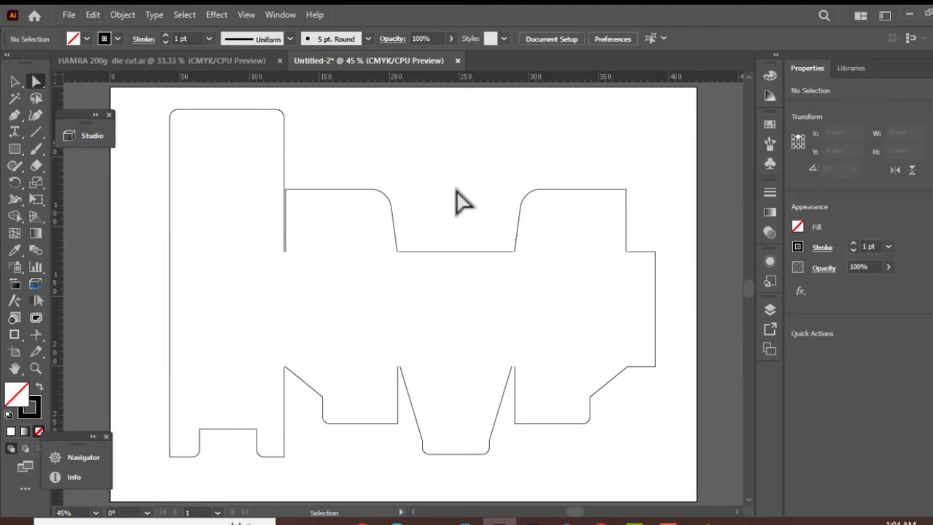
key("ctrl+shift+v")
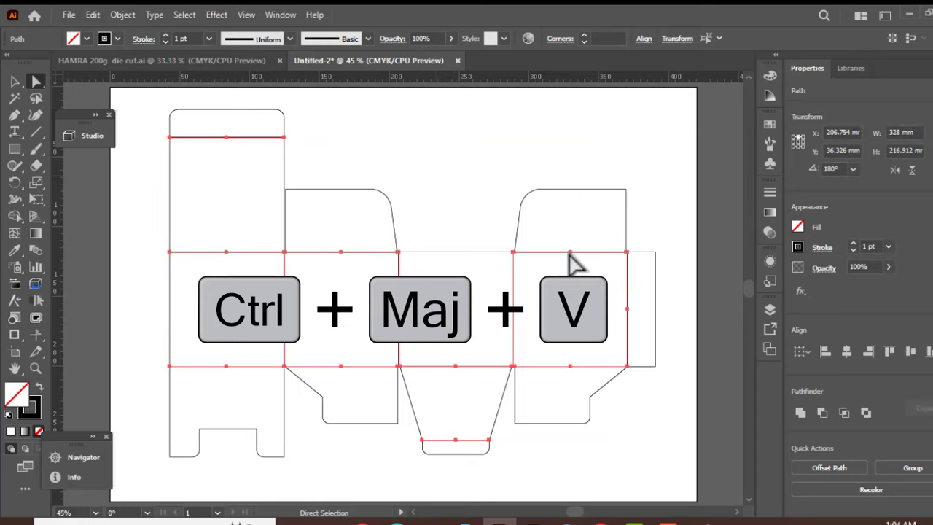
Step: Give all the pasted fold lines on Layer 2 a red stroke colour and a dashed line style, and deselect them
scroll(475, 302, "up", 1)
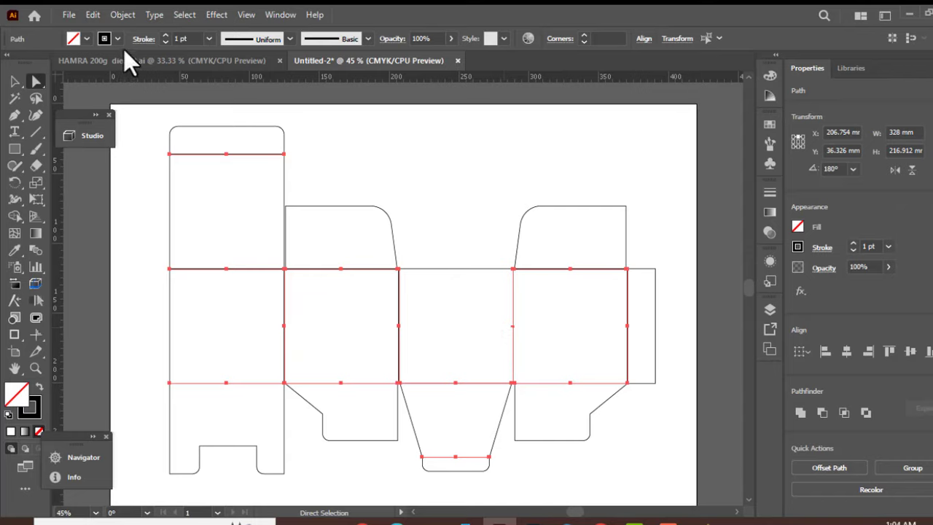
left_click(107, 40)
left_click(49, 62)
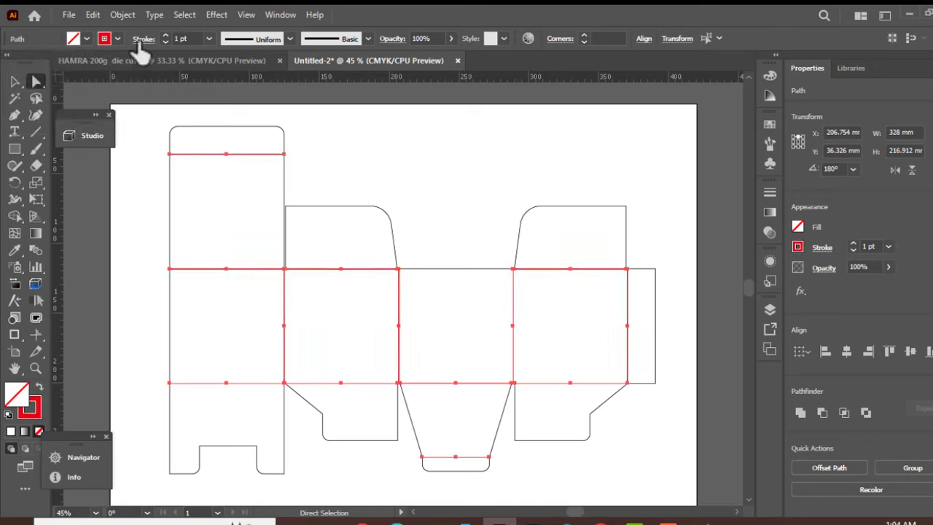
left_click(143, 39)
left_click(38, 137)
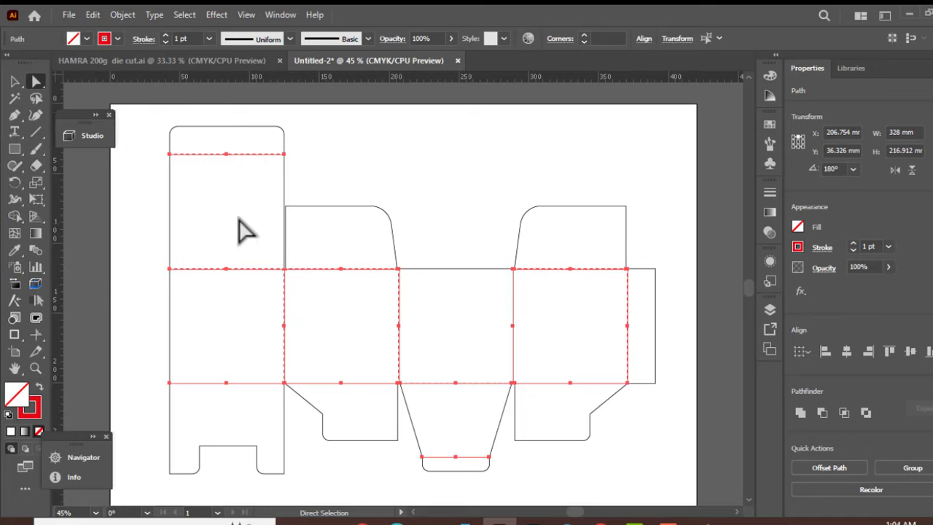
left_click(341, 157)
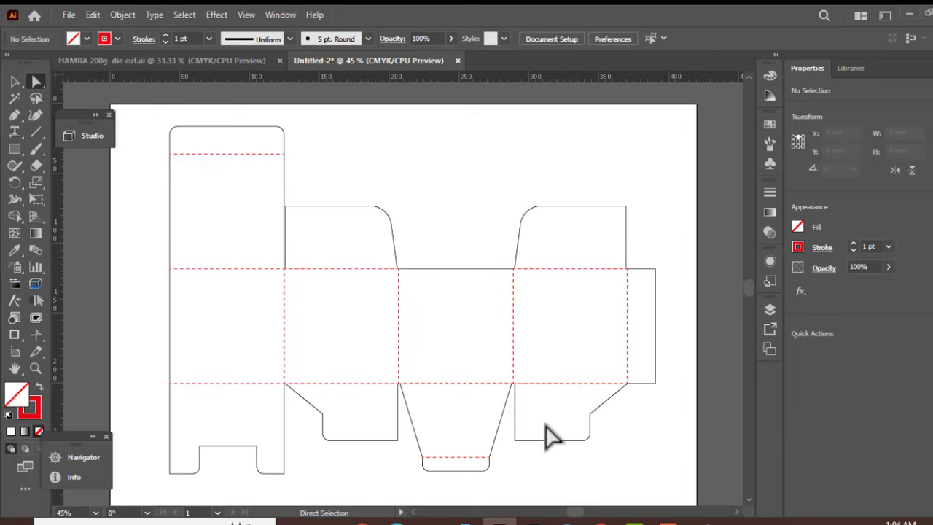
scroll(547, 425, "down", 1)
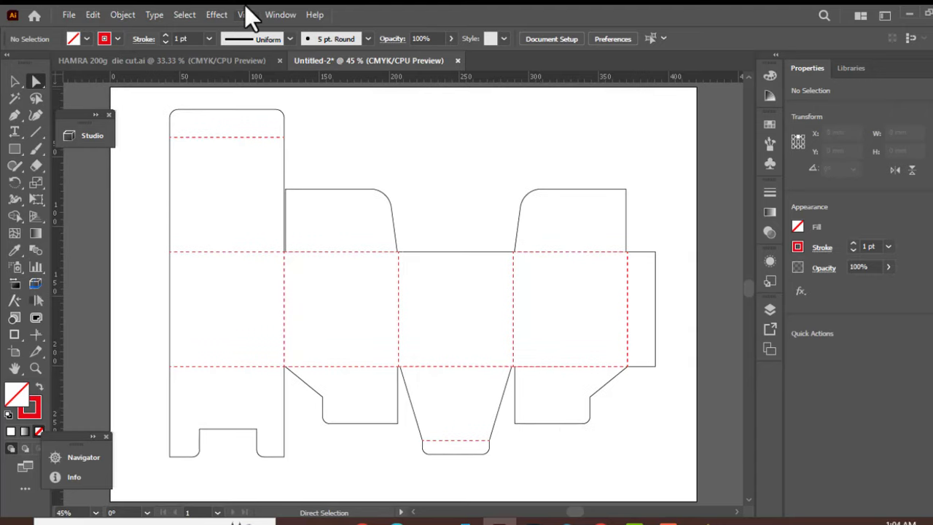